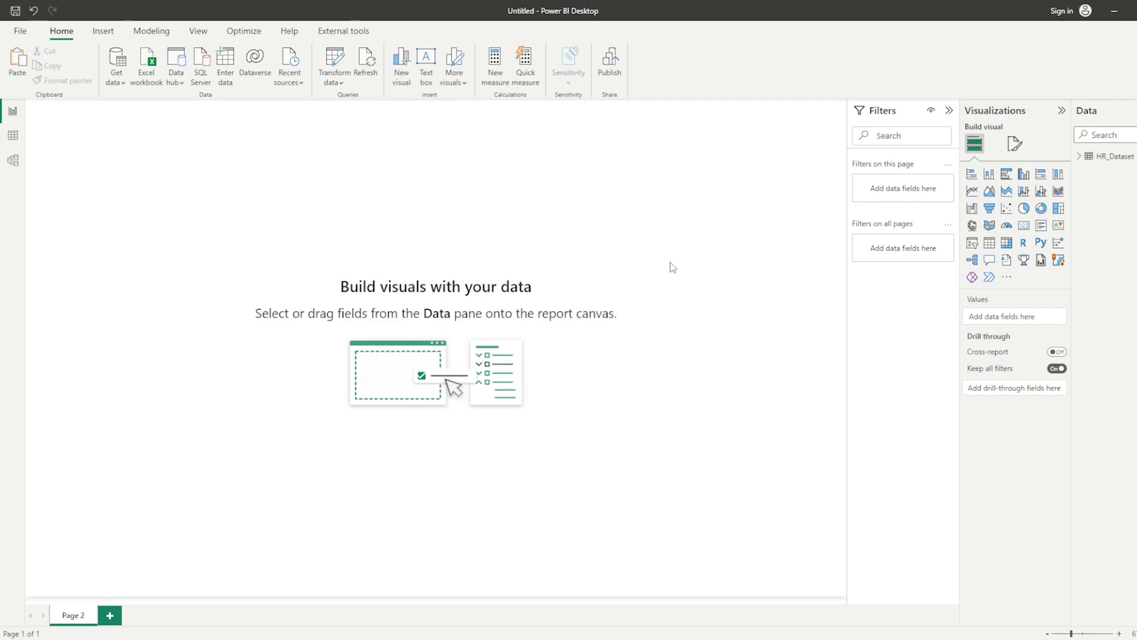
- Set the report page's canvas type to Custom in the canvas settings, with height 1200 px and width 1980 px
click(1016, 143)
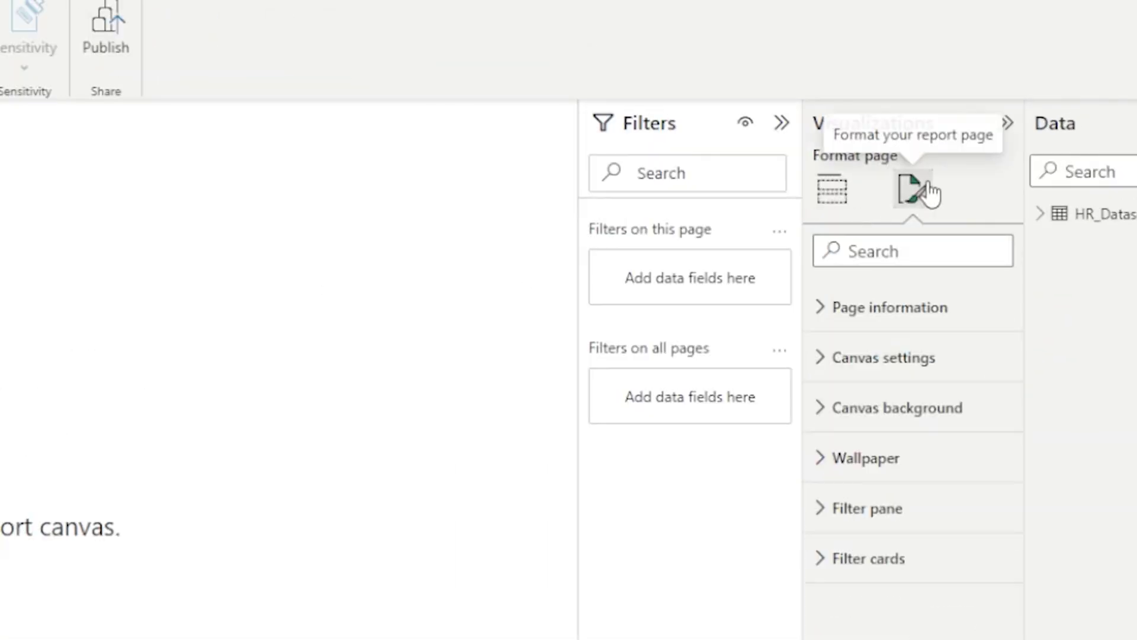
click(900, 360)
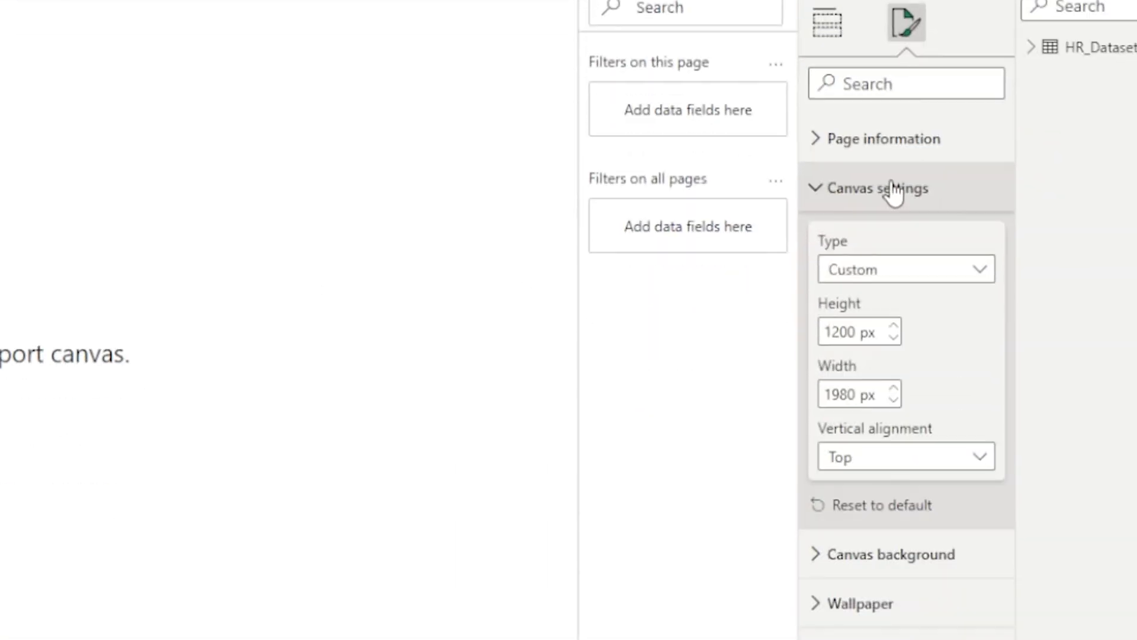
click(960, 445)
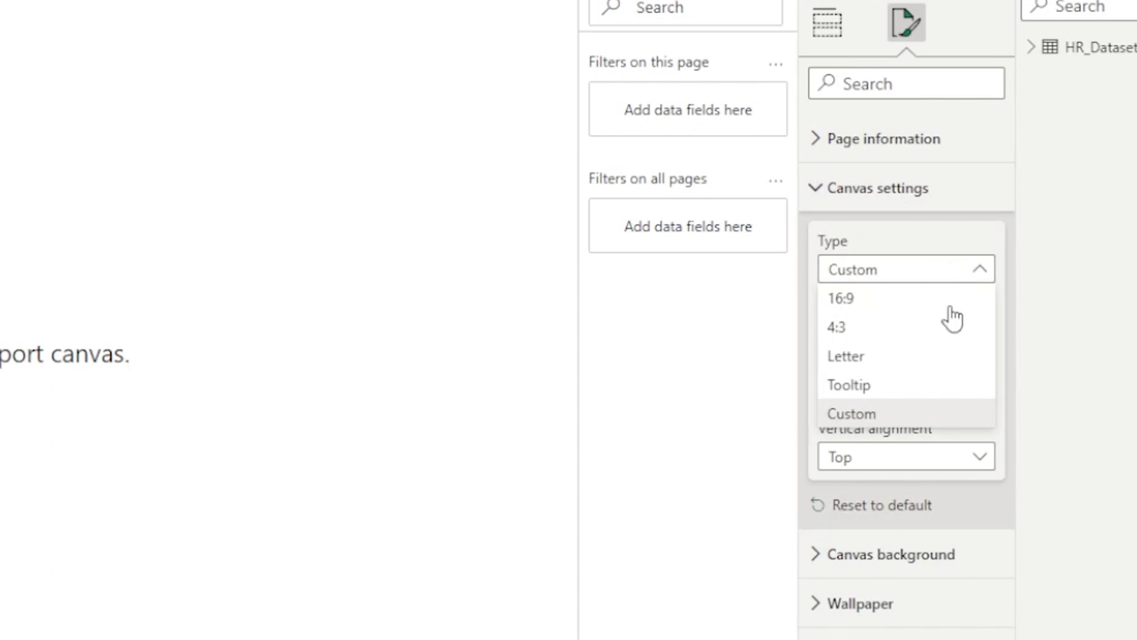
click(947, 418)
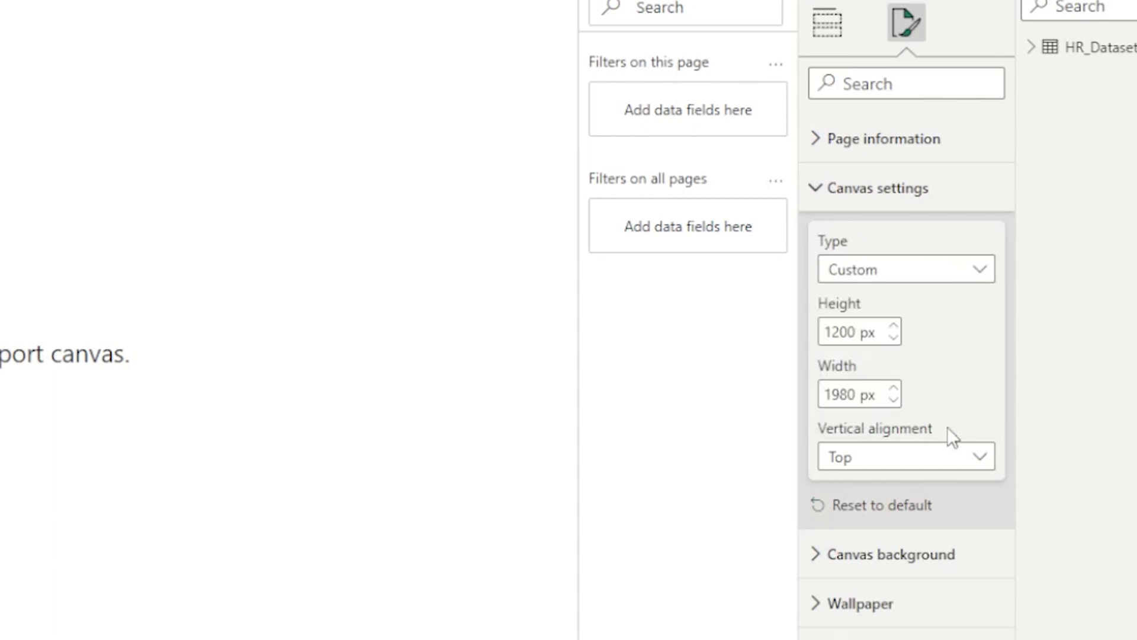
click(827, 23)
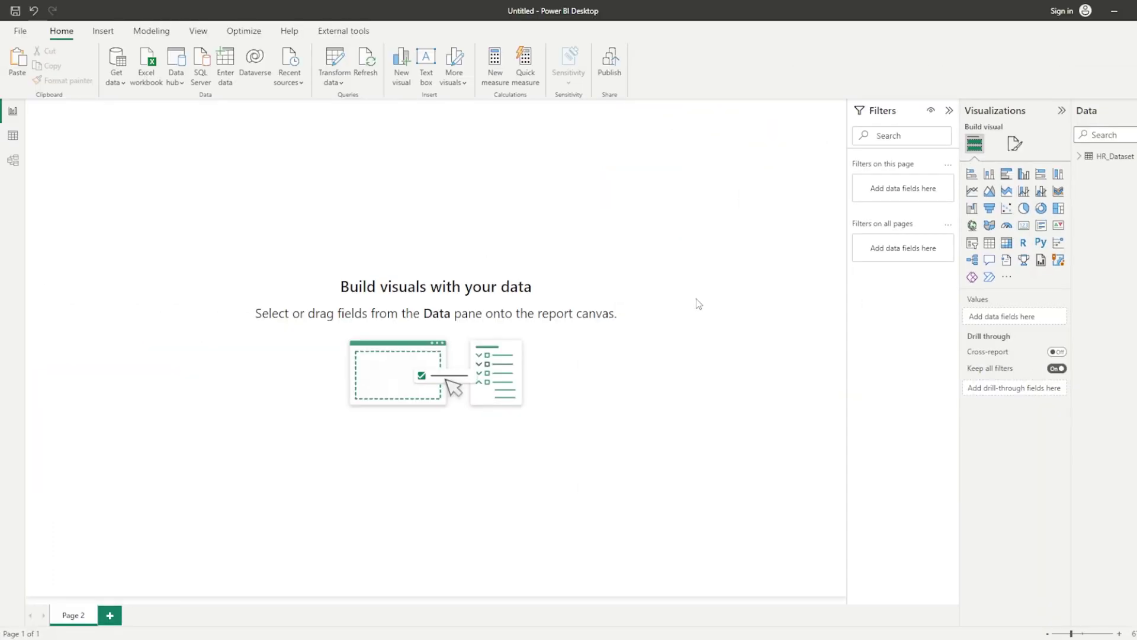
- Apply the third theme in the last row of the built-in Power BI themes to the report
click(198, 31)
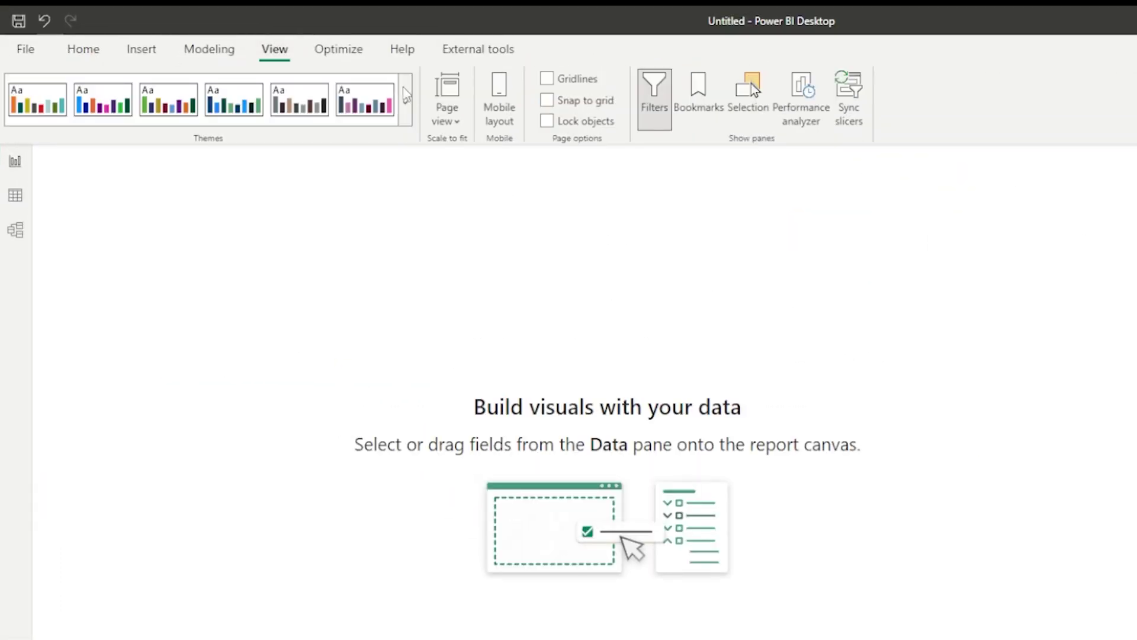
click(293, 62)
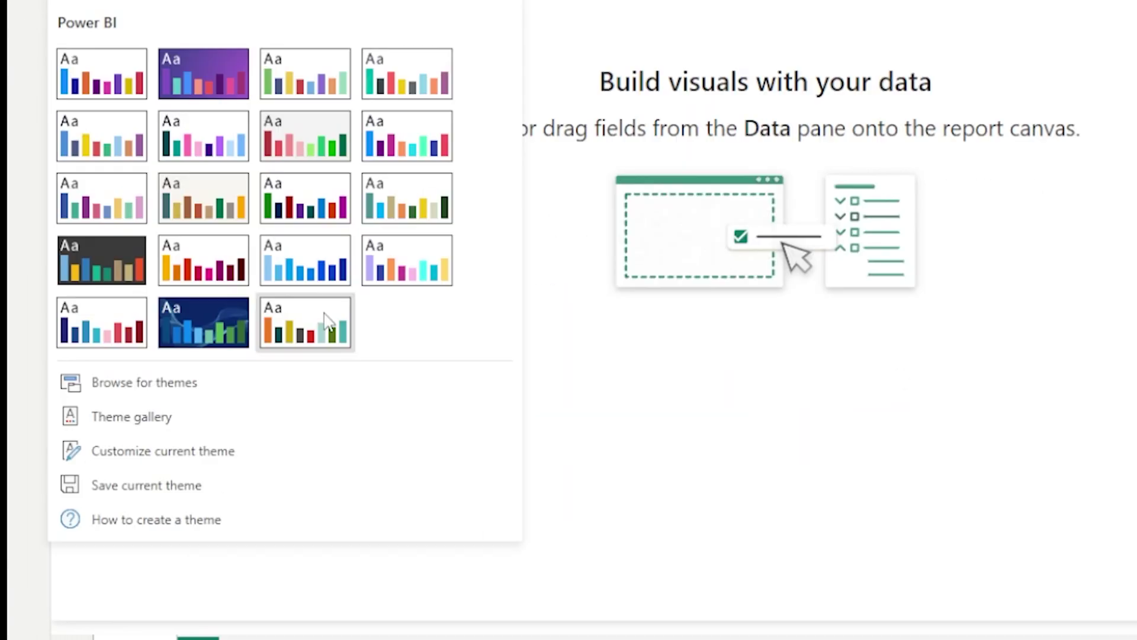
click(329, 323)
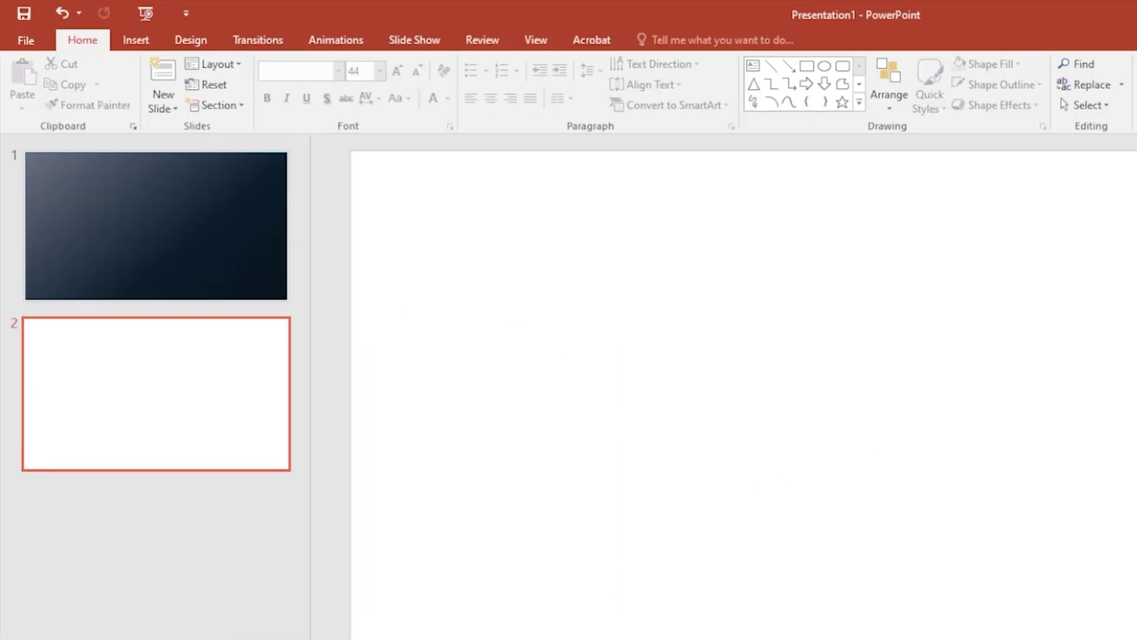
- Switch to PowerPoint and draw a rectangle about 34.04 cm wide and 19.05 cm high covering slide 2
click(137, 40)
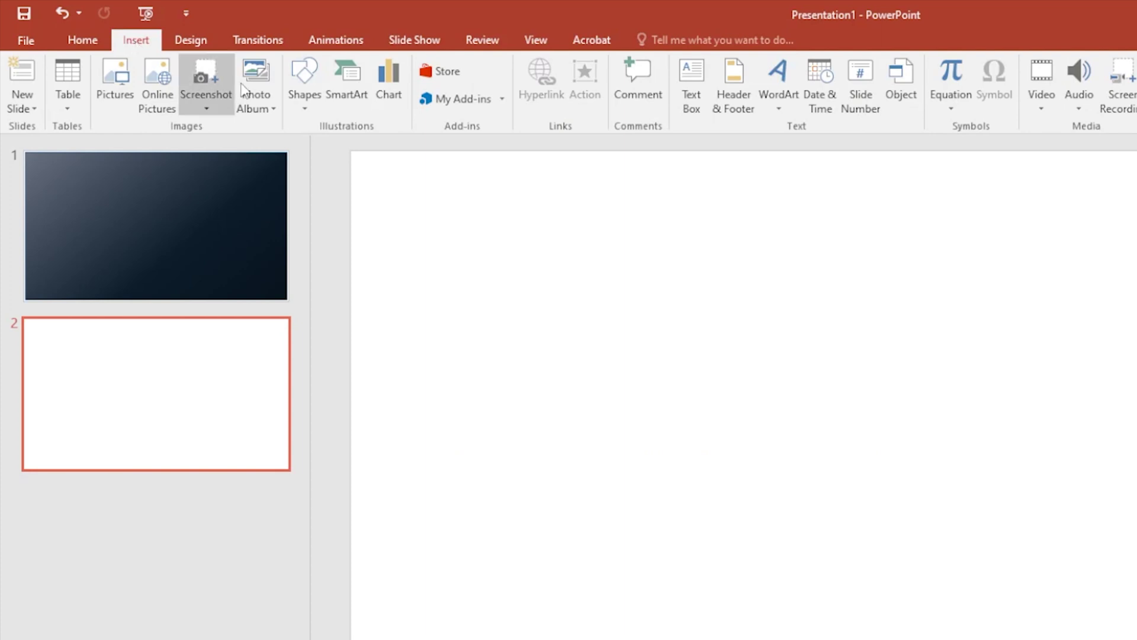
click(304, 113)
click(349, 151)
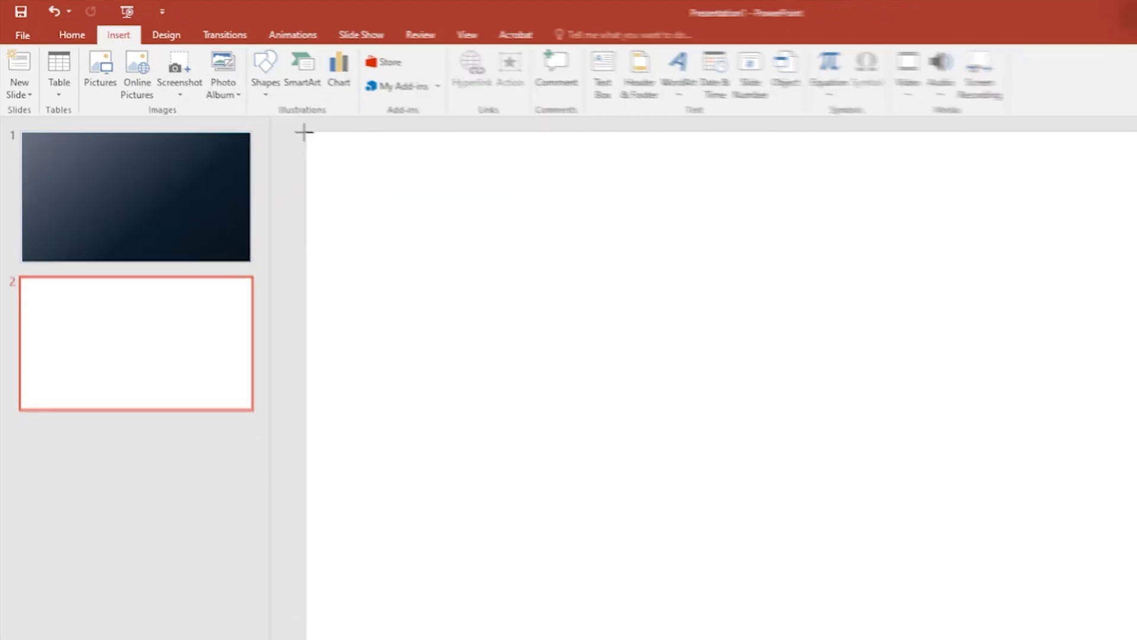
drag(304, 133, 1128, 604)
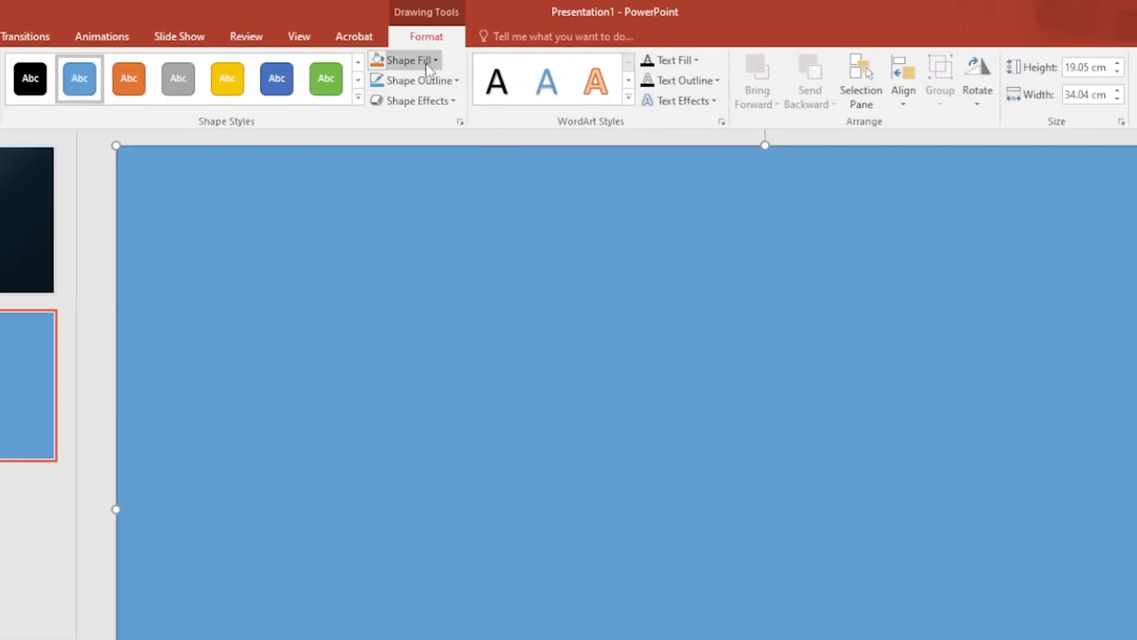
- Give the rectangle on slide 2 a gradient fill through the detailed gradient options
click(457, 47)
mouse_move(444, 337)
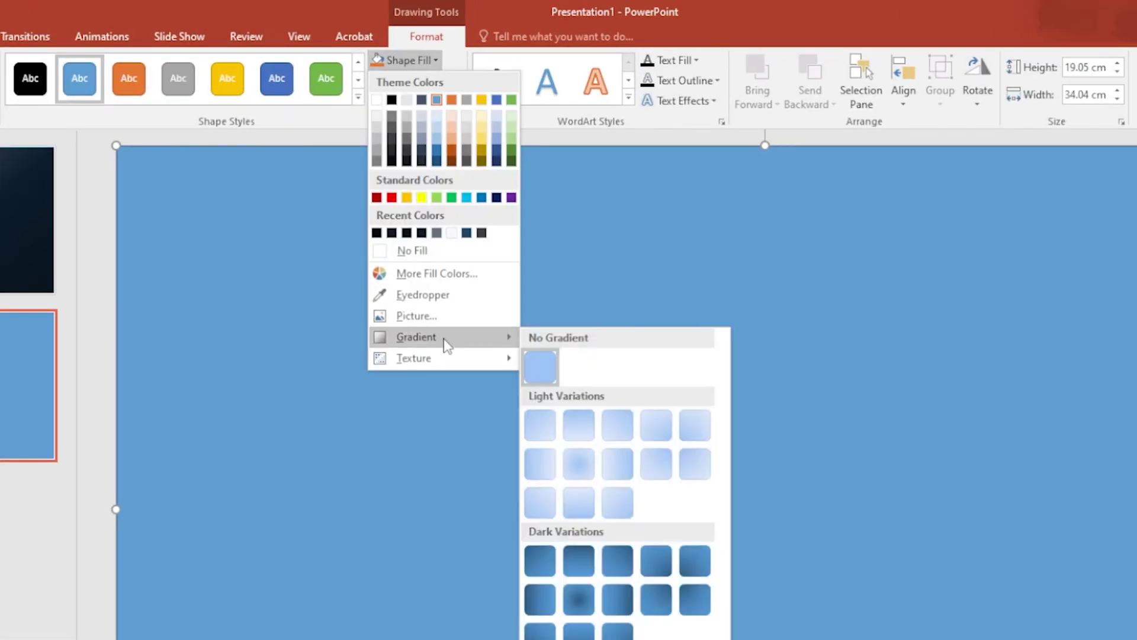
click(542, 450)
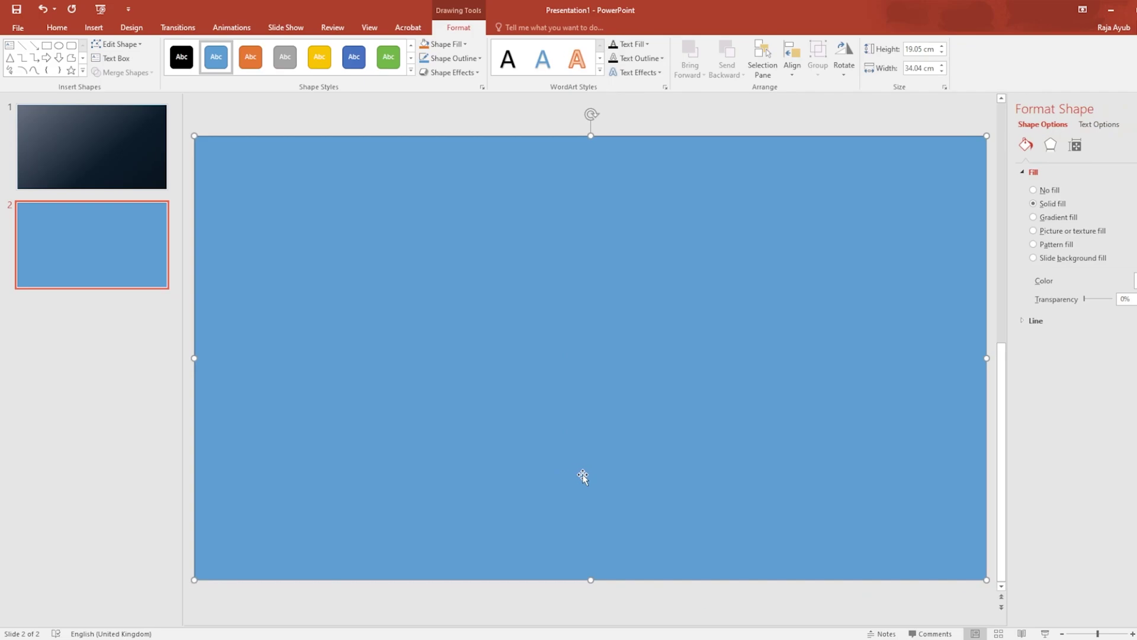
click(1055, 220)
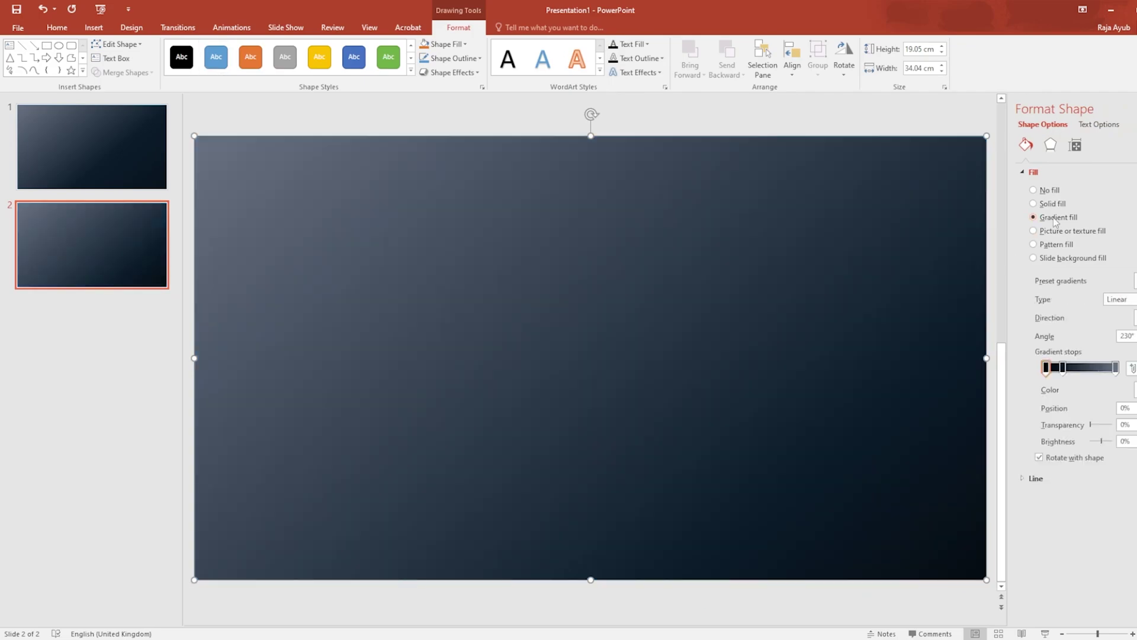
- Set the last gradient stop's colour to RGB 104, 113, 130 as a custom colour
click(1116, 369)
click(1134, 389)
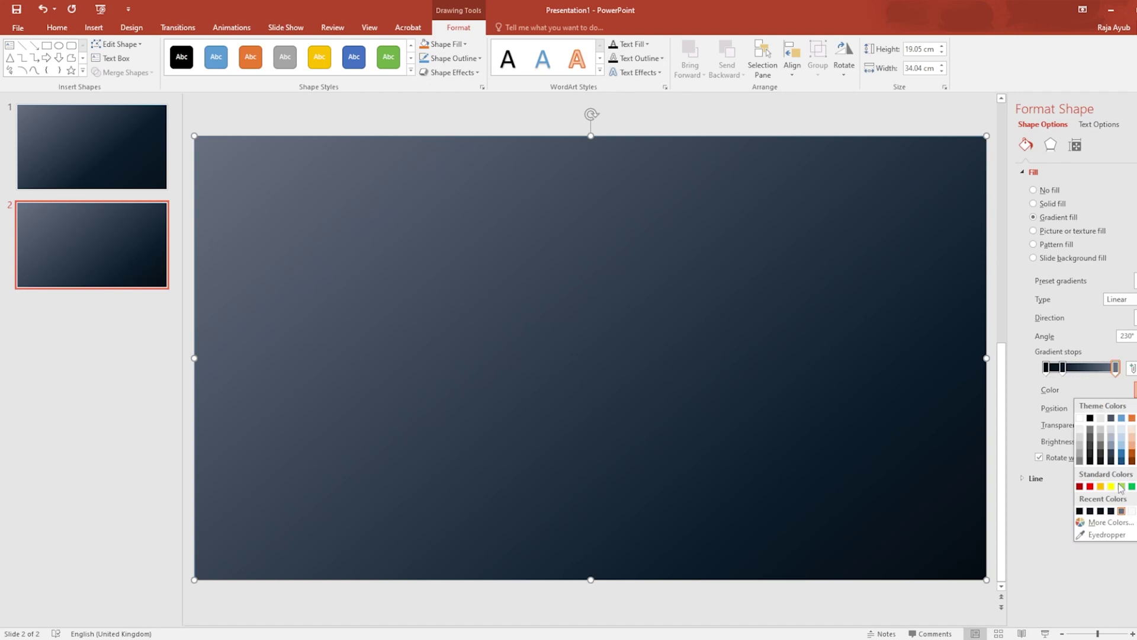
click(1104, 522)
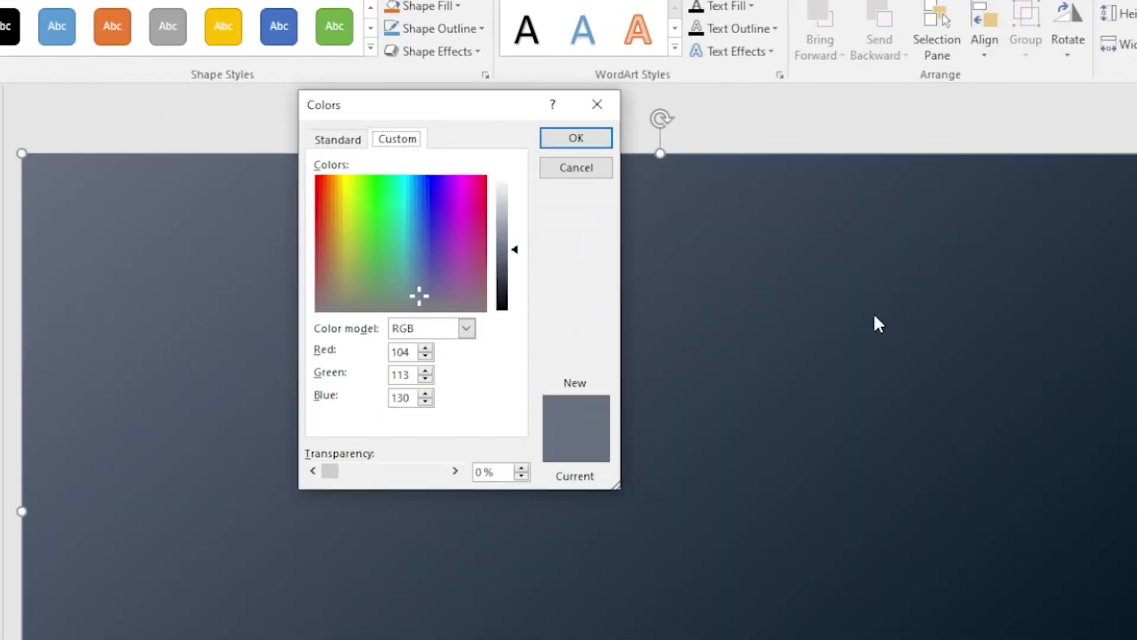
click(581, 142)
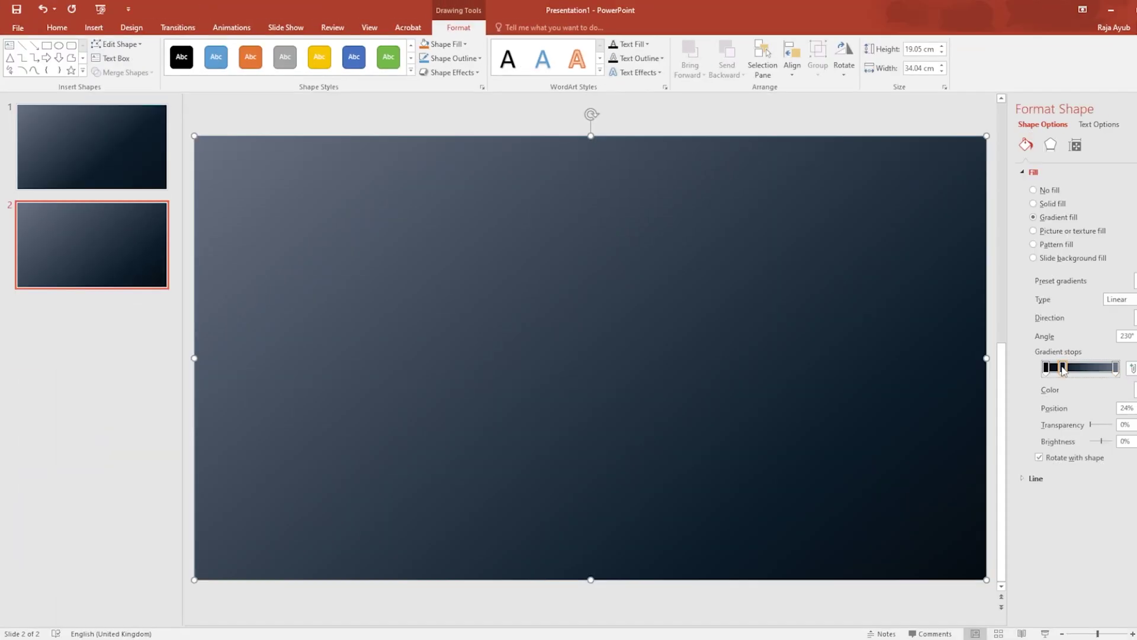
- Set the middle gradient stop's colour, at position 24%, to custom RGB 11, 28, 43
click(1134, 389)
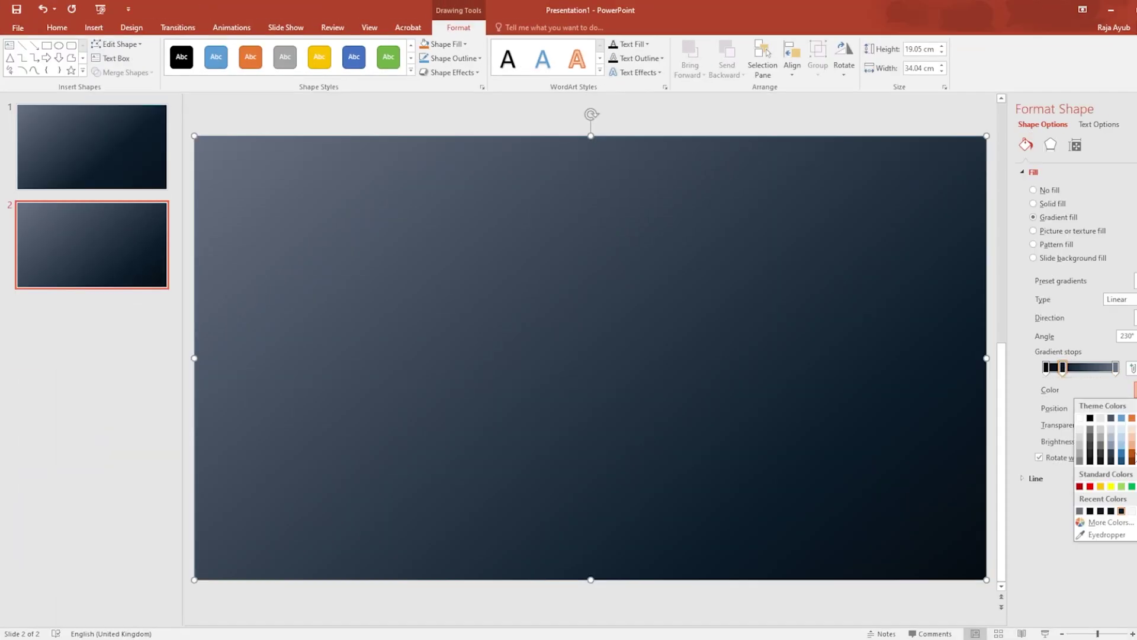
click(1104, 522)
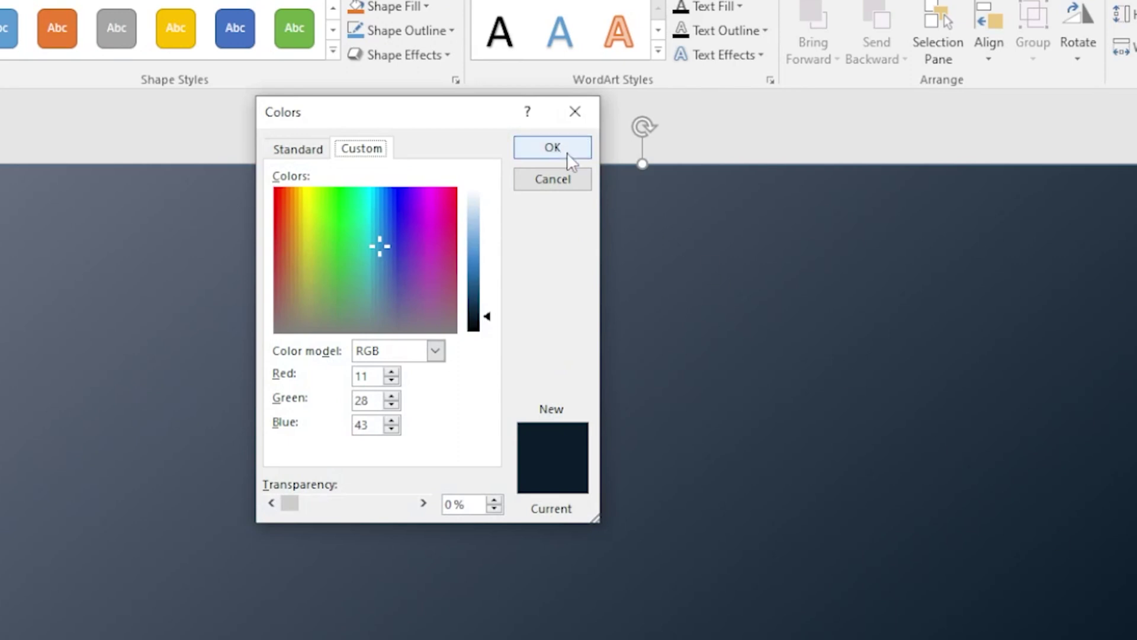
click(547, 130)
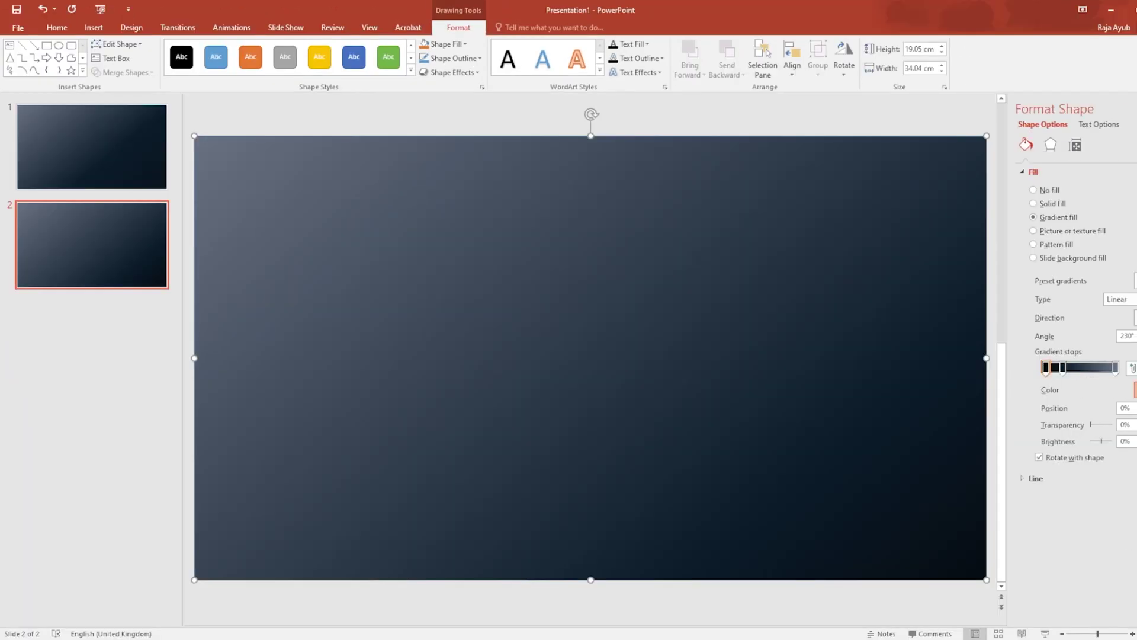
- Set the first gradient stop's colour, at position 0%, to custom RGB 5, 12, 19
click(1134, 389)
click(1104, 522)
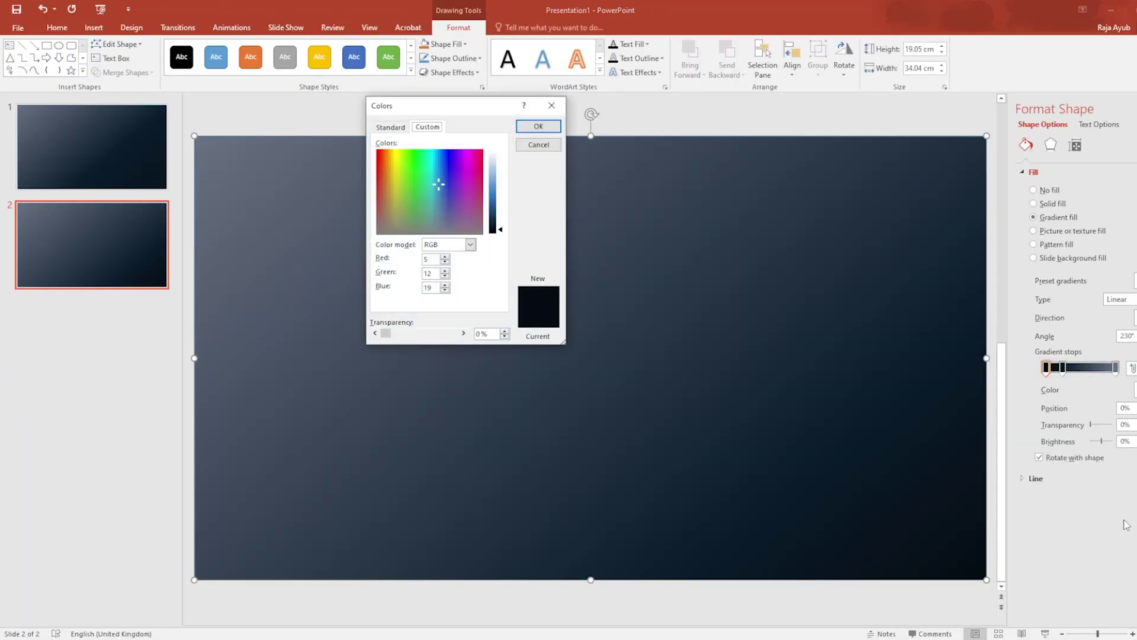
click(563, 153)
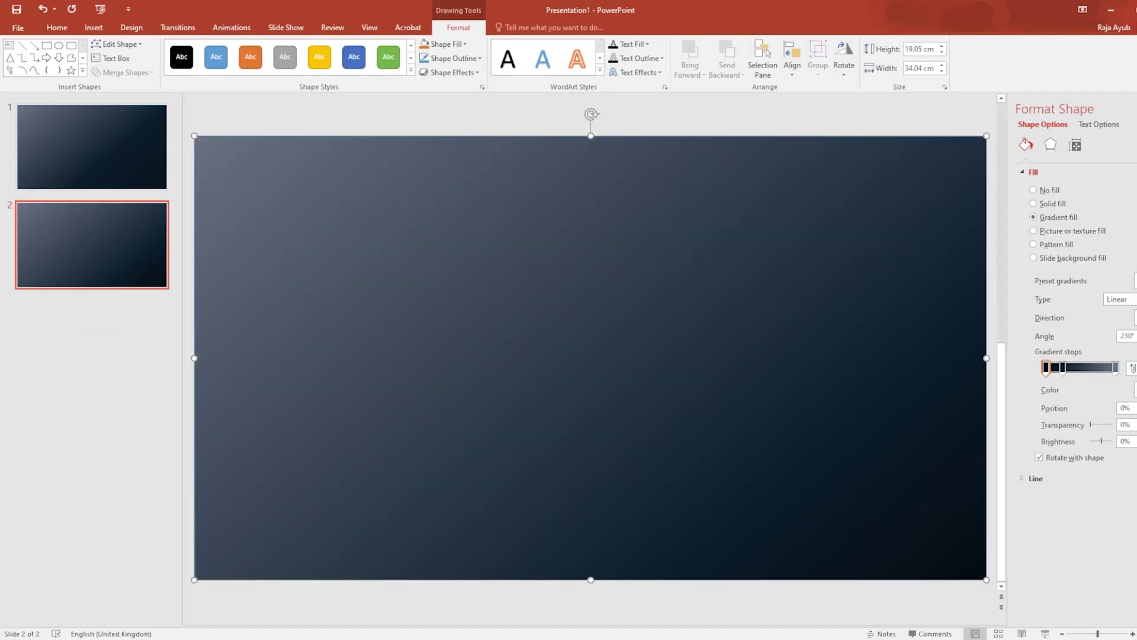
- Save the gradient rectangle as the PNG picture Background in the Power BI Course folder, replacing the existing file
right_click(498, 637)
click(647, 613)
right_click(625, 389)
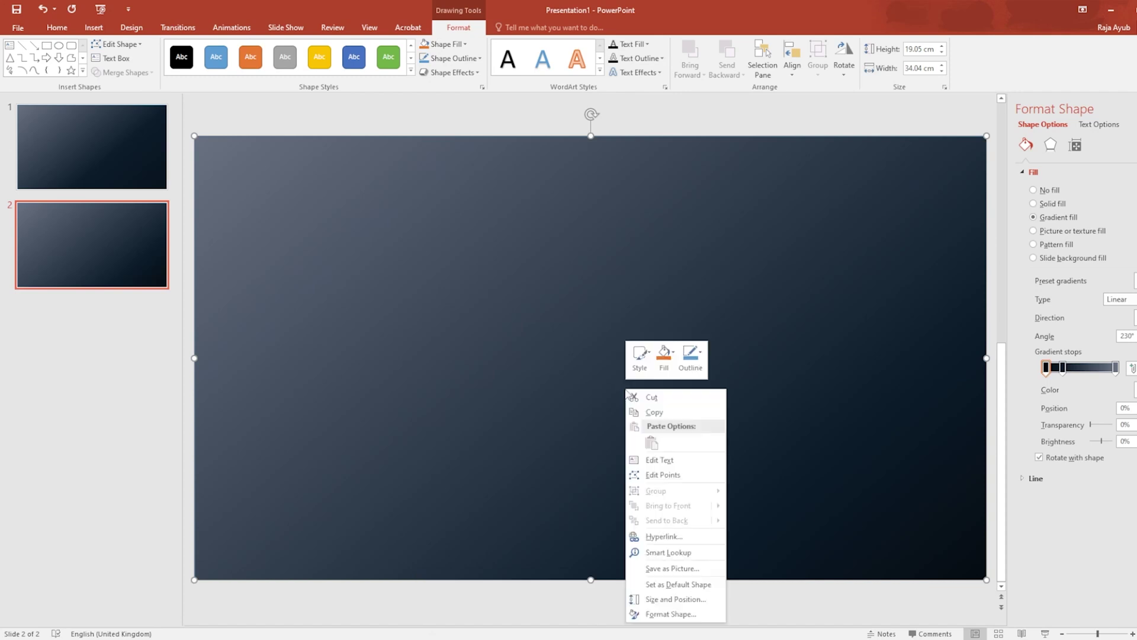
click(669, 568)
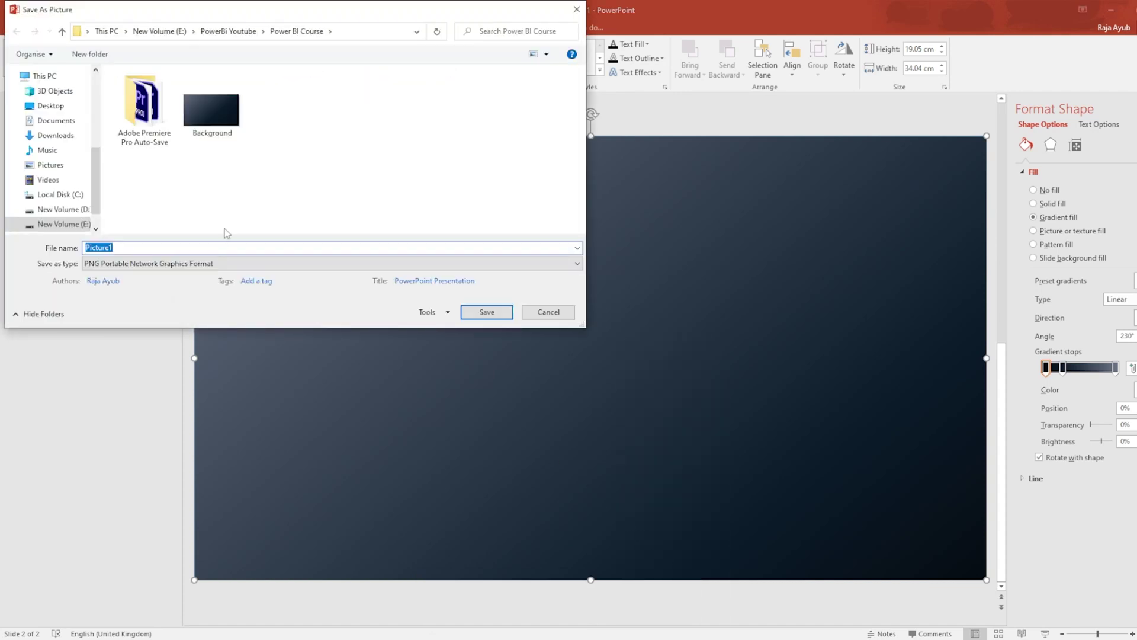
click(223, 141)
click(476, 314)
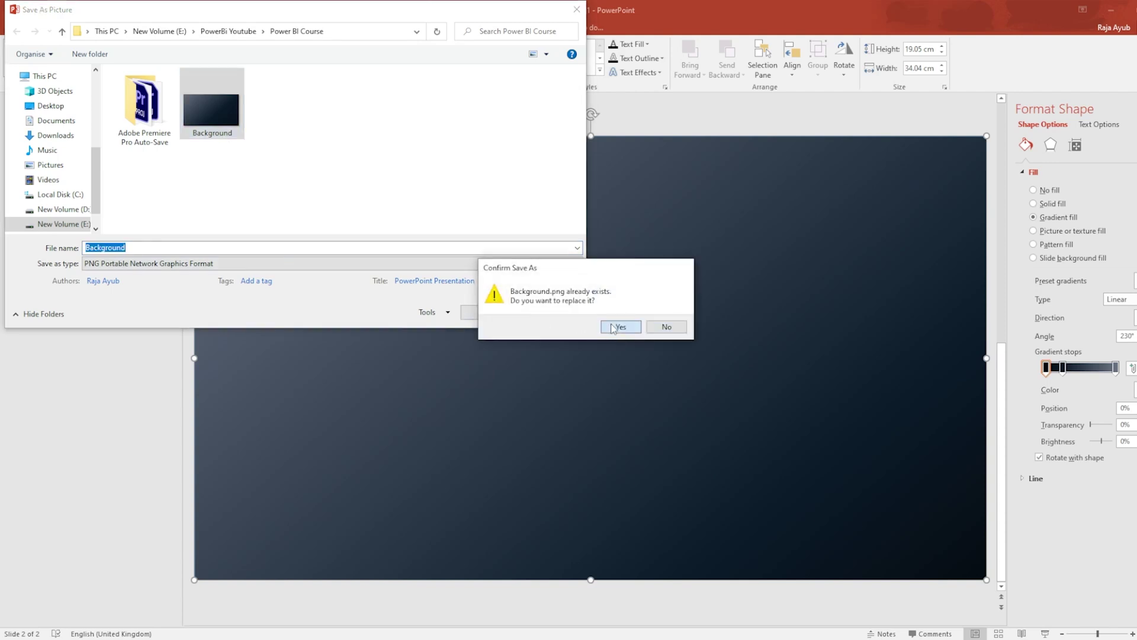
click(610, 326)
- Switch back to Power BI Desktop and use Background.png as the report page's canvas background image
click(755, 599)
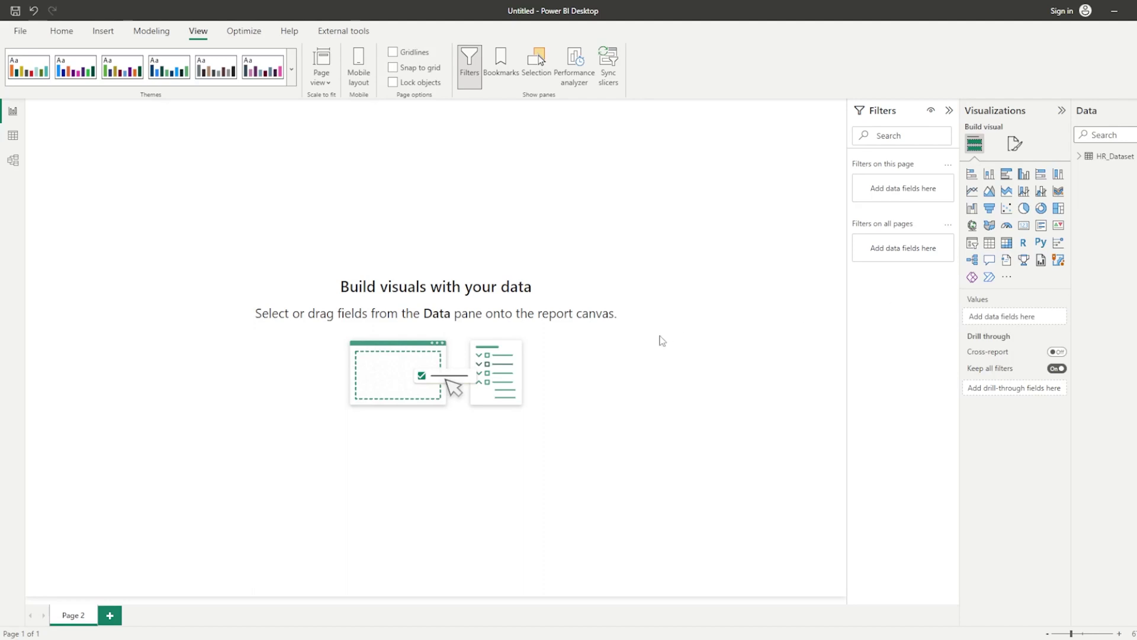
click(1014, 144)
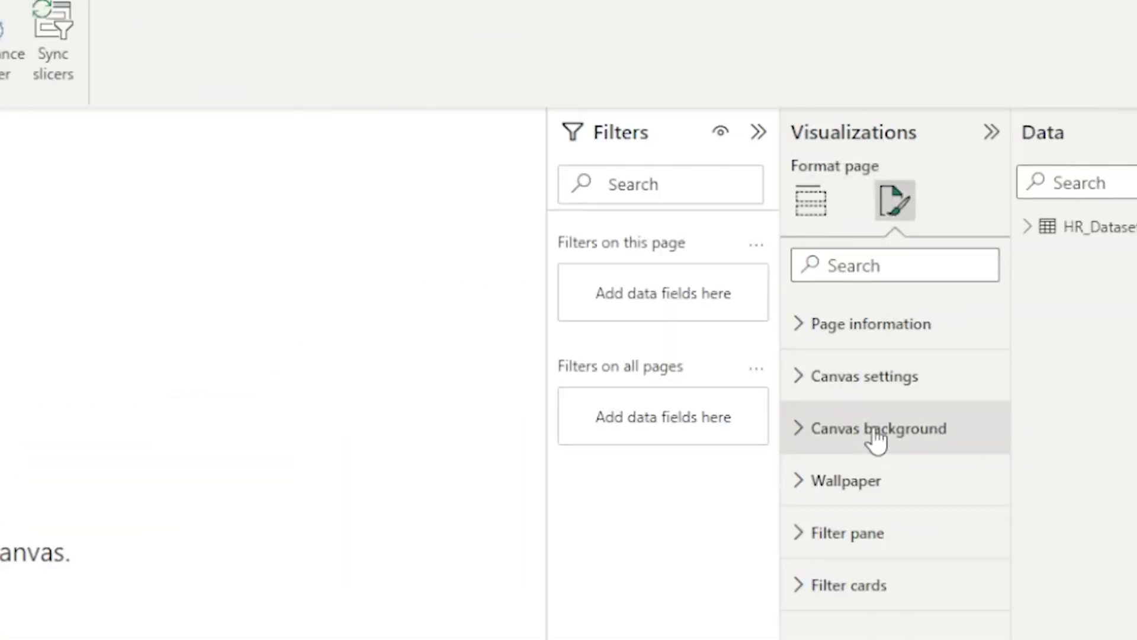
click(876, 430)
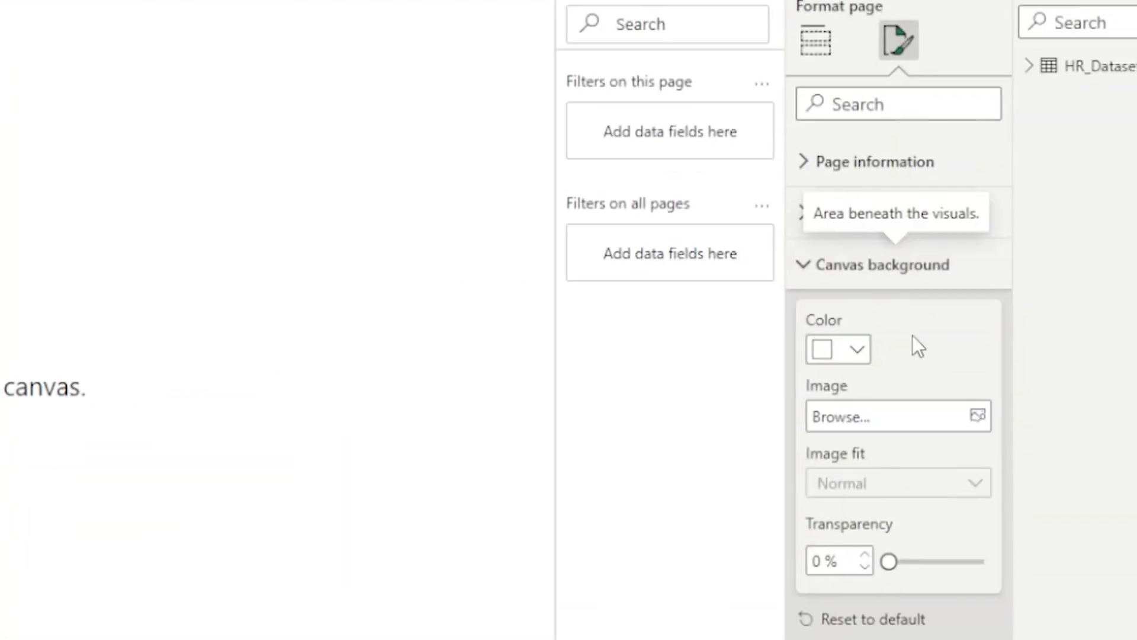
click(979, 425)
double_click(232, 124)
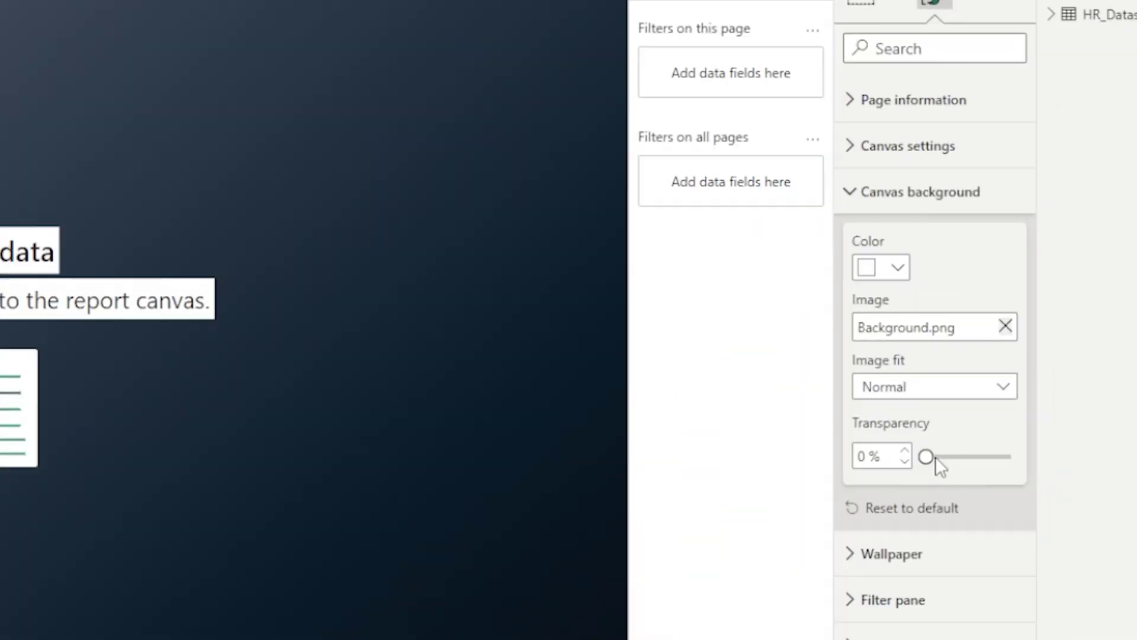
- Set the canvas background's transparency to 0% and its image fit to Fit
drag(935, 456, 901, 473)
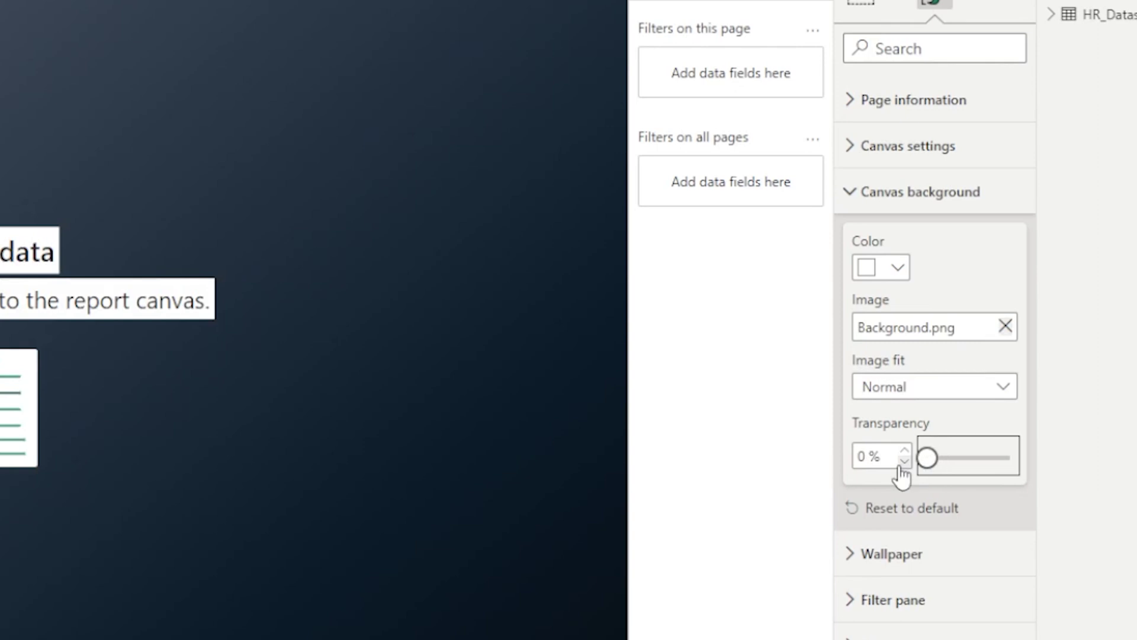
click(963, 392)
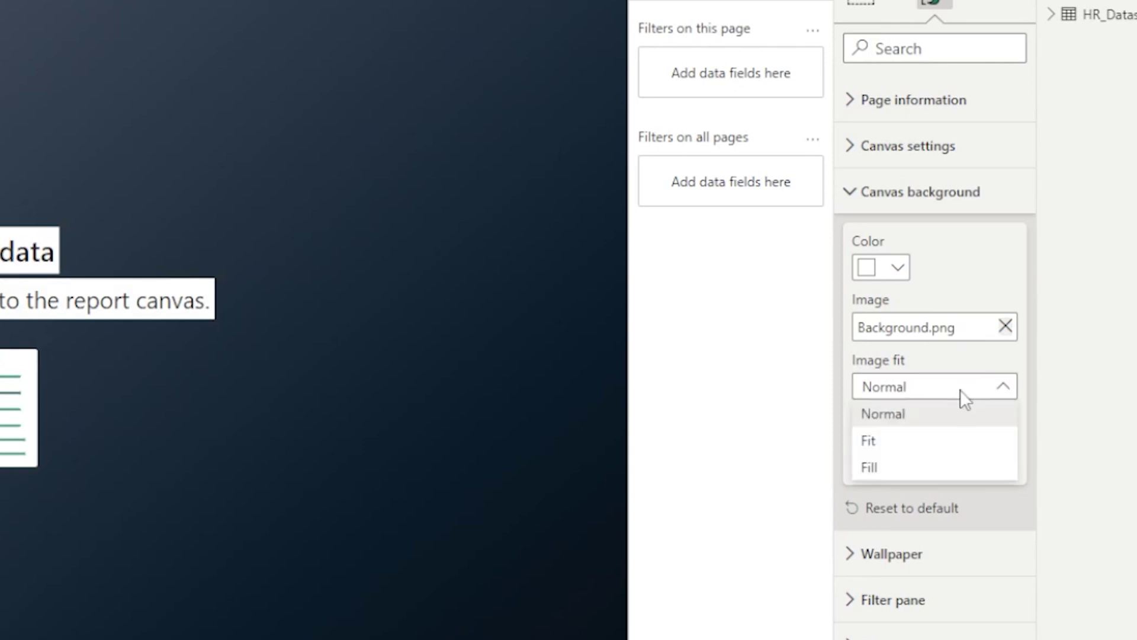
click(910, 449)
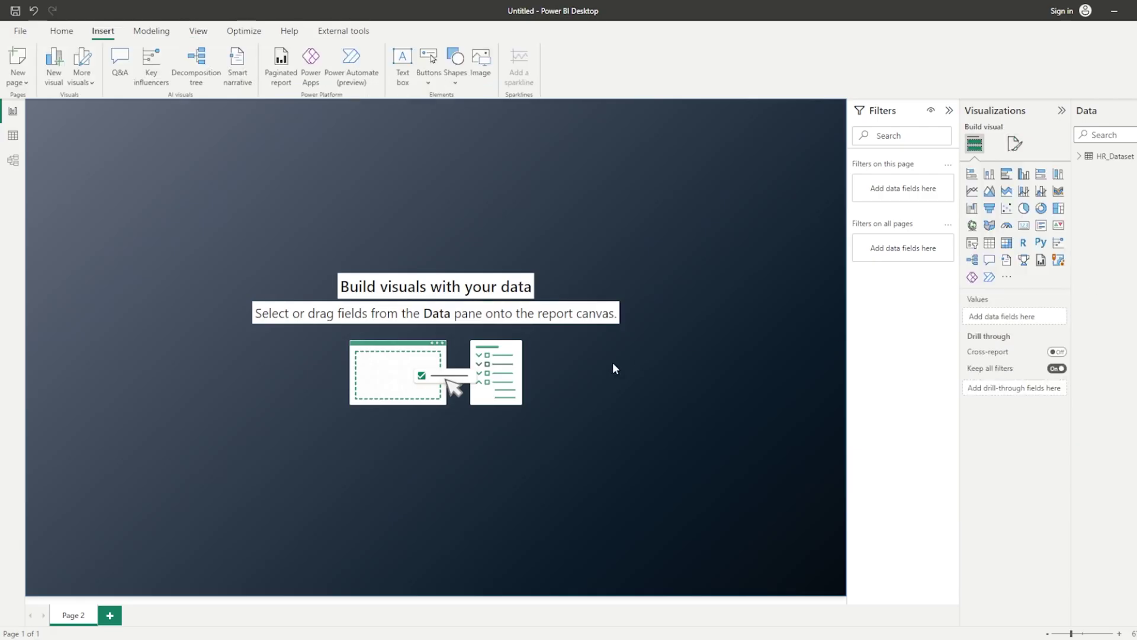
- Insert a rectangle shape and place it against the report page's left edge, near the upper corner
click(61, 31)
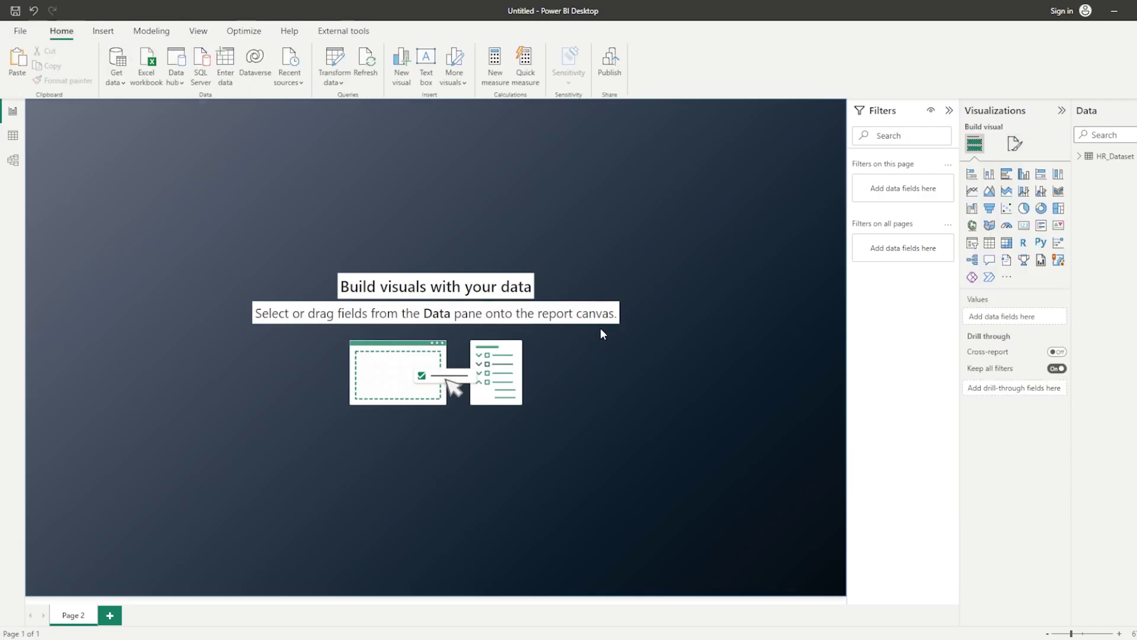
click(103, 31)
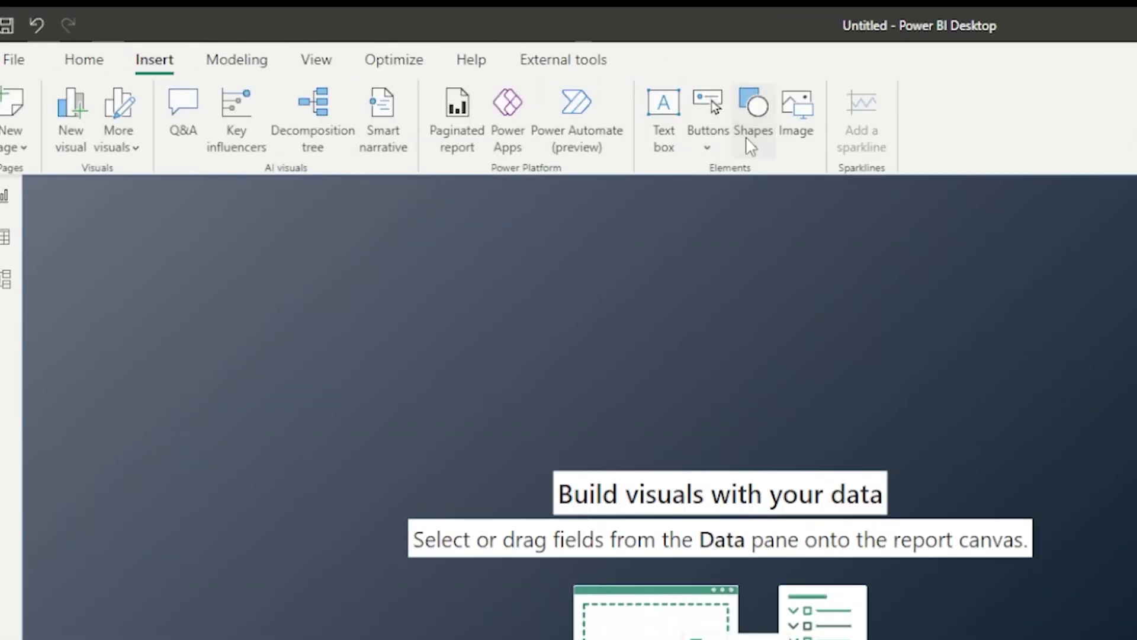
click(751, 147)
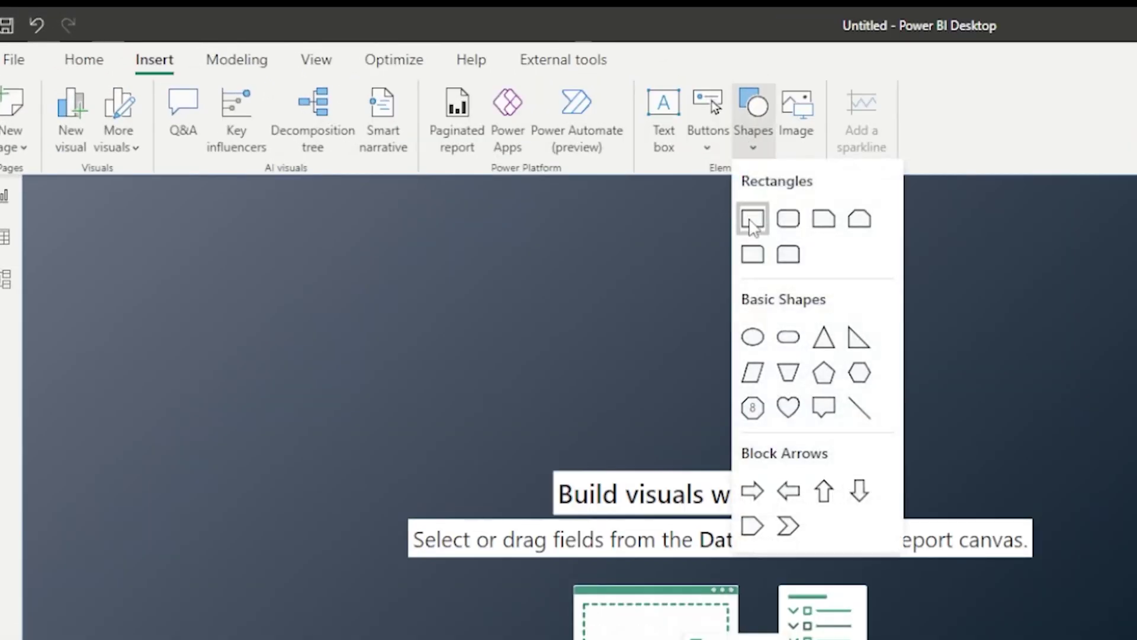
click(752, 218)
drag(214, 331, 148, 368)
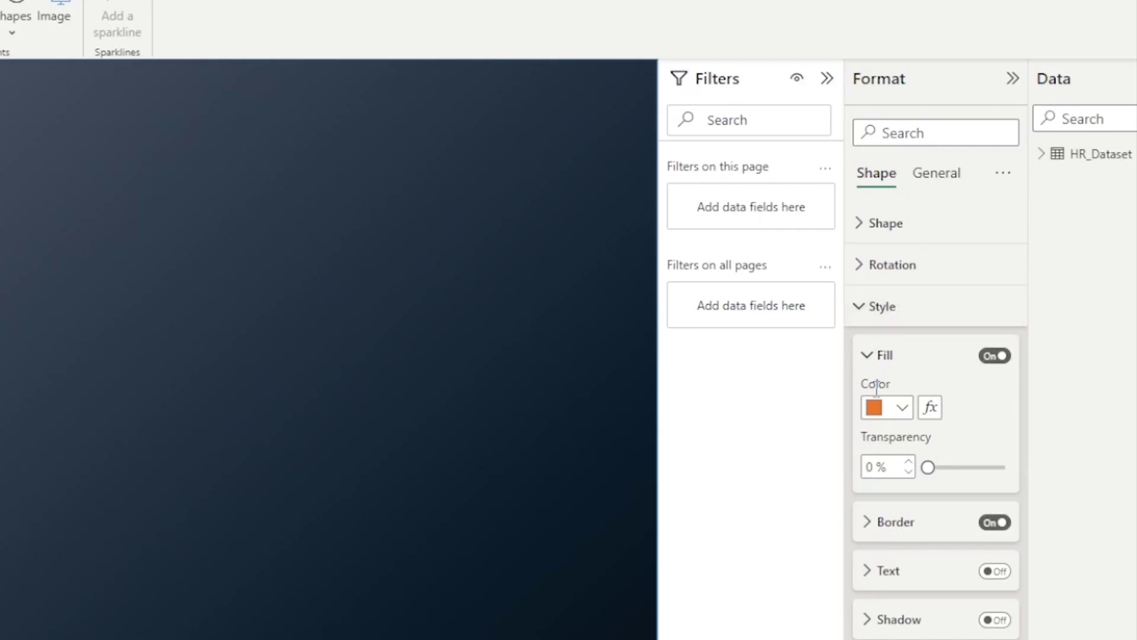
- Fill the inserted rectangle with white and turn off its border
click(882, 407)
click(887, 475)
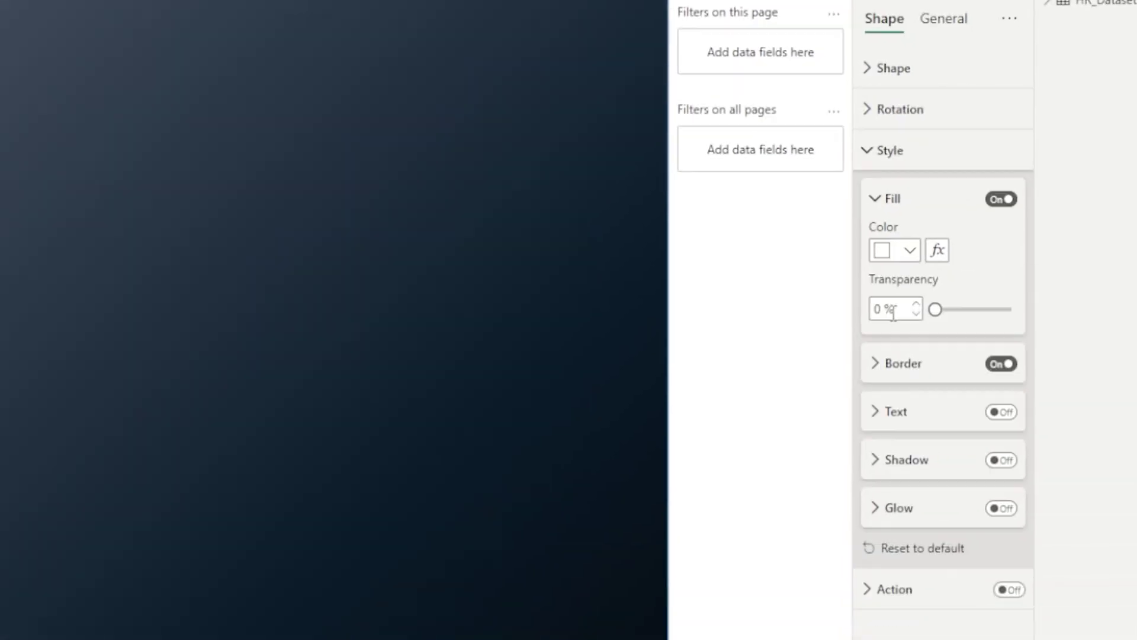
click(993, 520)
- Set the white rectangle's height to 103 and its width to 1667
click(948, 31)
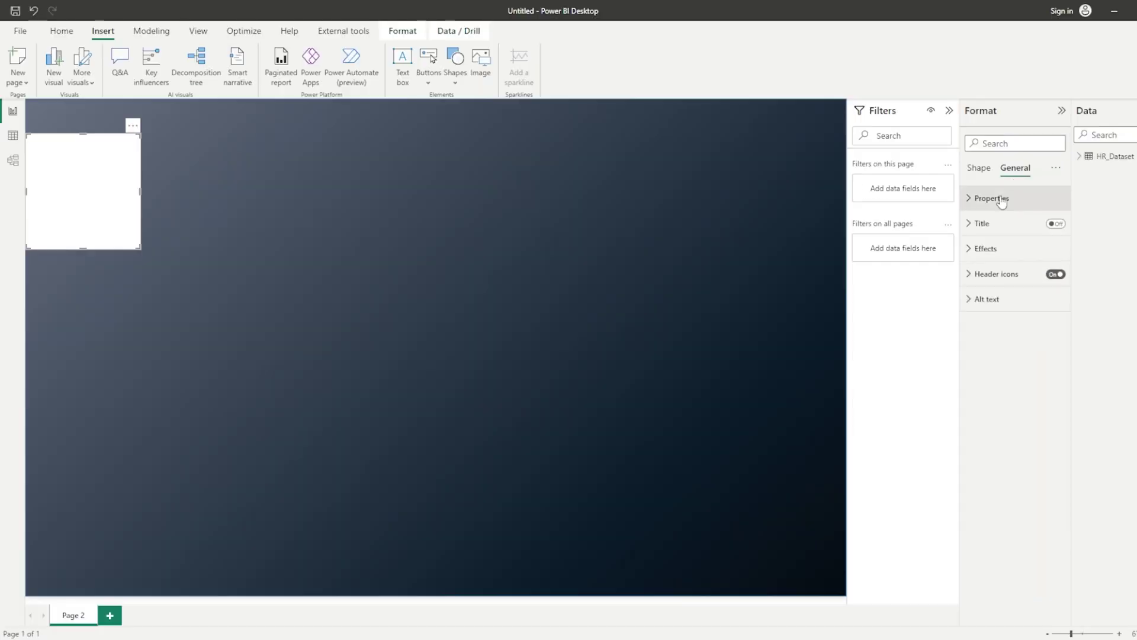
click(1001, 198)
text(103)
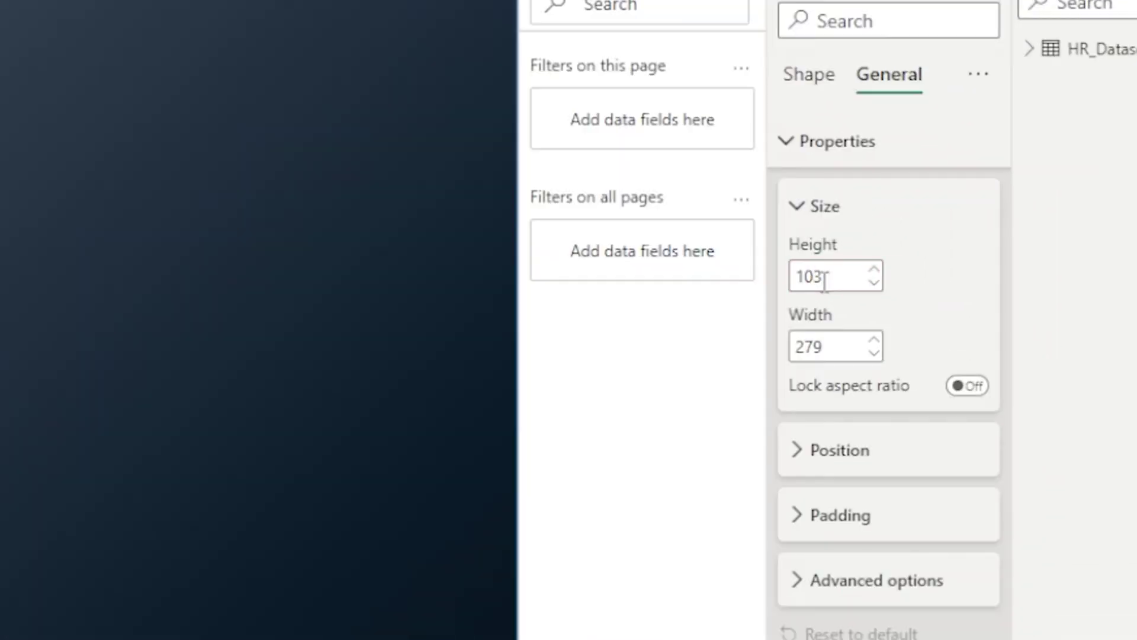
double_click(816, 347)
text(1667)
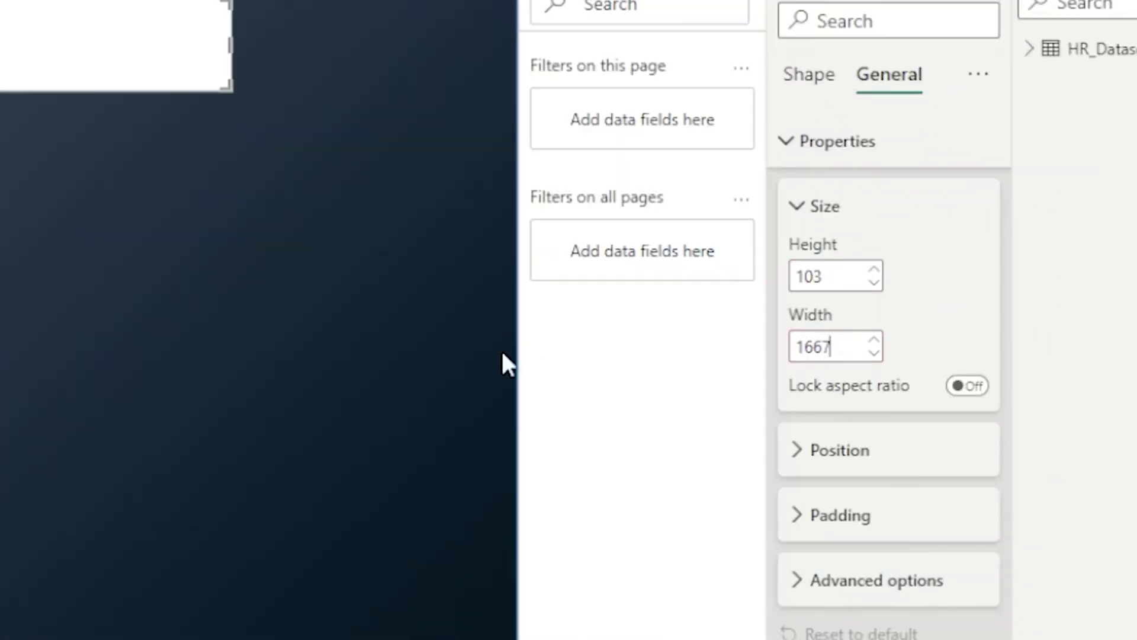
click(430, 362)
- Place the white bar along the page's top edge, flush with the page's right side
click(189, 17)
click(728, 133)
click(638, 224)
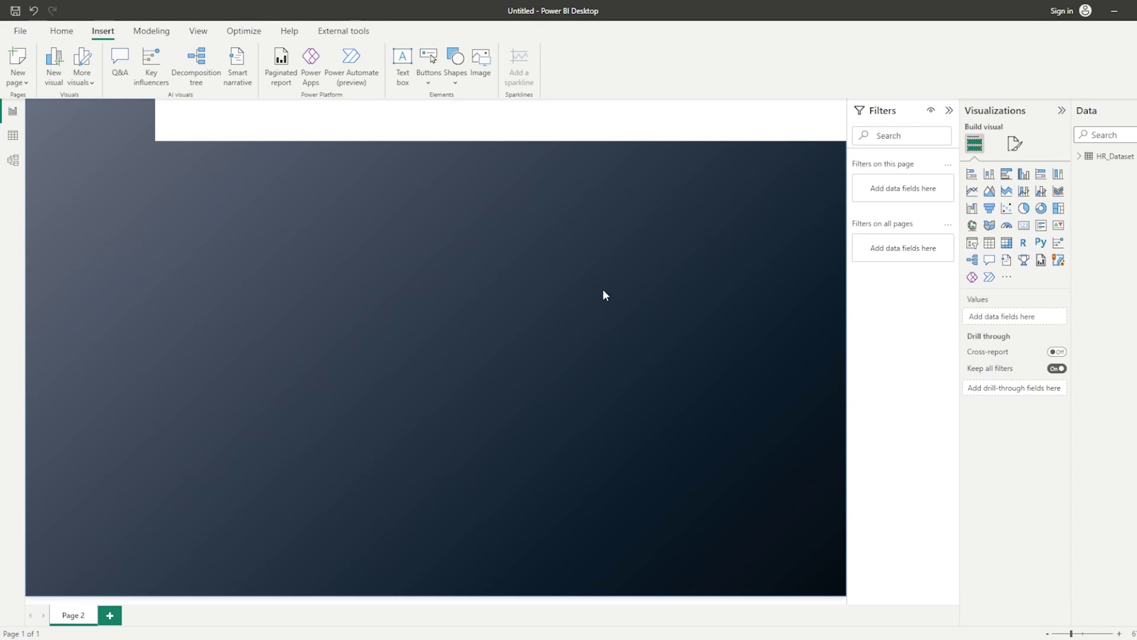
- Duplicate the white header bar and fit the copy into the gap between the page's left edge and the bar
click(532, 134)
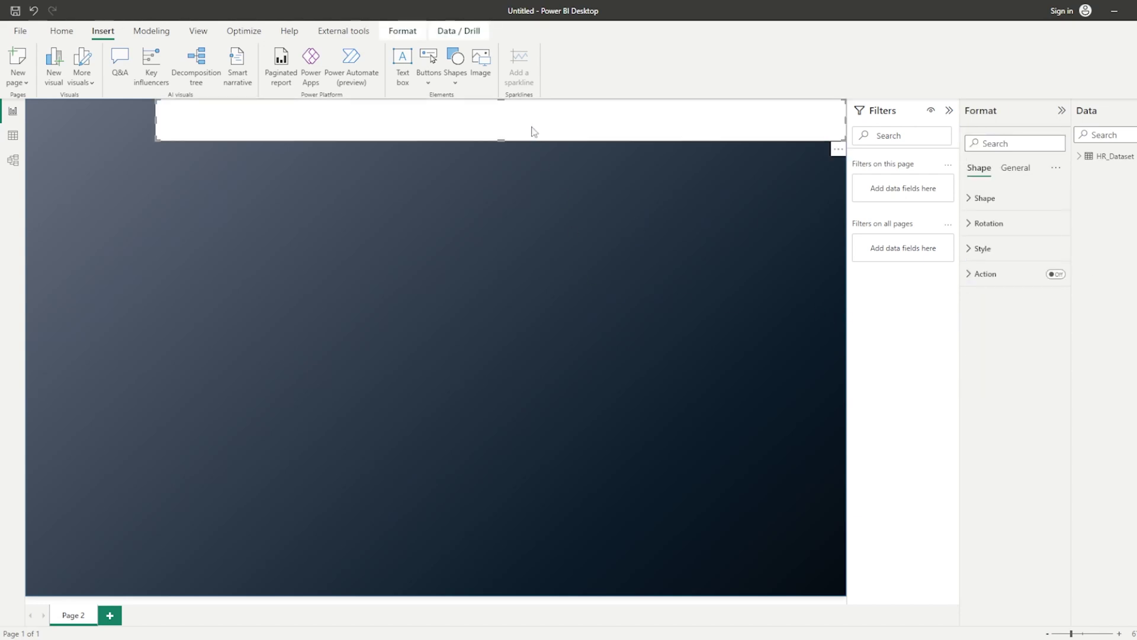
drag(533, 132, 452, 132)
drag(718, 127, 155, 147)
click(255, 214)
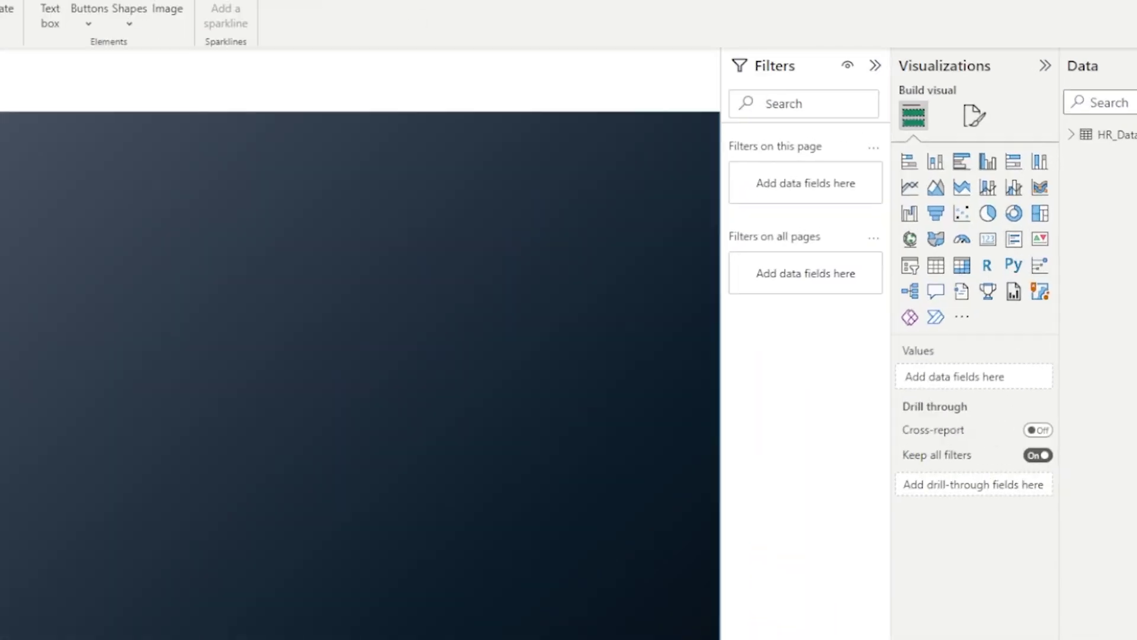
- Fill the small block at the left end of the header with the orange theme colour
click(222, 222)
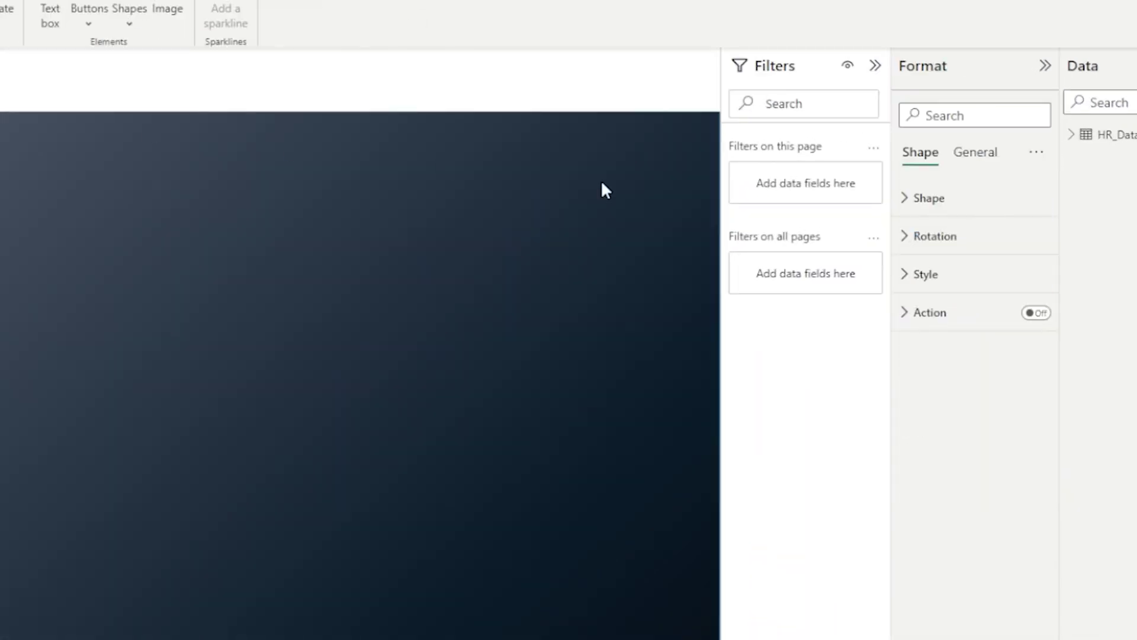
click(925, 277)
click(942, 366)
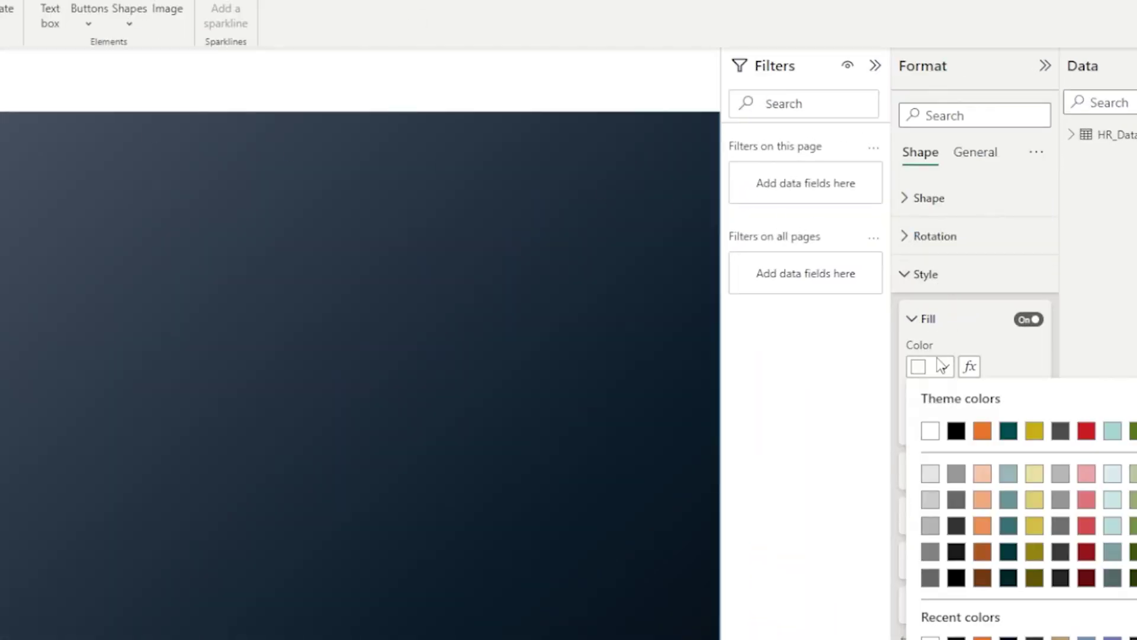
click(981, 430)
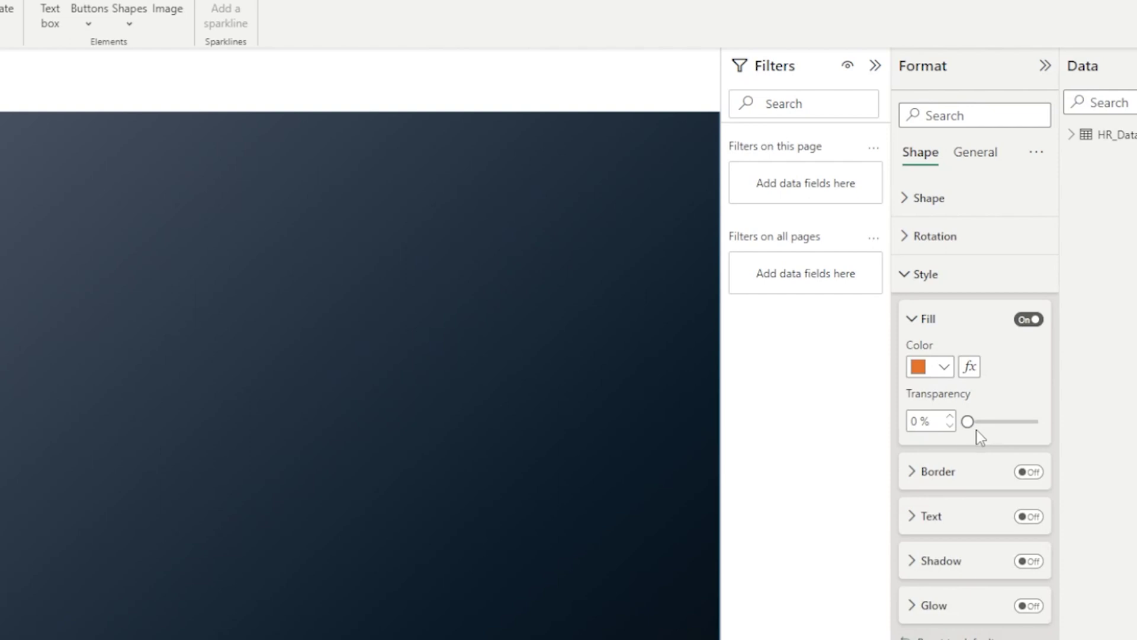
click(475, 471)
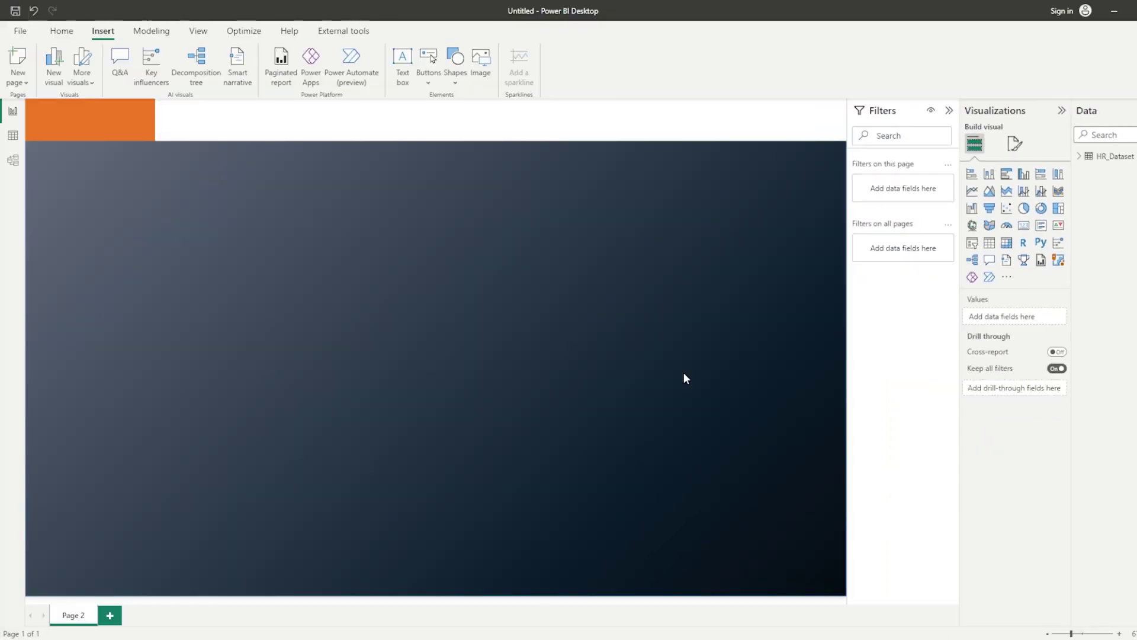
- Duplicate the white header bar and reshape the copy into a sidebar beneath the orange block, reaching the page's bottom edge
click(336, 136)
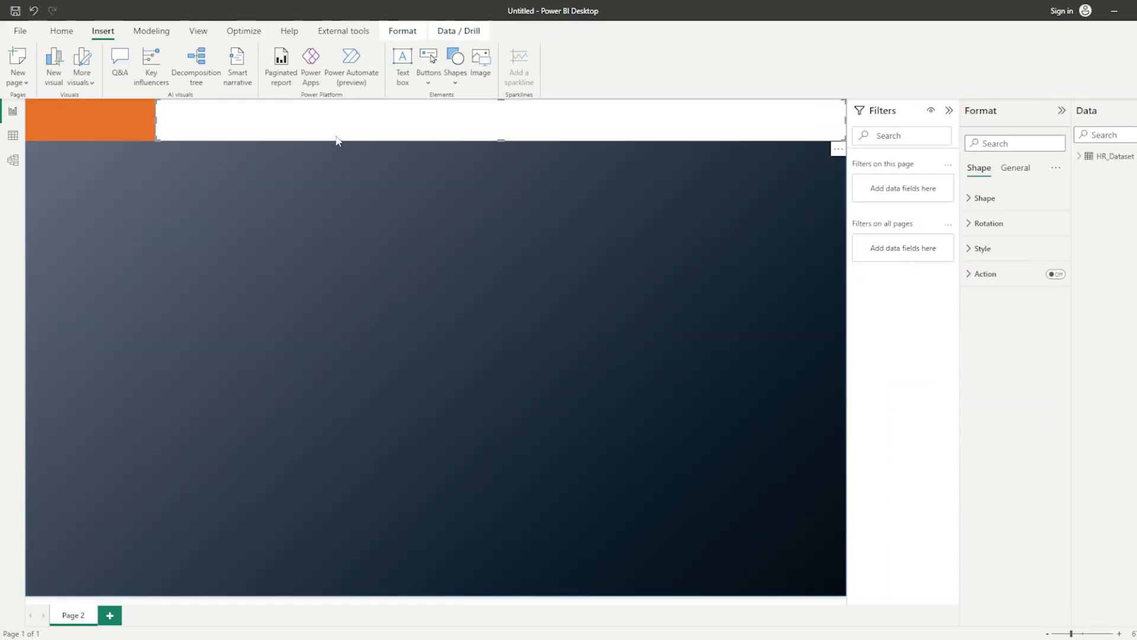
drag(340, 139, 218, 173)
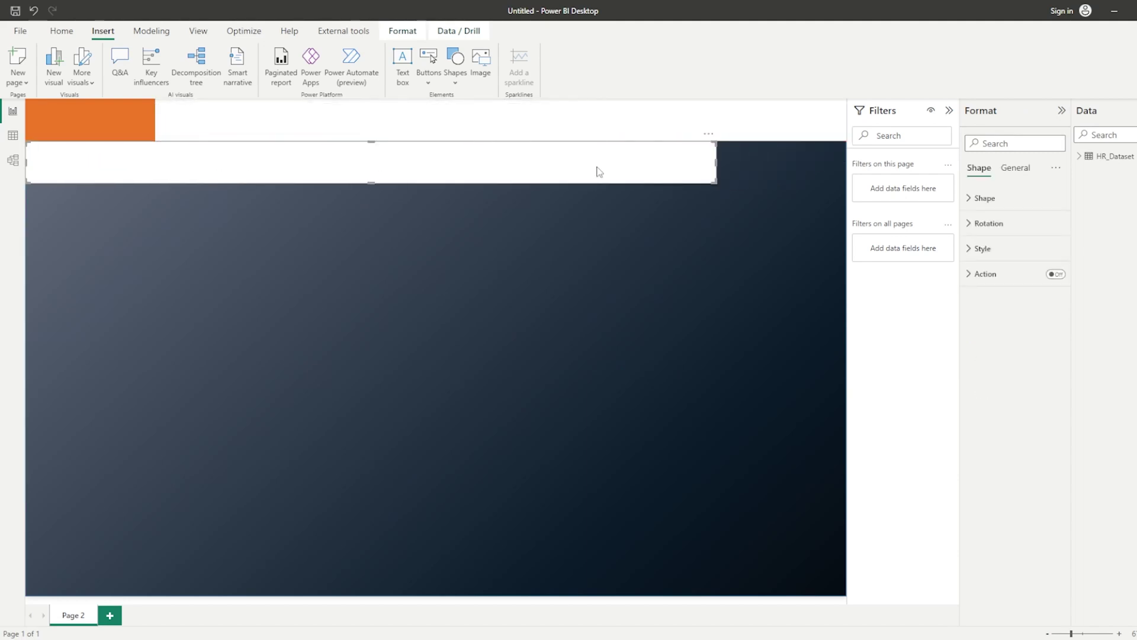
drag(715, 169, 83, 595)
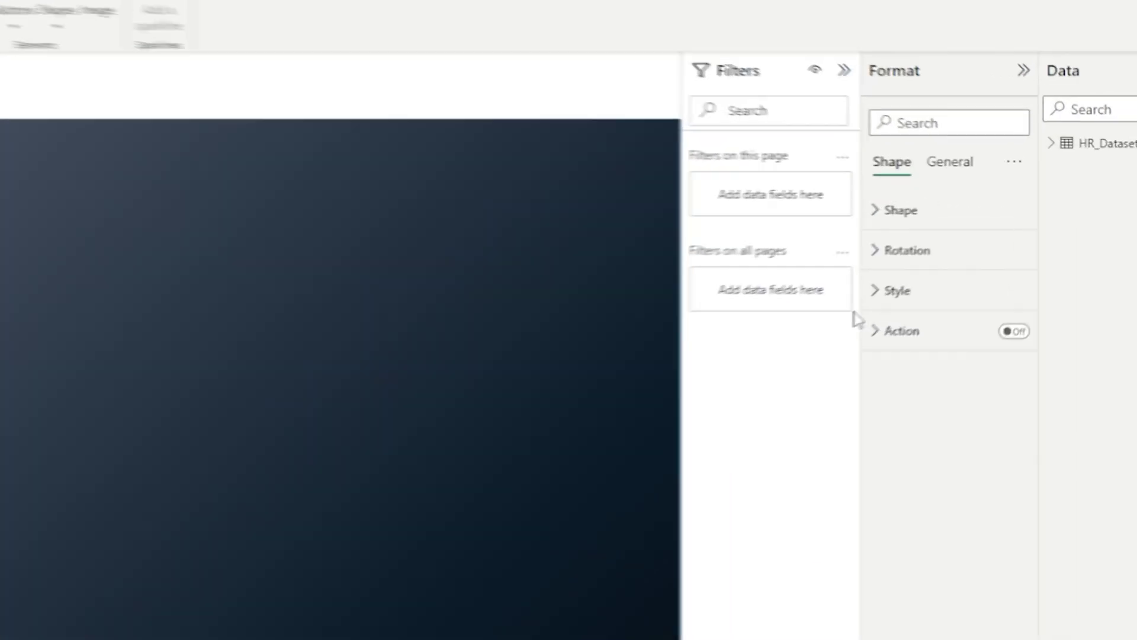
- Fill the sidebar rectangle beneath the orange block with a near-black theme shade
click(981, 251)
click(901, 255)
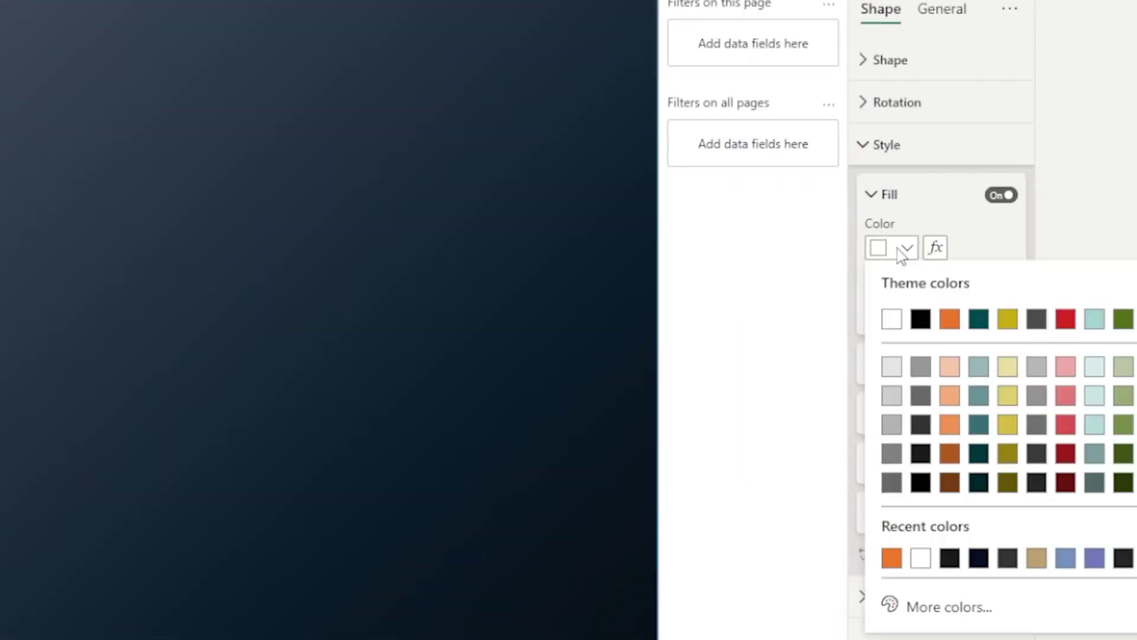
click(922, 456)
click(303, 427)
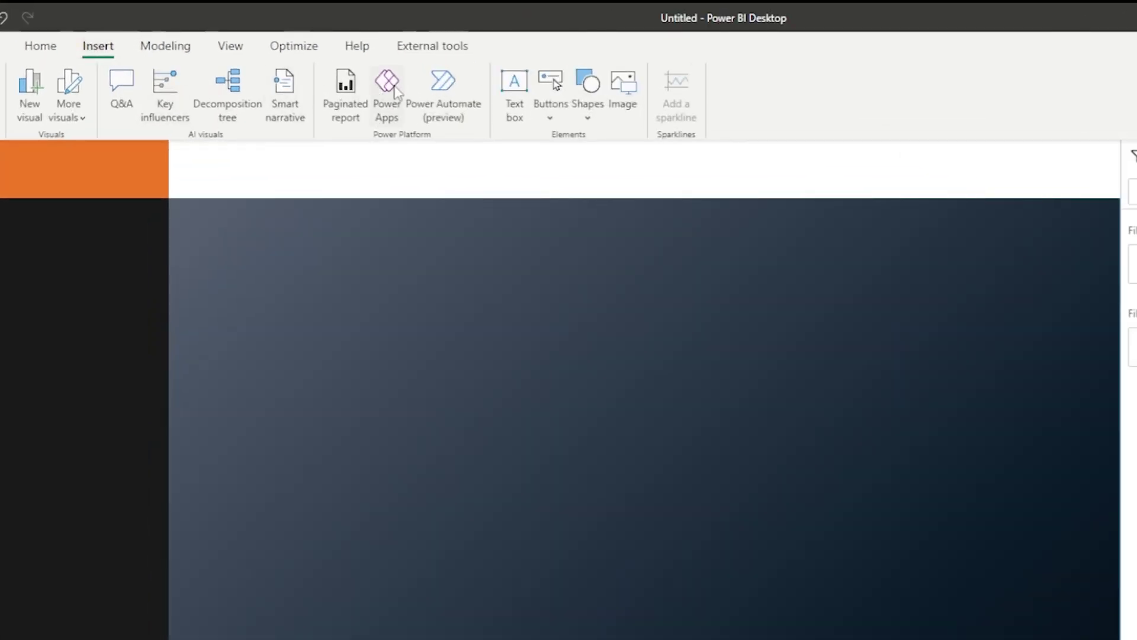
- Insert a text box and fit it over the white header bar, directly beside the orange block
click(587, 235)
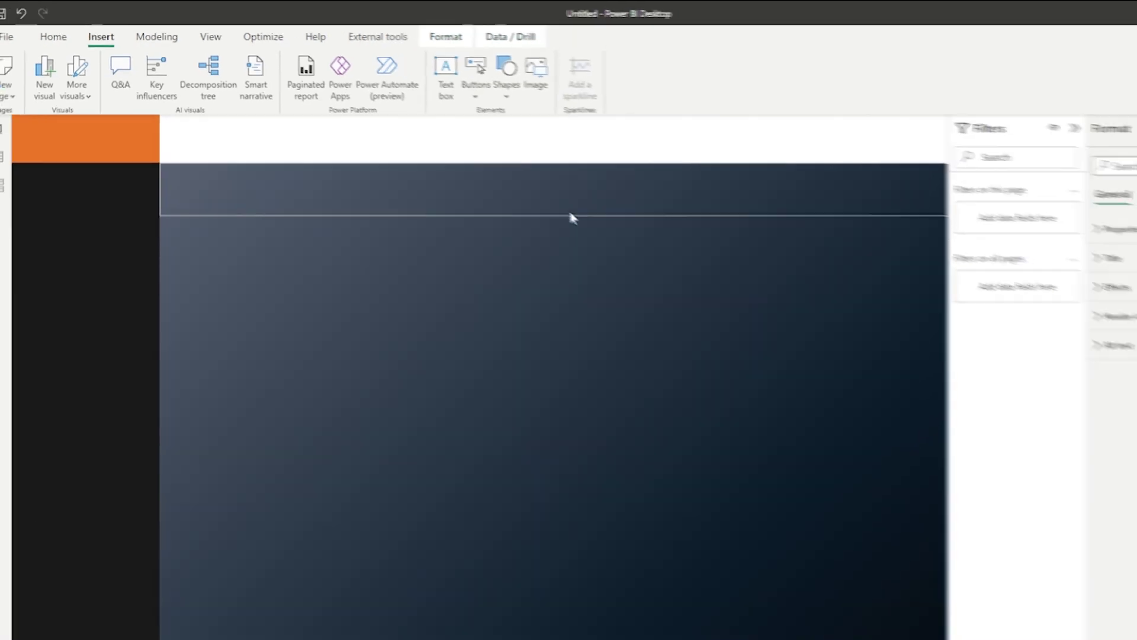
click(1027, 238)
drag(836, 163, 509, 102)
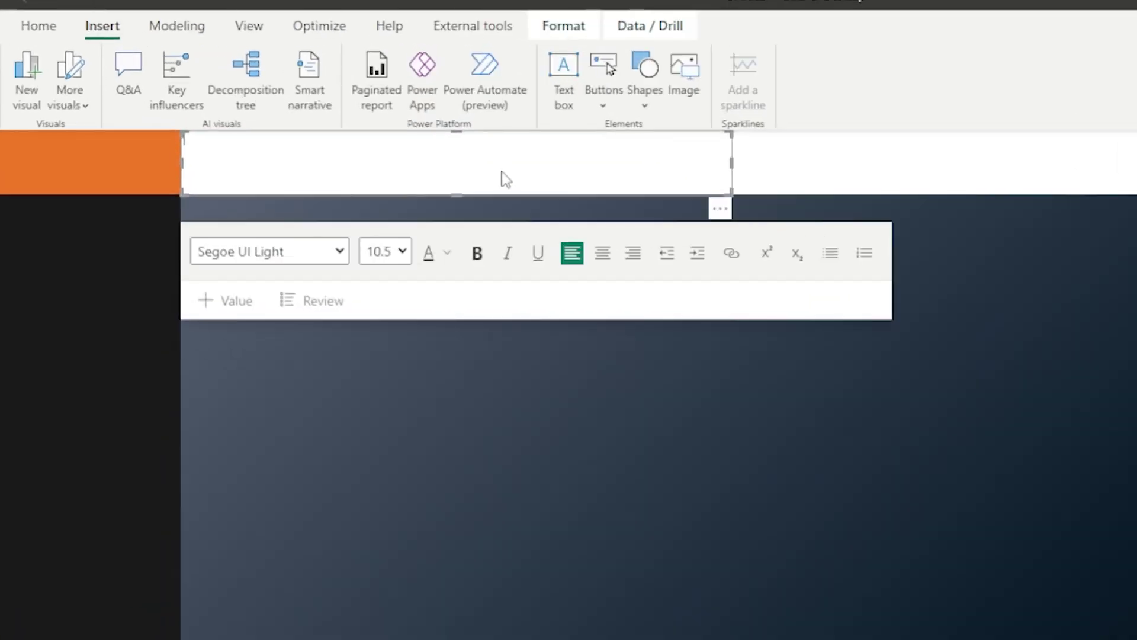
- Format the header text box with font size 28, bold and a dark grey theme font colour
click(401, 251)
click(379, 488)
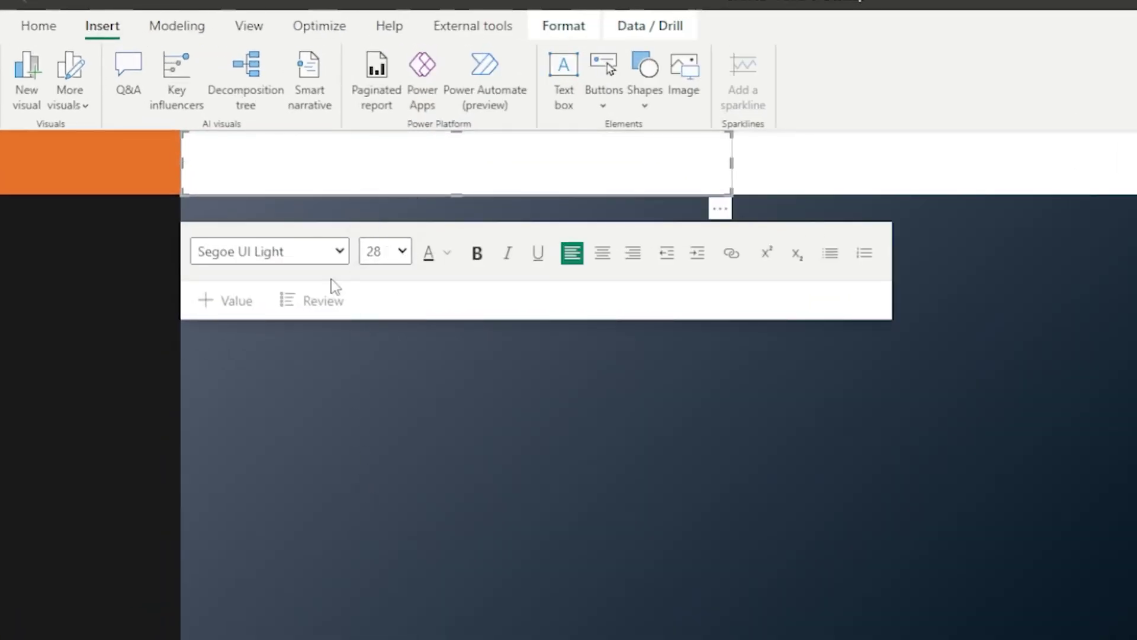
click(475, 254)
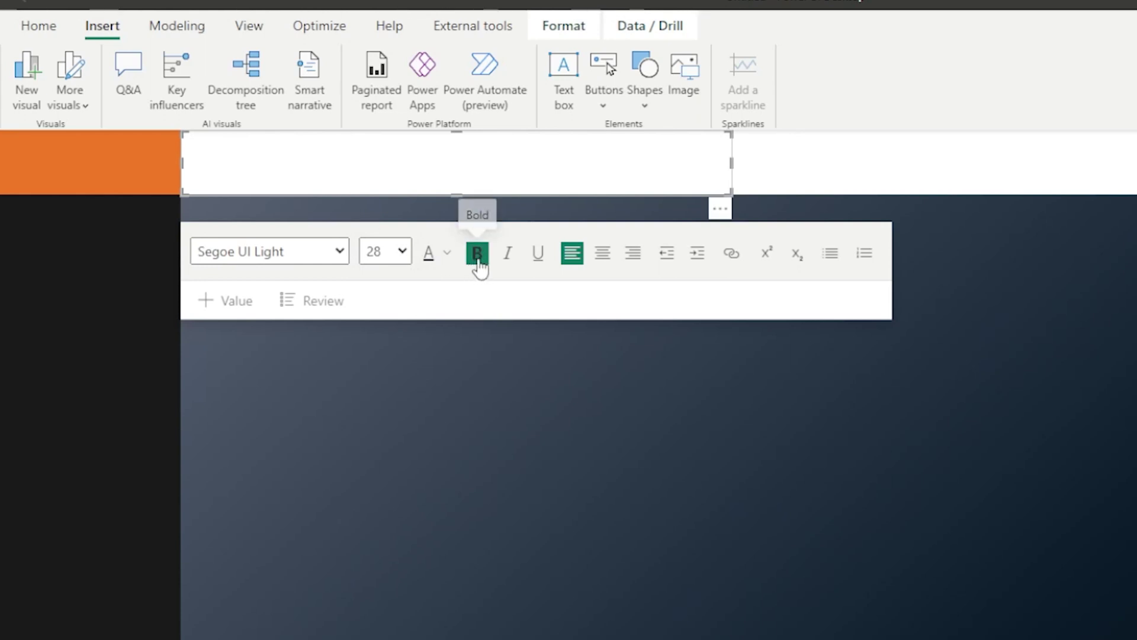
click(448, 256)
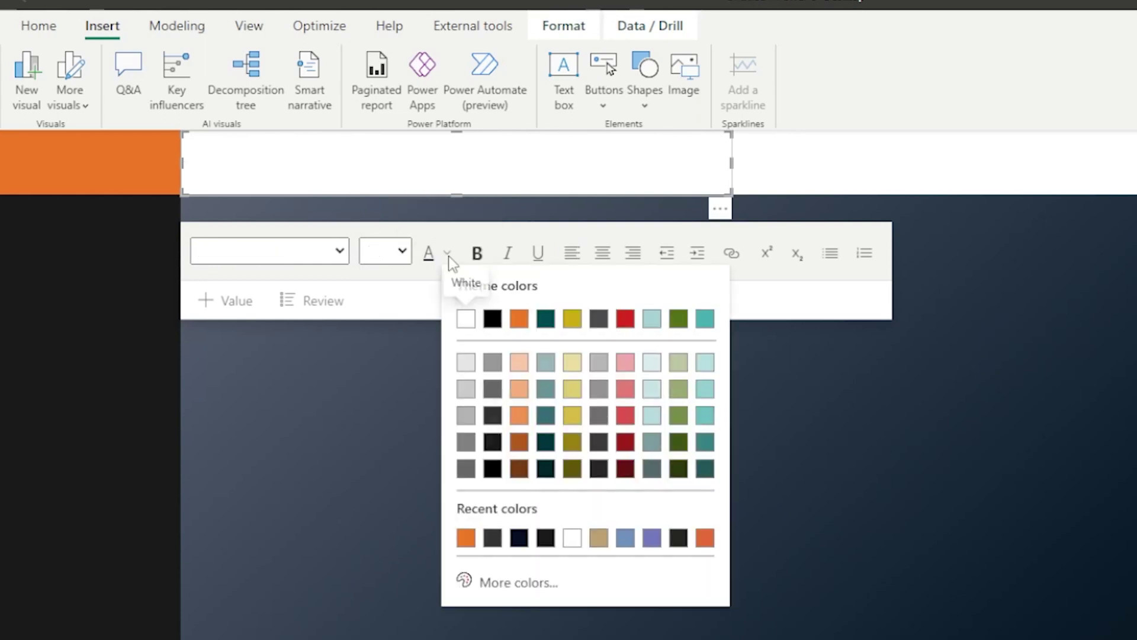
click(492, 417)
- Enter the title "Human Resources Report: Overview" in the header text box
click(292, 168)
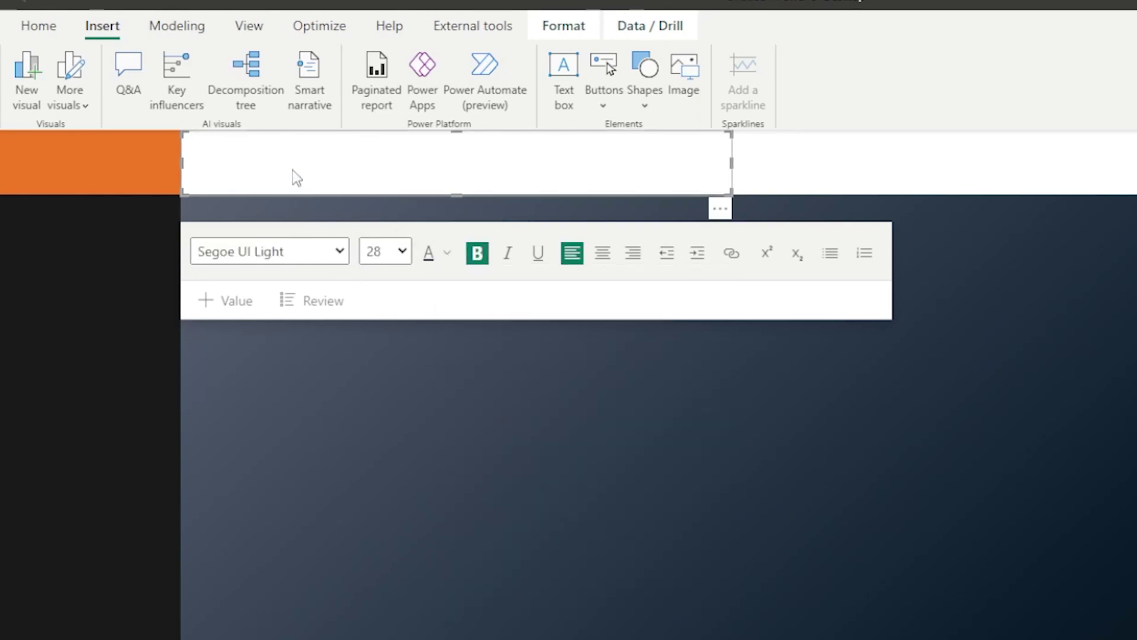
text(Human )
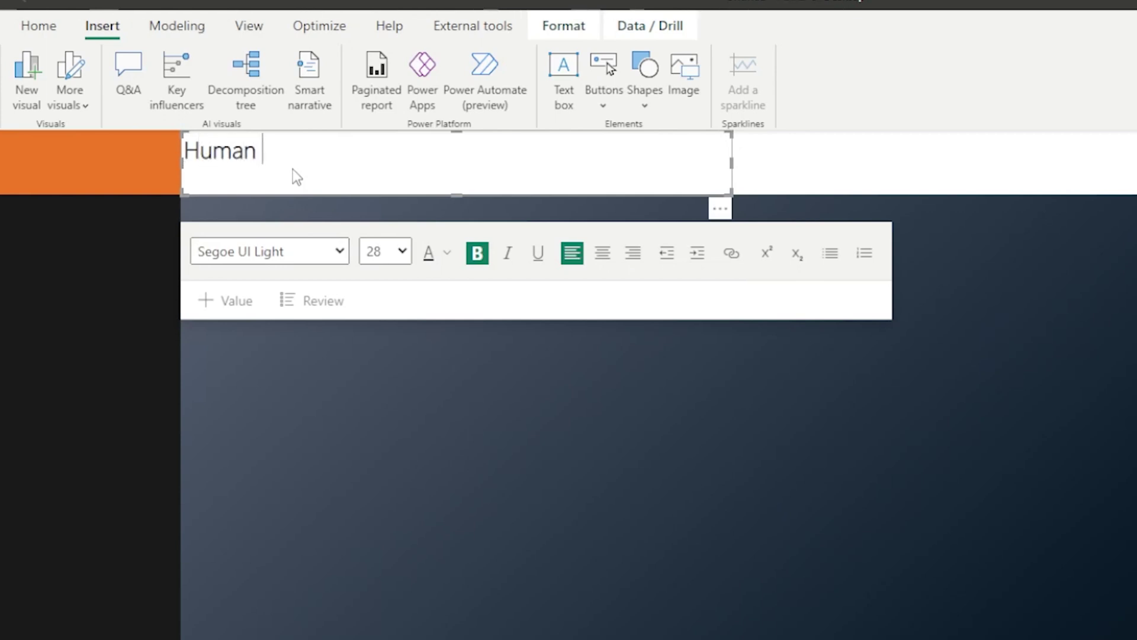
text(Resources Report)
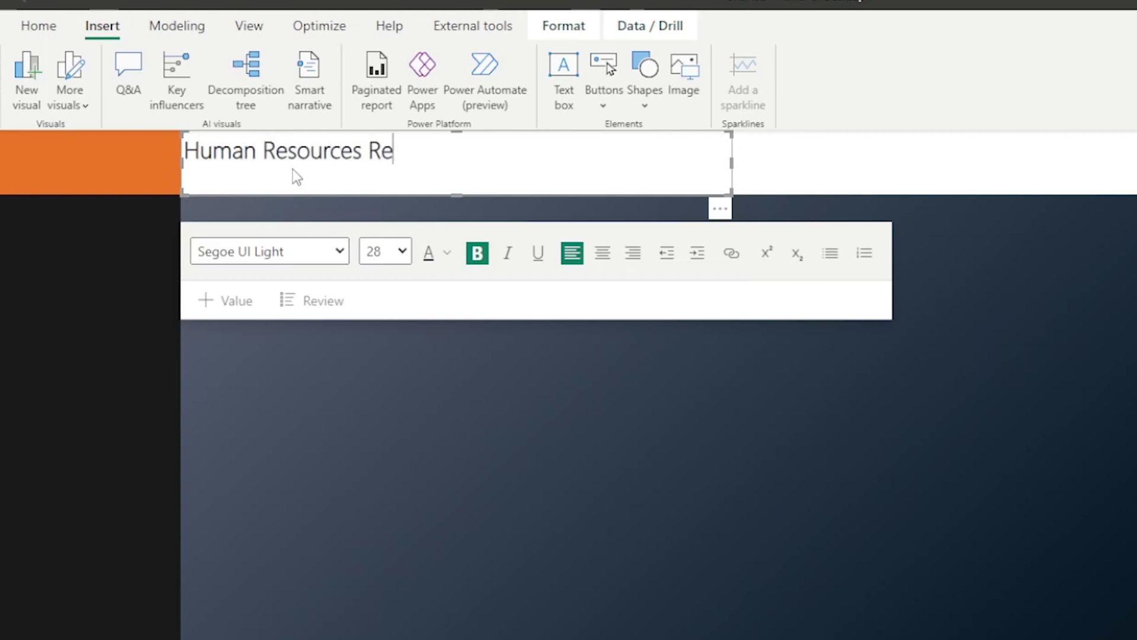
text(: Overview)
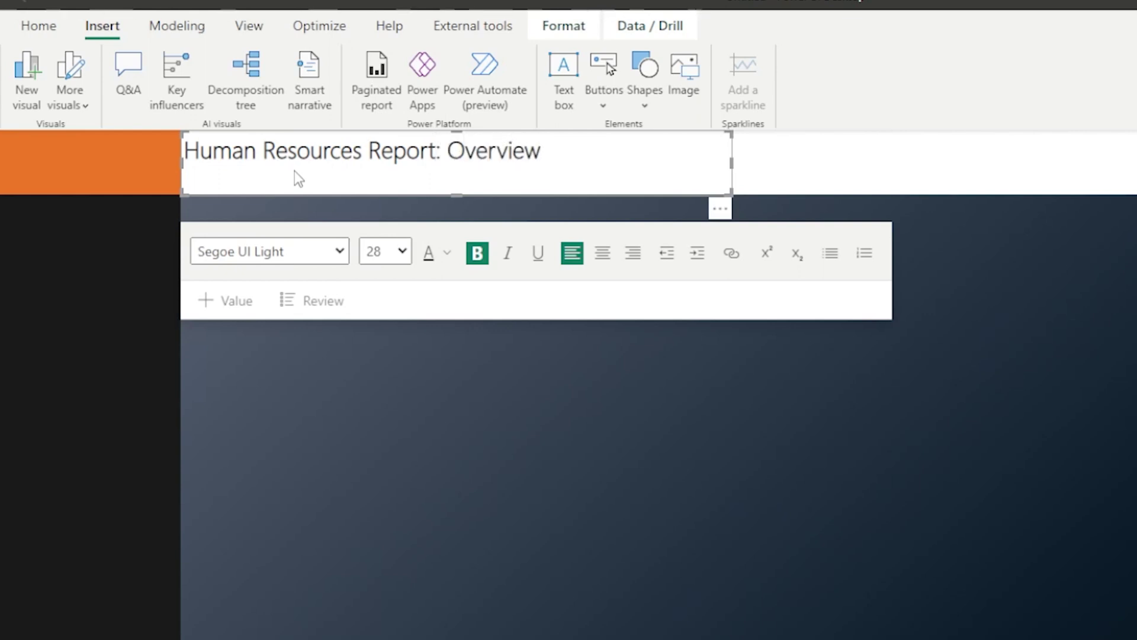
- Change the font of the word "Overview" in the title to Segoe (Bold)
drag(547, 152, 445, 153)
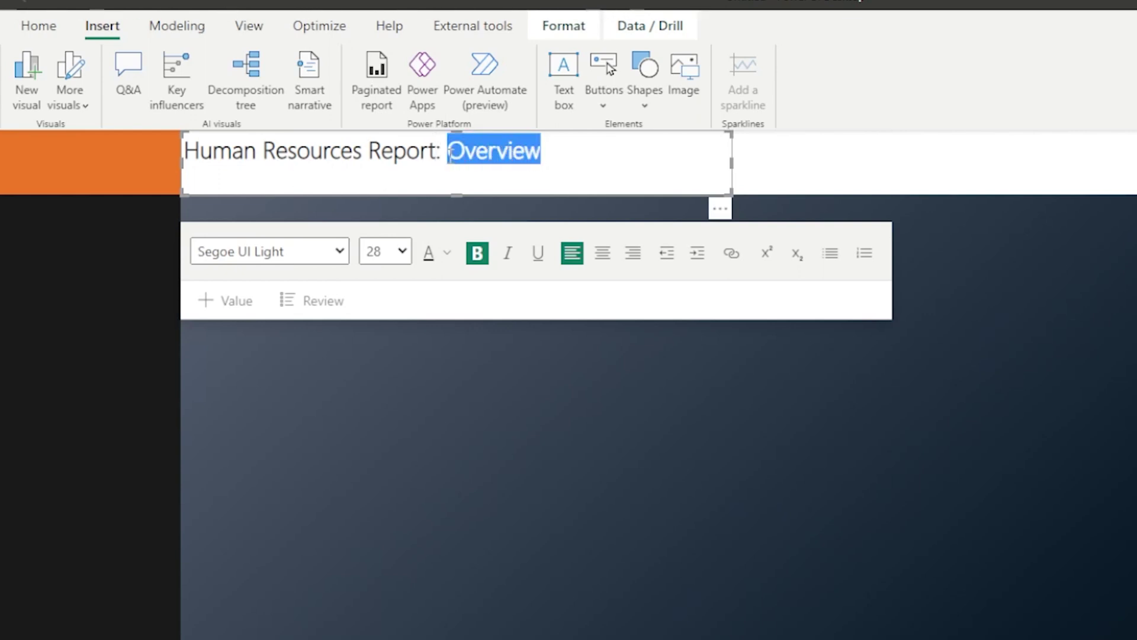
click(338, 253)
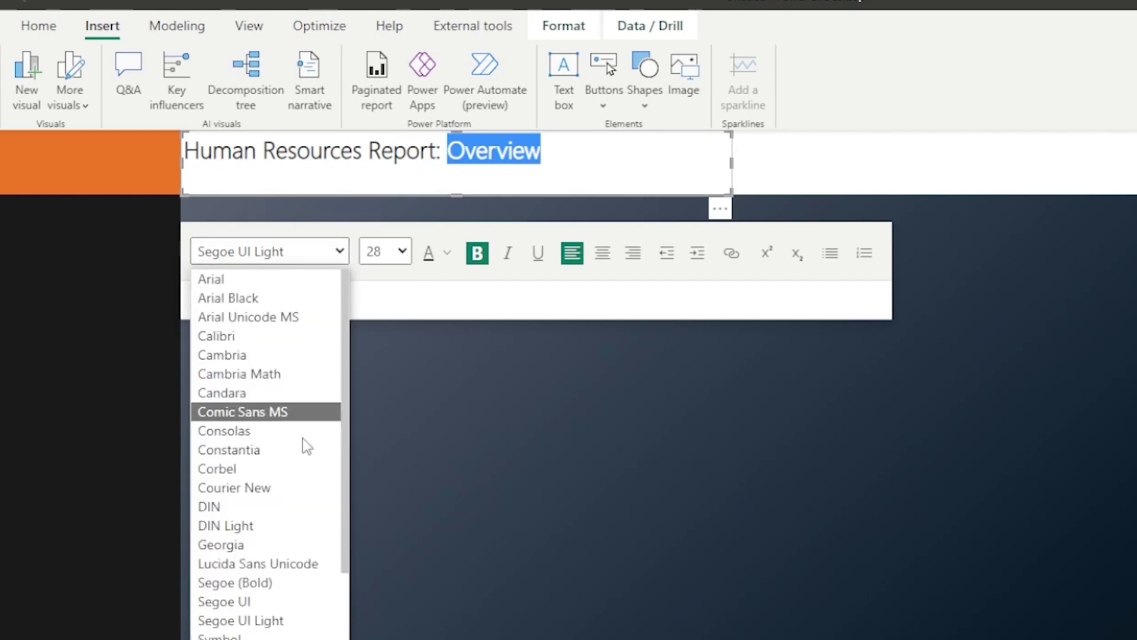
click(277, 579)
click(277, 574)
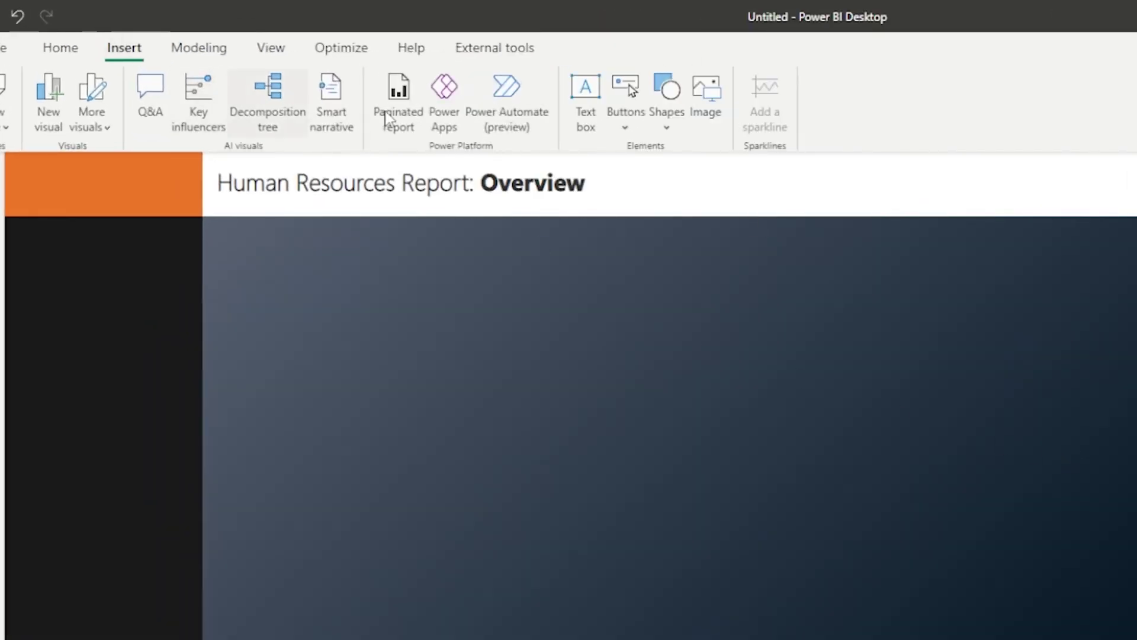
- Insert another rectangle, shrink it to less than half the content area and place it just below the title, beside the sidebar
click(665, 127)
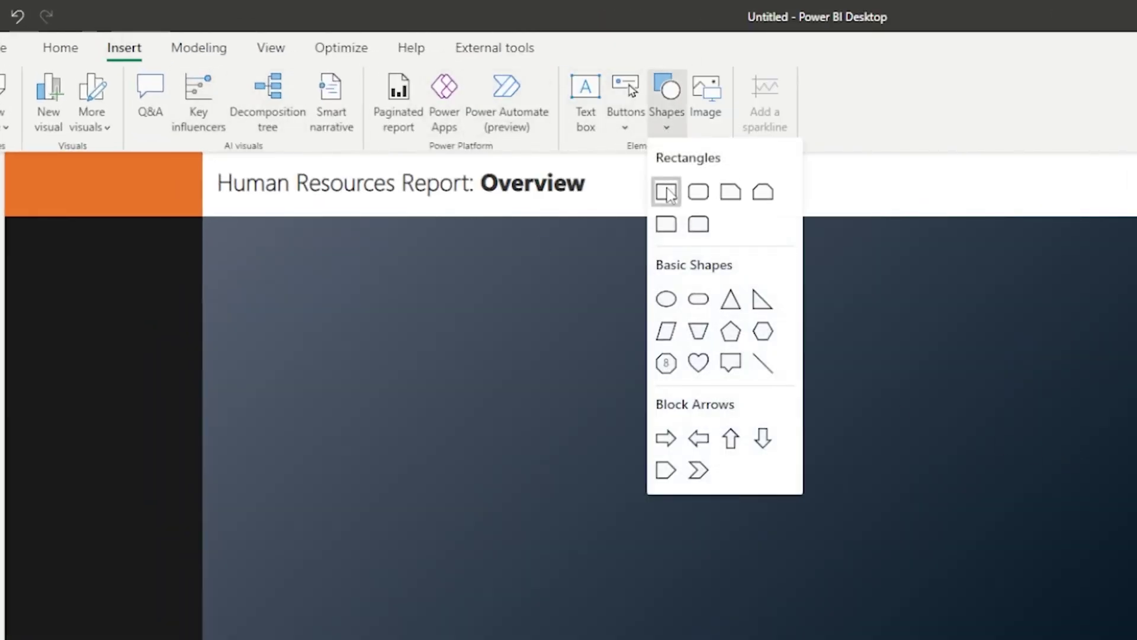
click(664, 191)
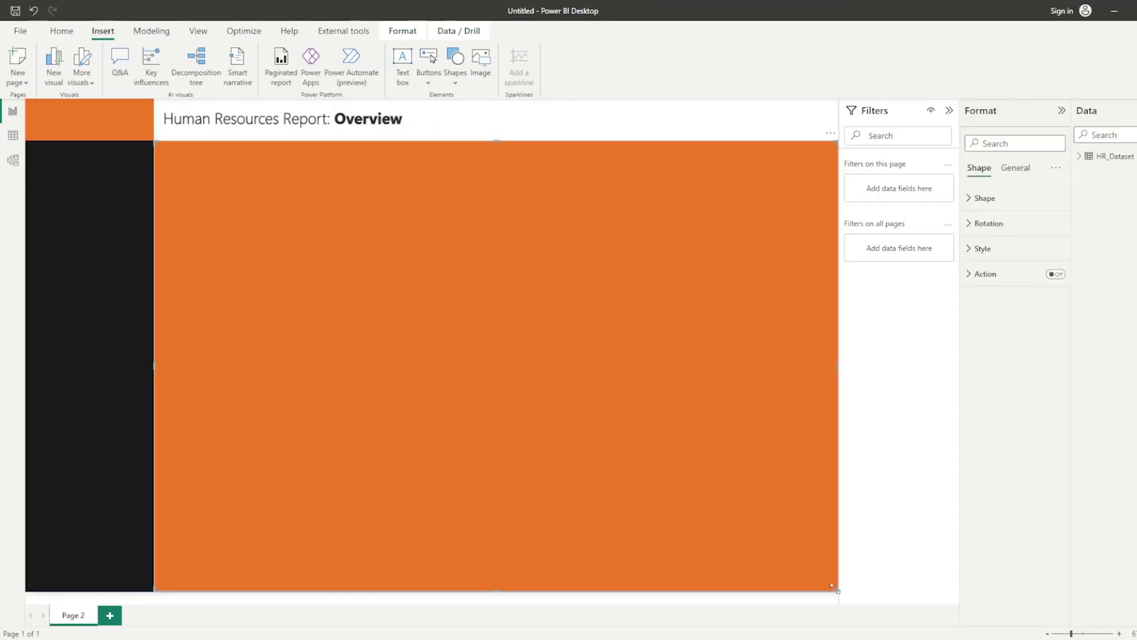
drag(832, 587, 504, 353)
drag(414, 248, 421, 280)
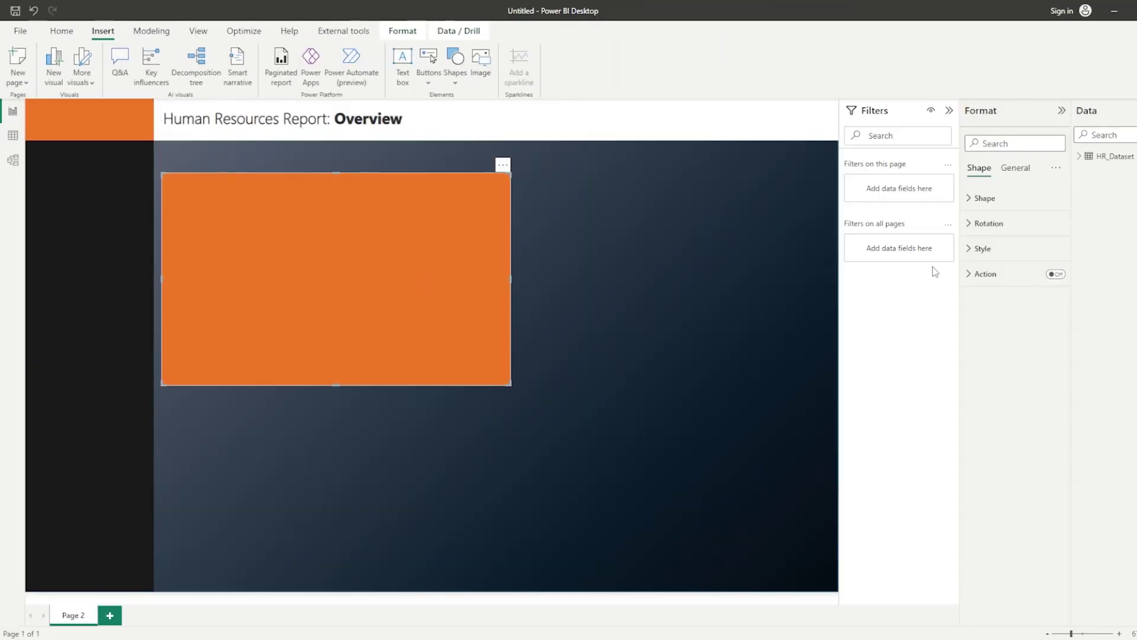
- Fill the new content rectangle with white and set its fill transparency to 89%
click(982, 248)
click(987, 309)
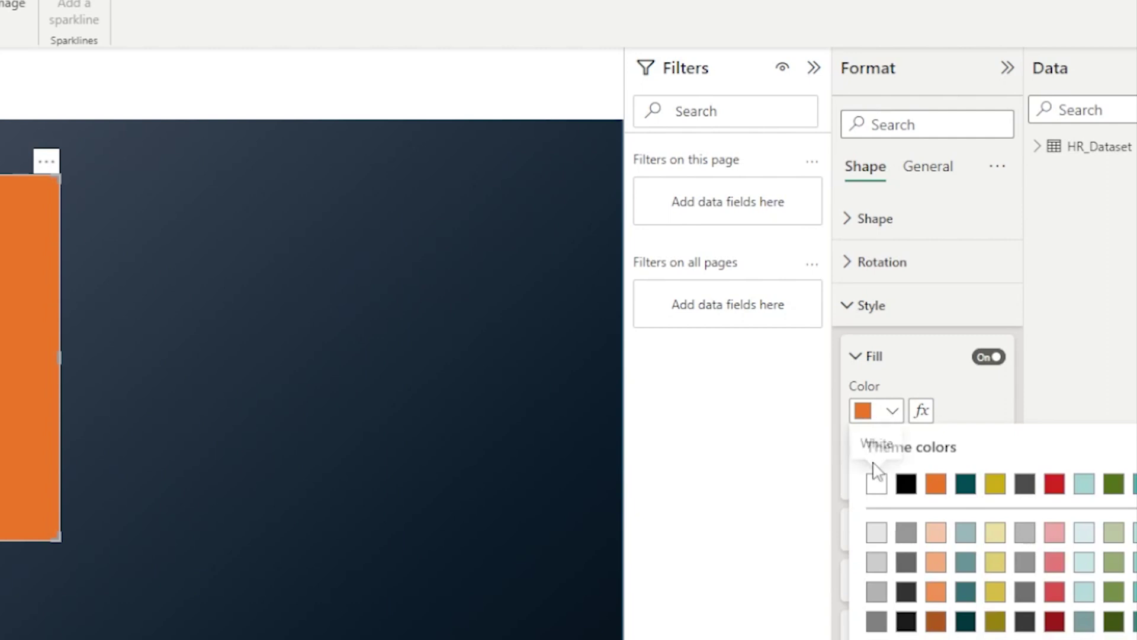
click(876, 481)
text(89)
key(Return)
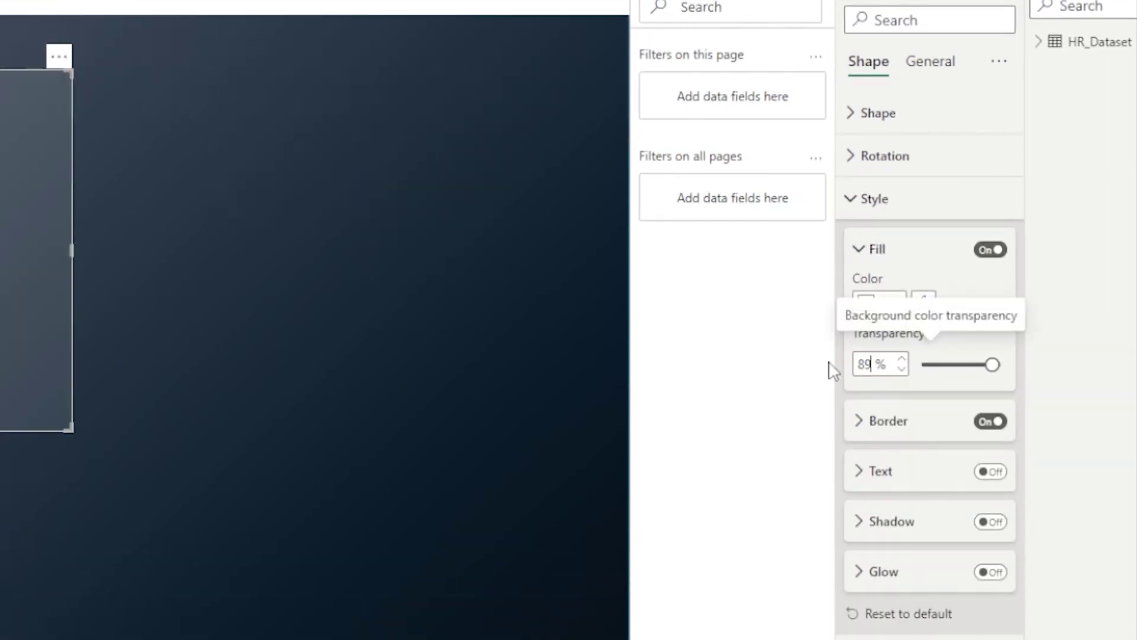
click(367, 327)
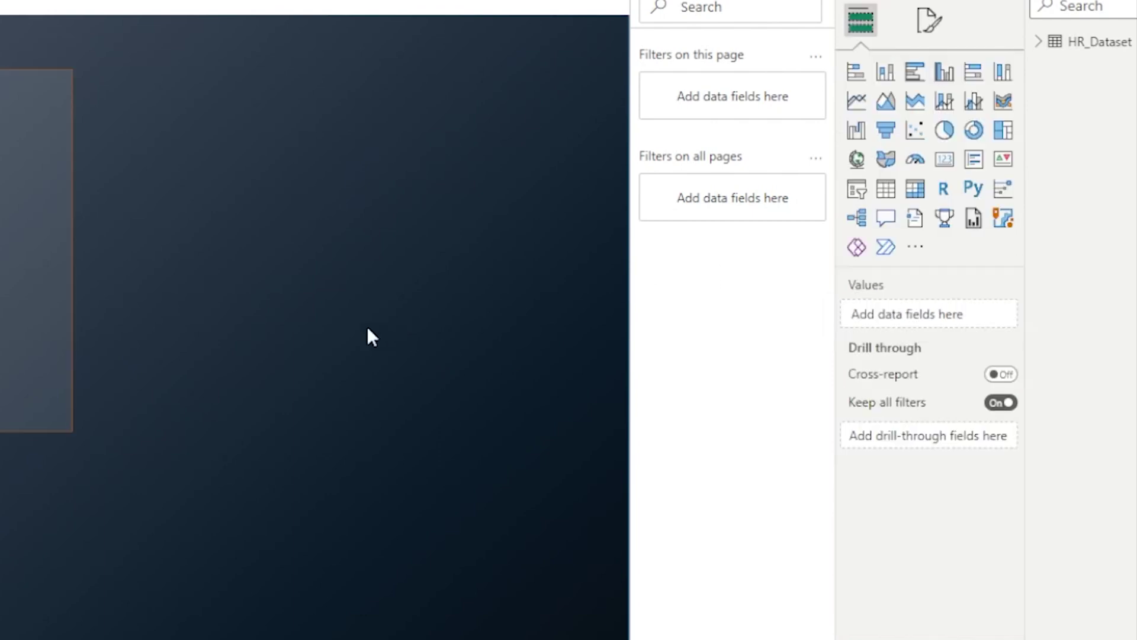
click(52, 297)
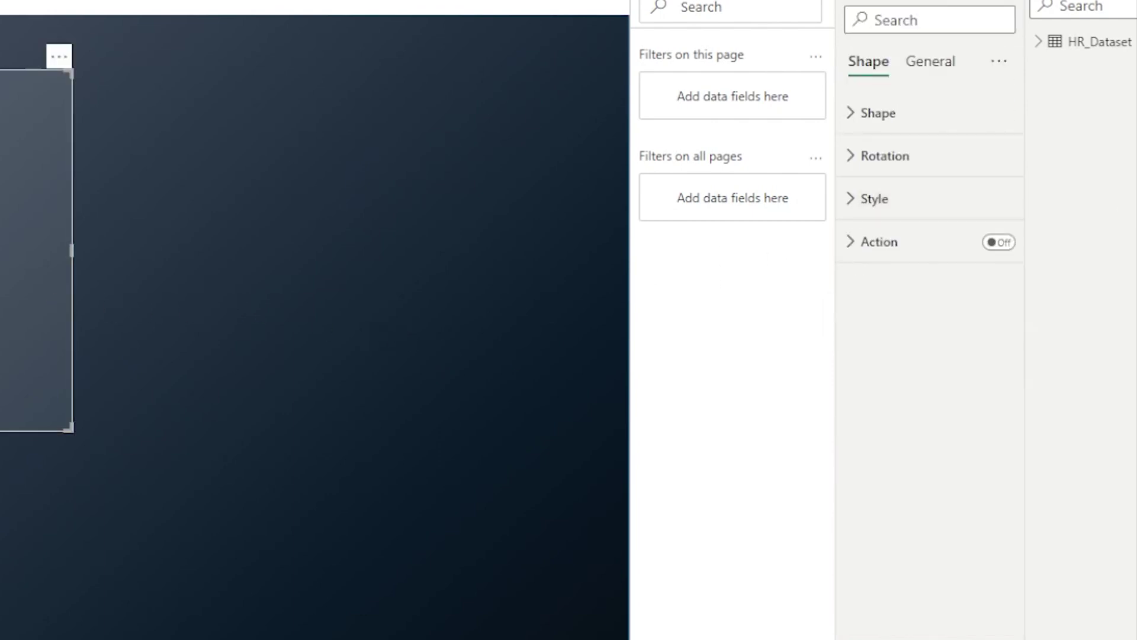
click(386, 328)
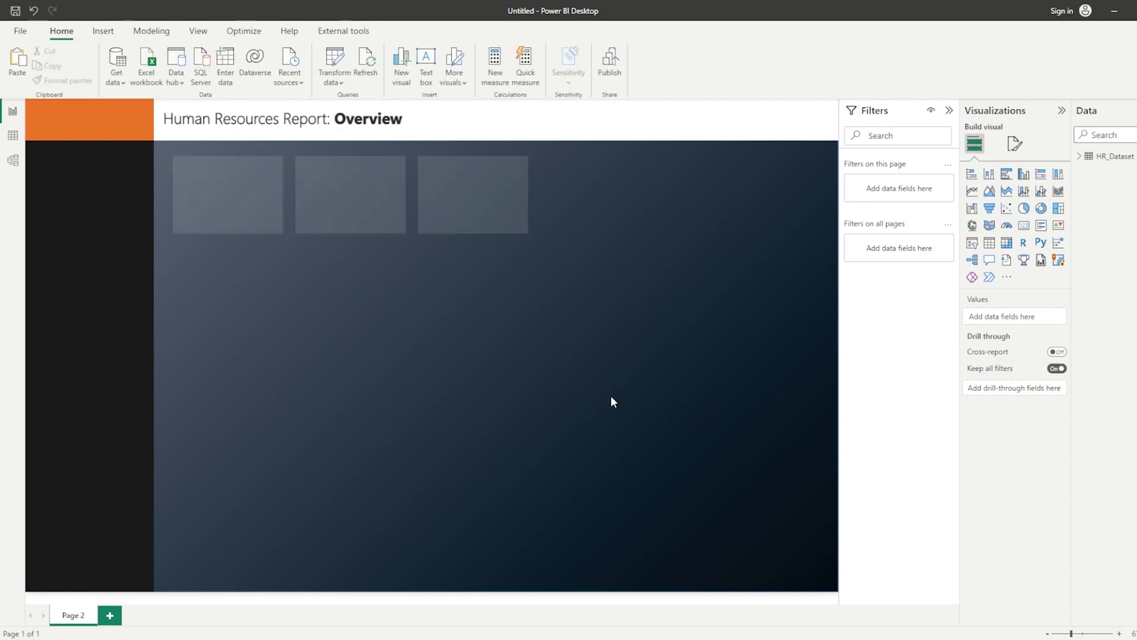
- Insert a rectangle with rounded top corners, flatten it to a thin bar and place it along the first card's upper edge
click(104, 31)
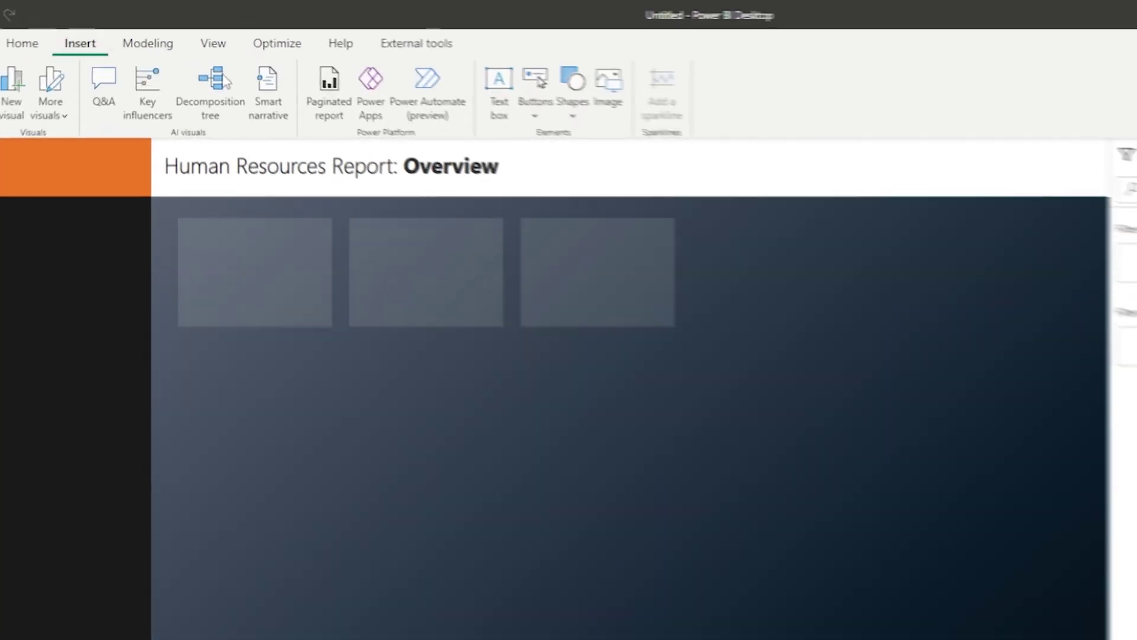
click(572, 114)
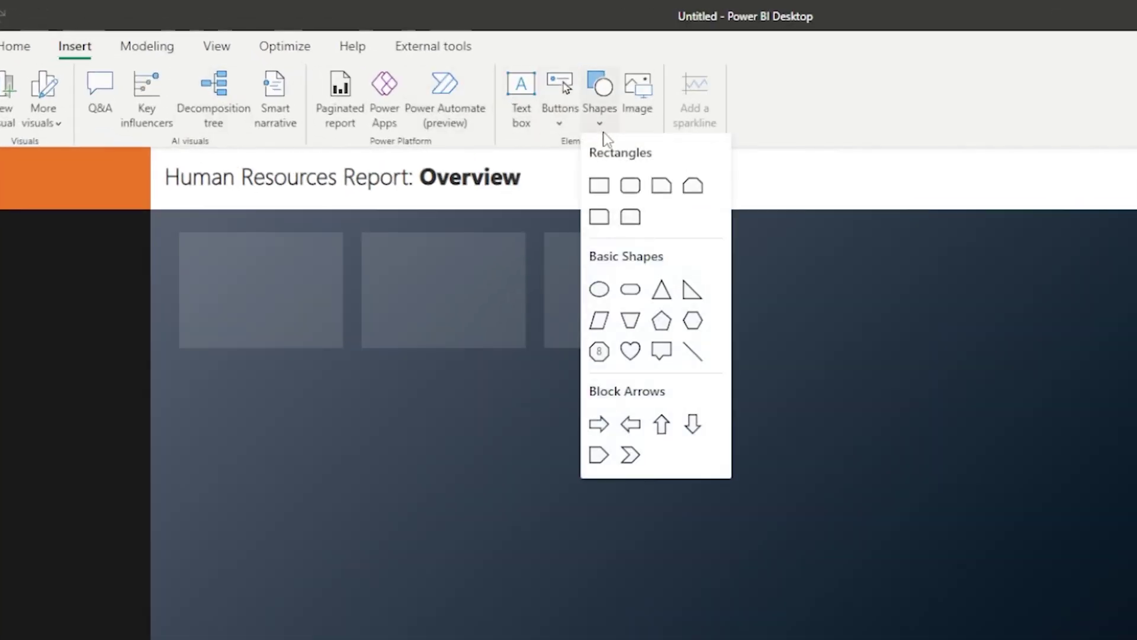
click(630, 216)
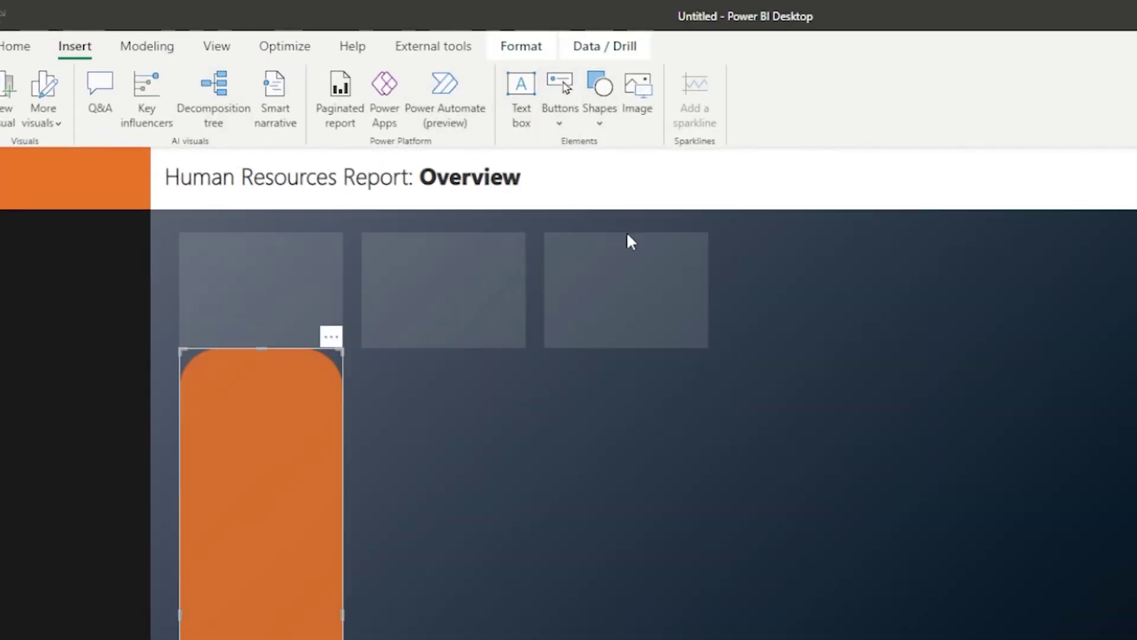
drag(265, 348, 252, 639)
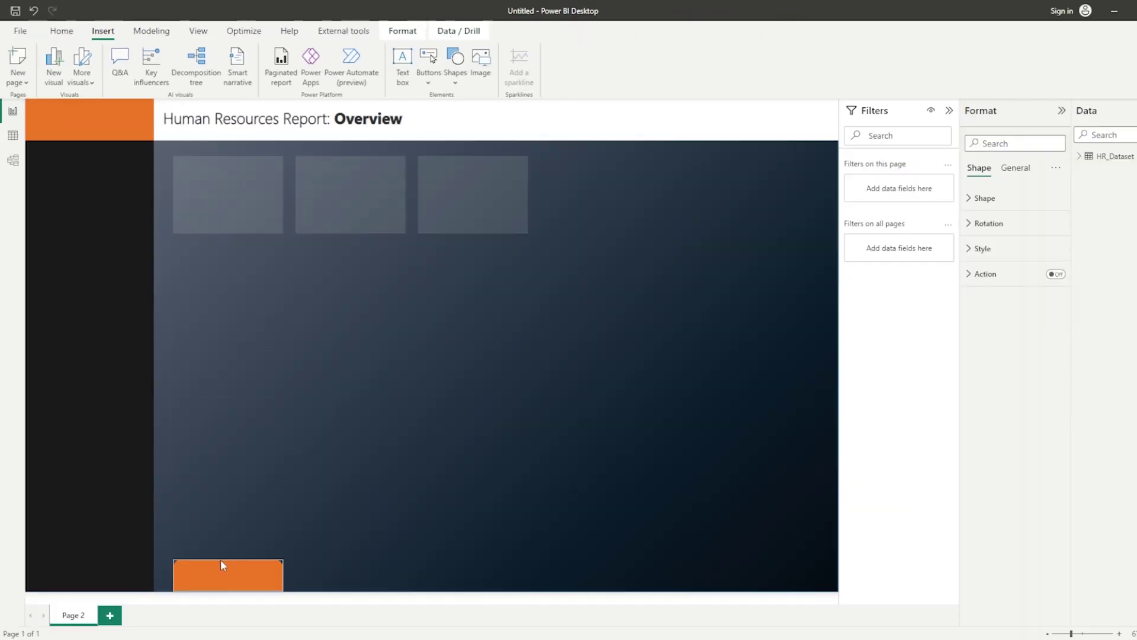
drag(221, 570, 229, 170)
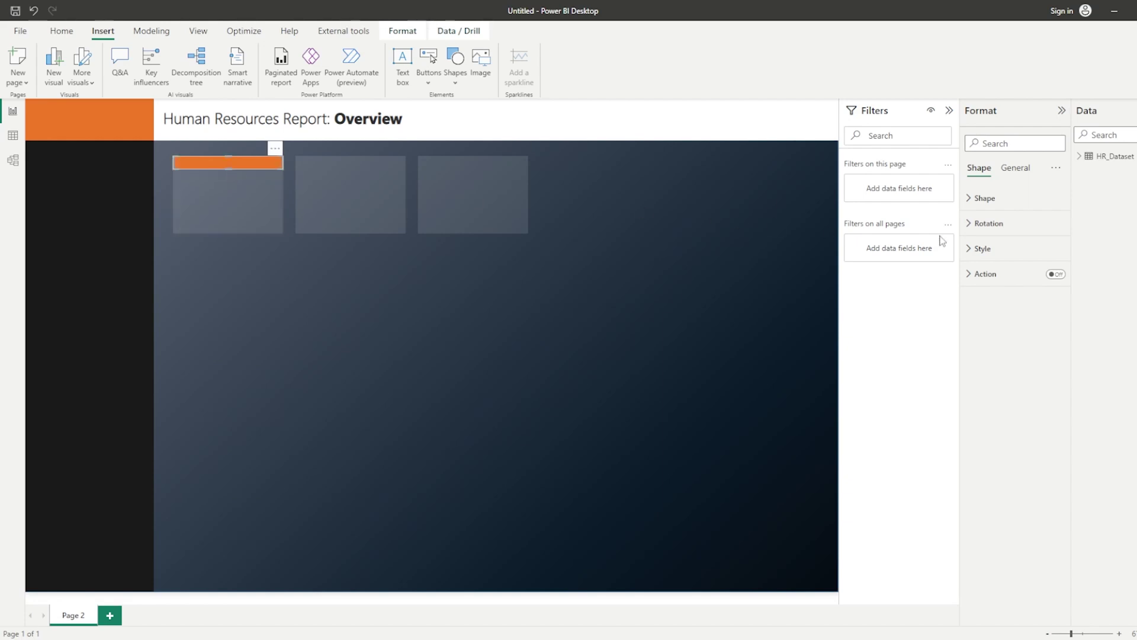
- Set the thin bar's fill to the custom light blue #84ADCE
click(974, 248)
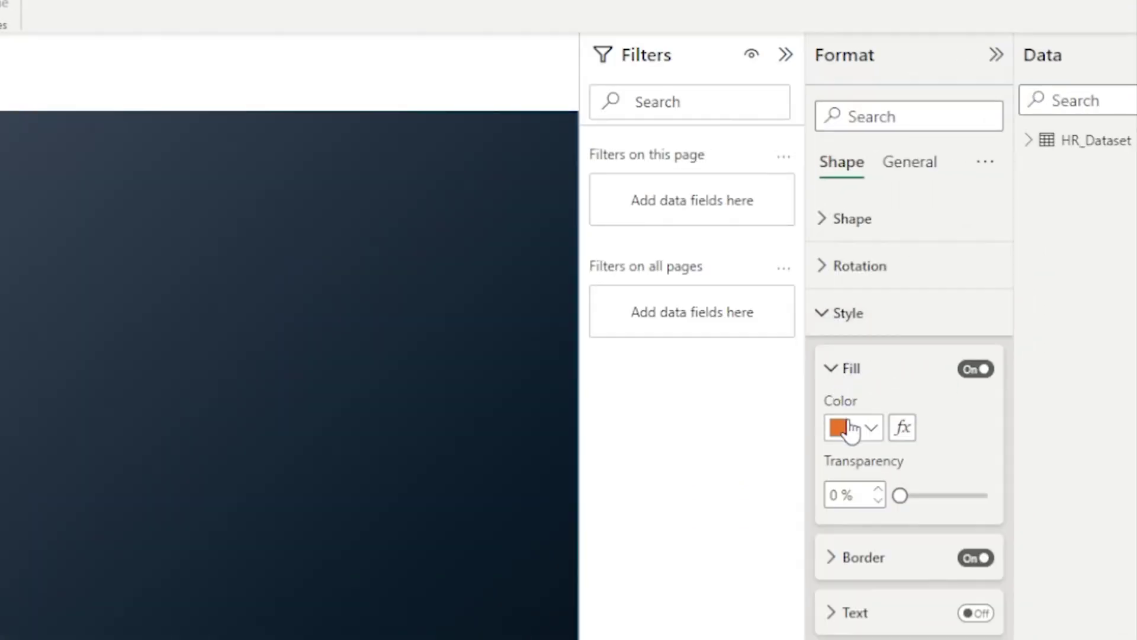
click(850, 426)
click(934, 632)
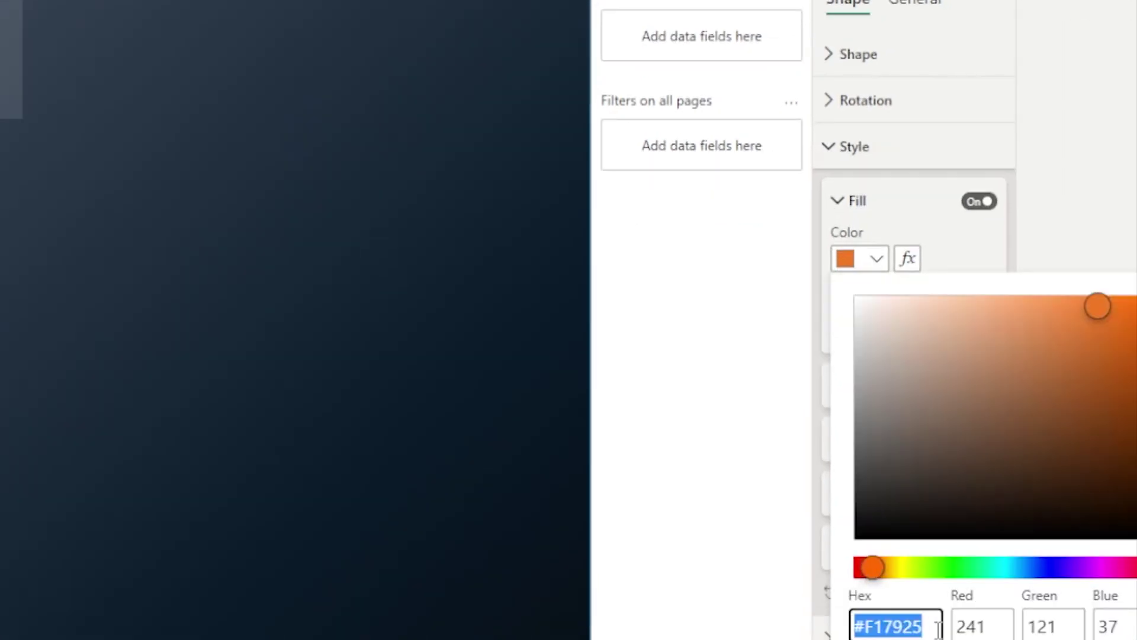
drag(1022, 567, 1023, 567)
click(954, 339)
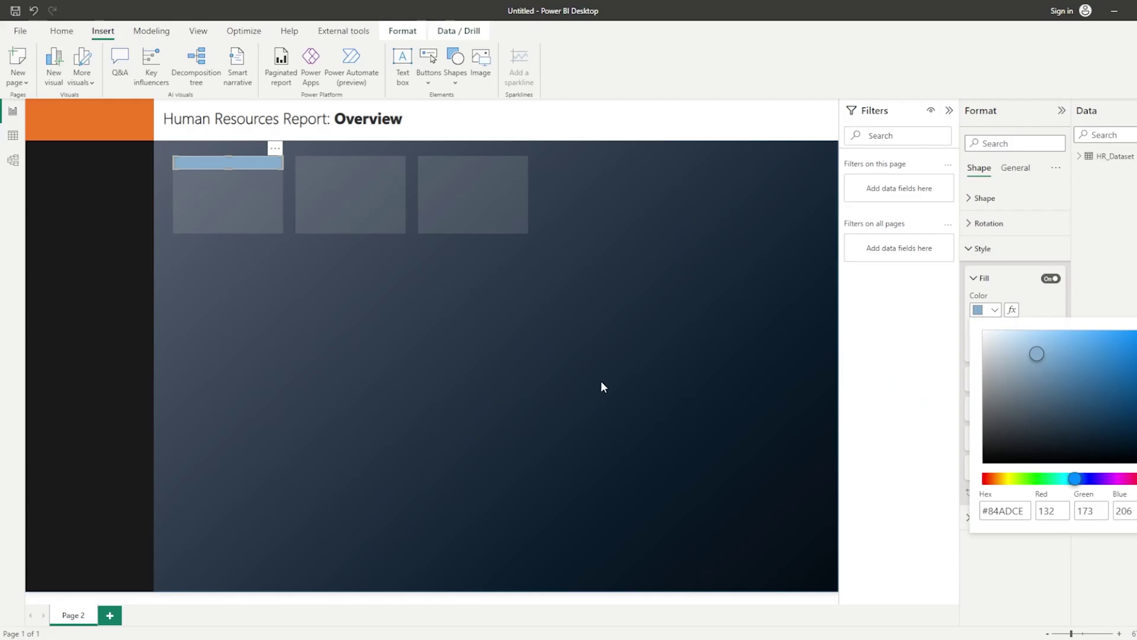
click(462, 354)
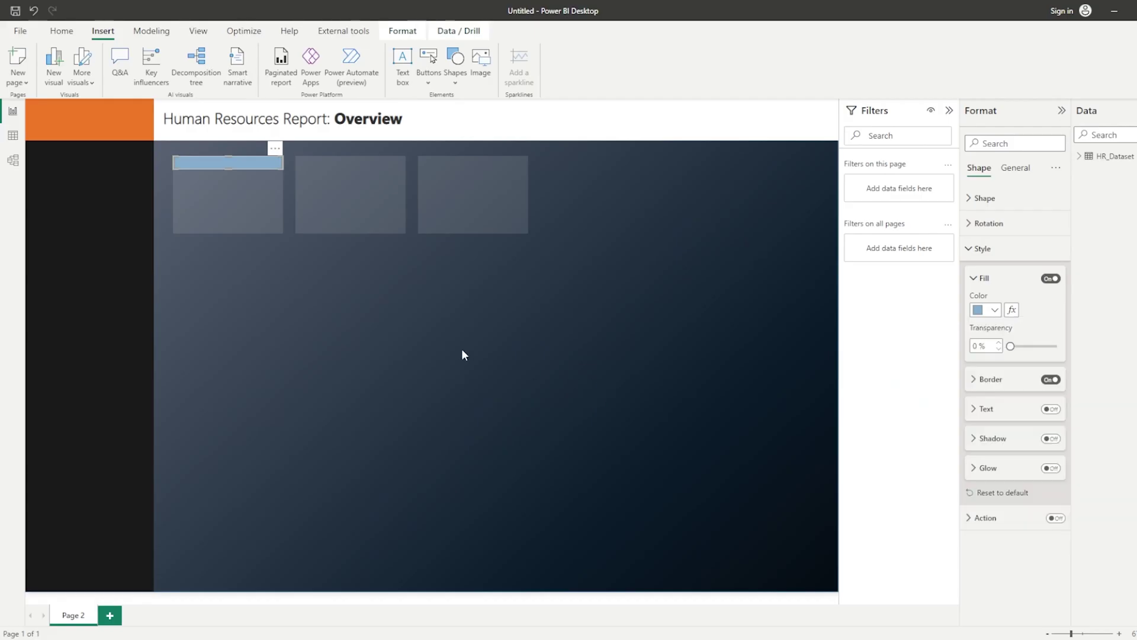
click(462, 354)
click(239, 166)
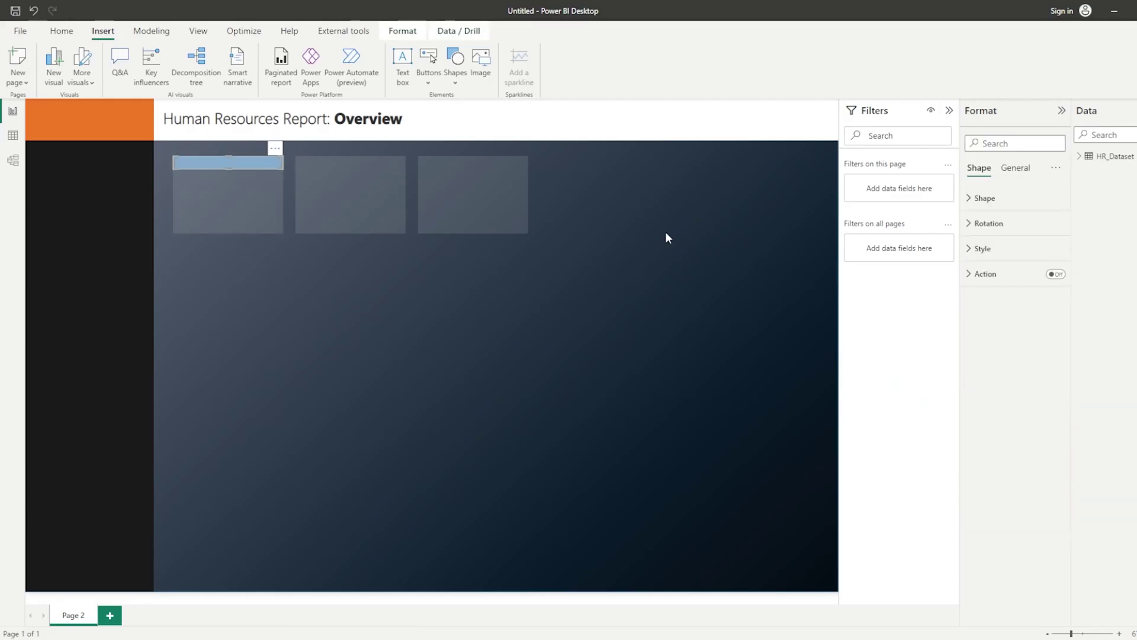
click(979, 259)
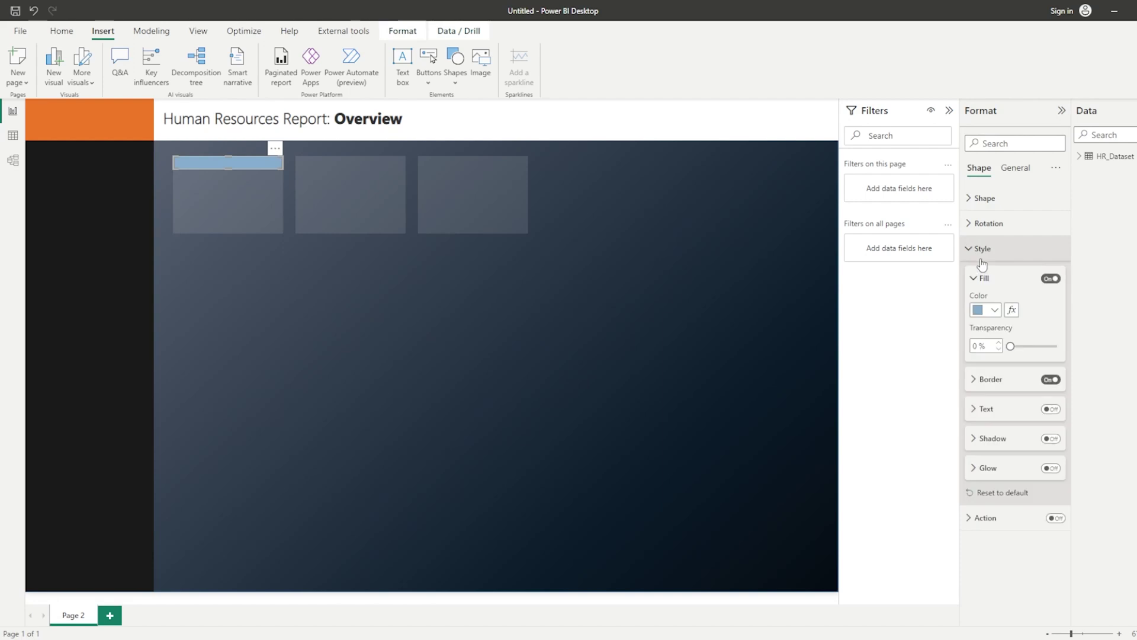
click(645, 386)
- Duplicate the light blue bar onto the second card's upper edge and recolour the copy purple
click(229, 162)
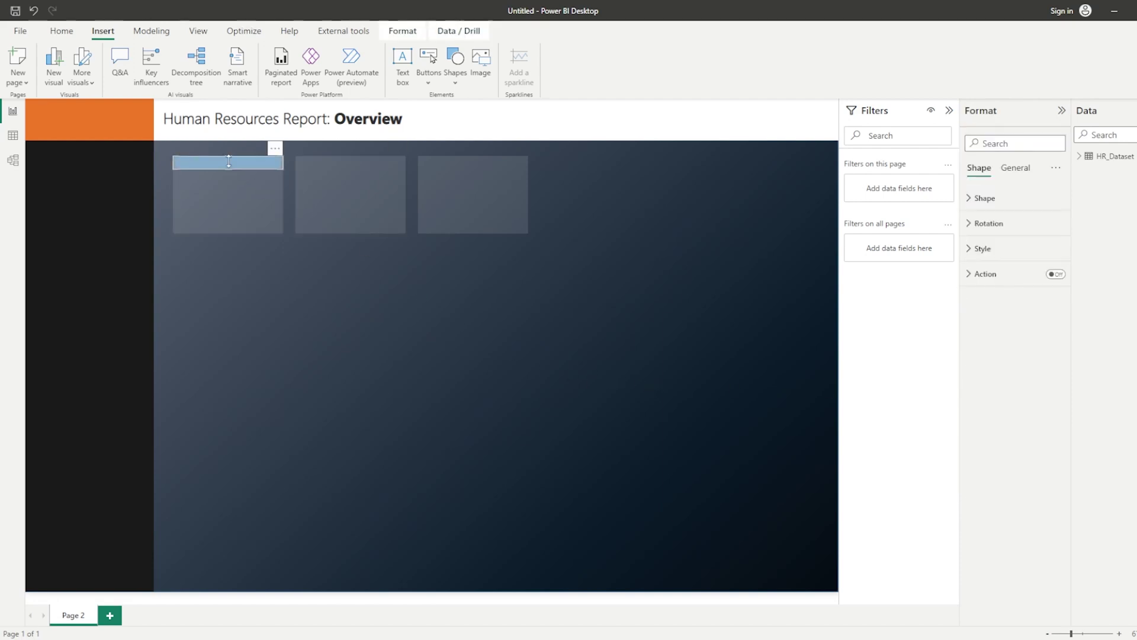
drag(228, 161, 359, 161)
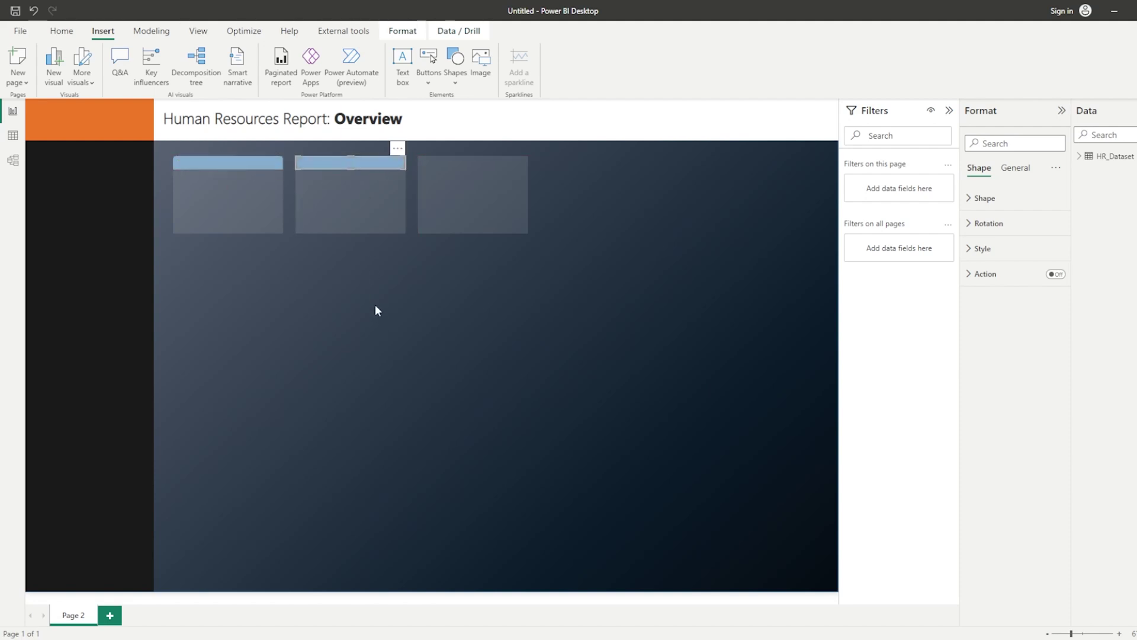
click(982, 249)
click(988, 308)
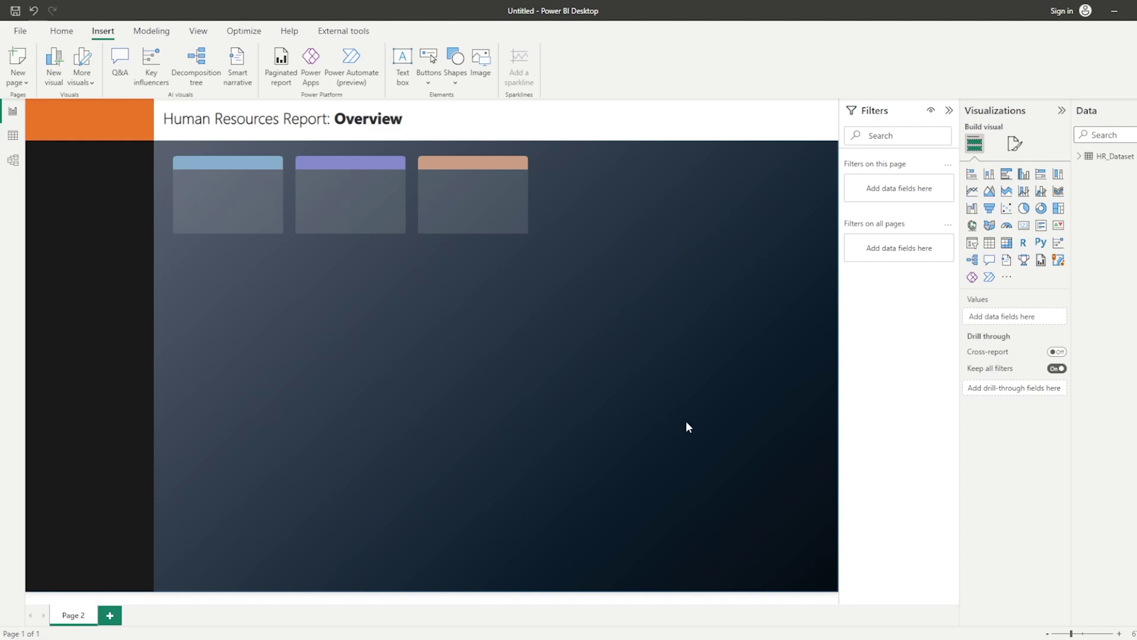
- Insert a text box, shrink it to about the card's width and place it on the first card below the blue bar
click(402, 65)
drag(233, 239, 279, 170)
click(223, 203)
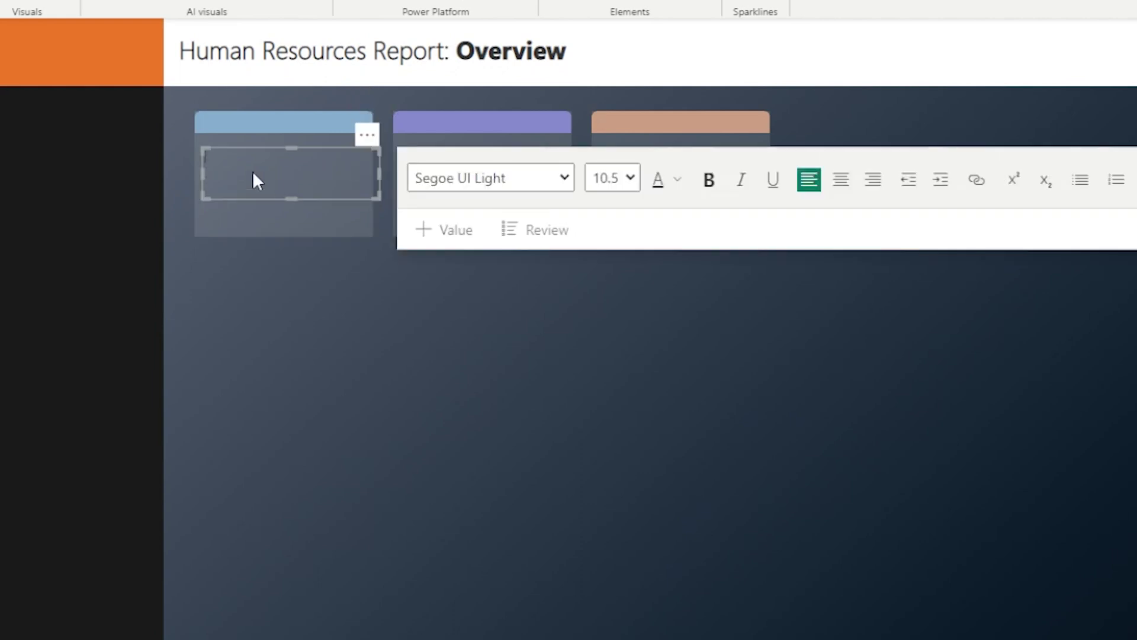
- Set the text box to font size 14 and a light grey theme colour, and enter the letter-spaced label "ALL TIME EMPLOYEES"
click(627, 176)
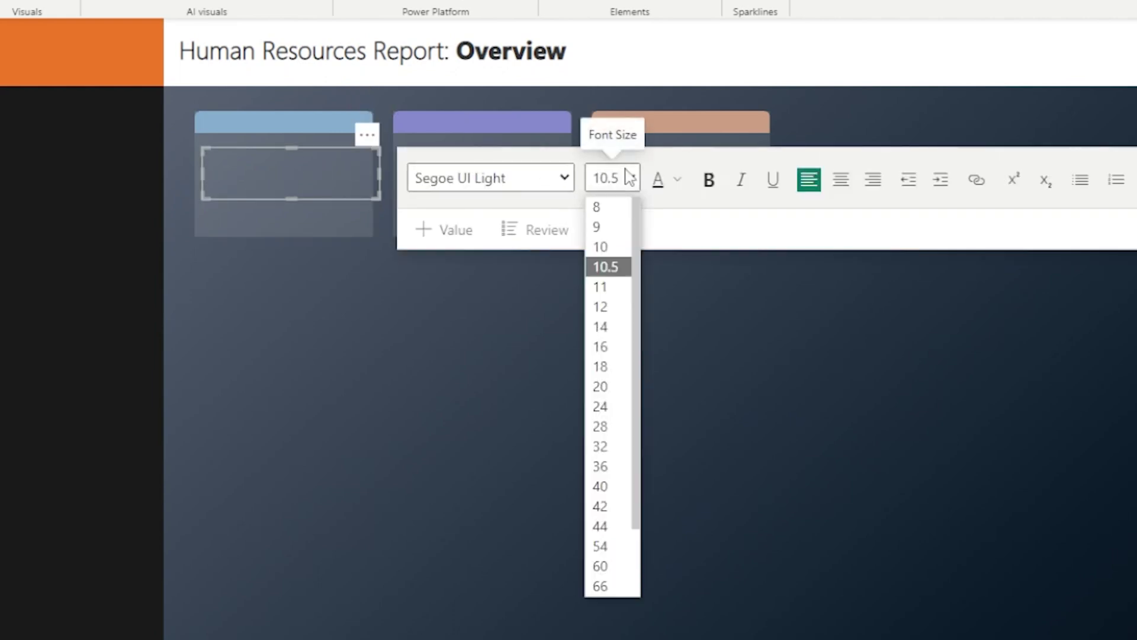
click(619, 327)
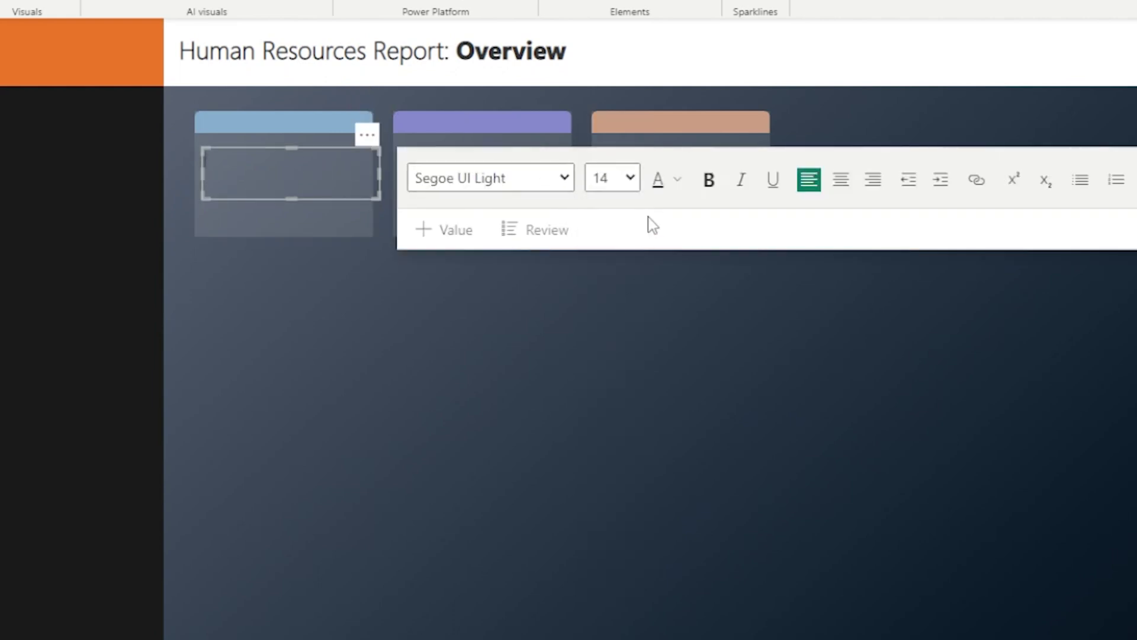
click(678, 183)
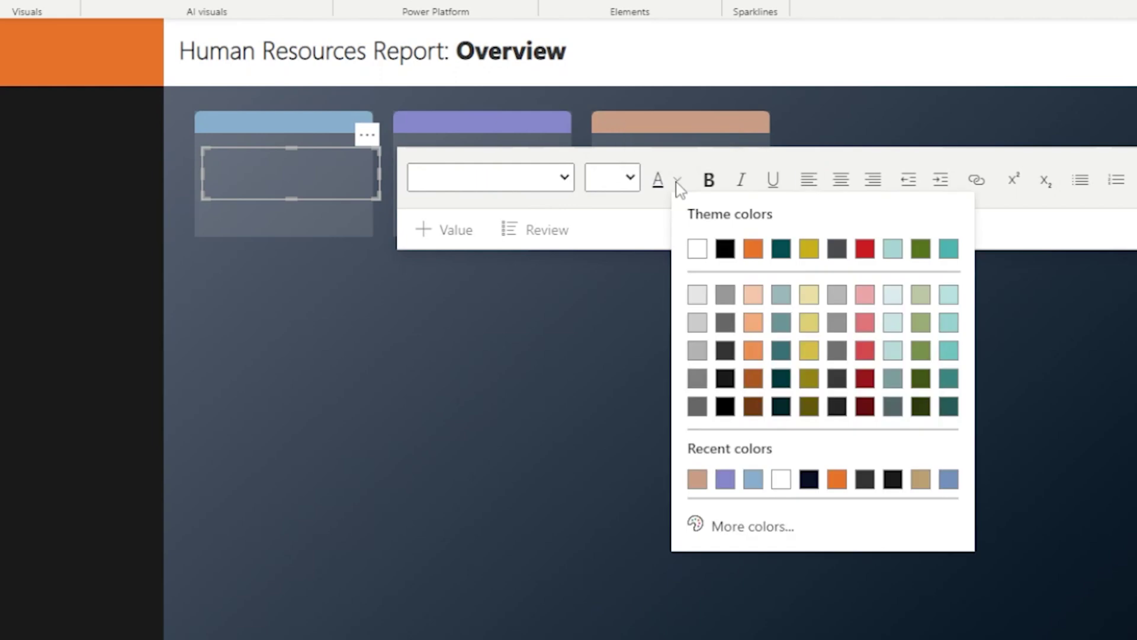
click(697, 351)
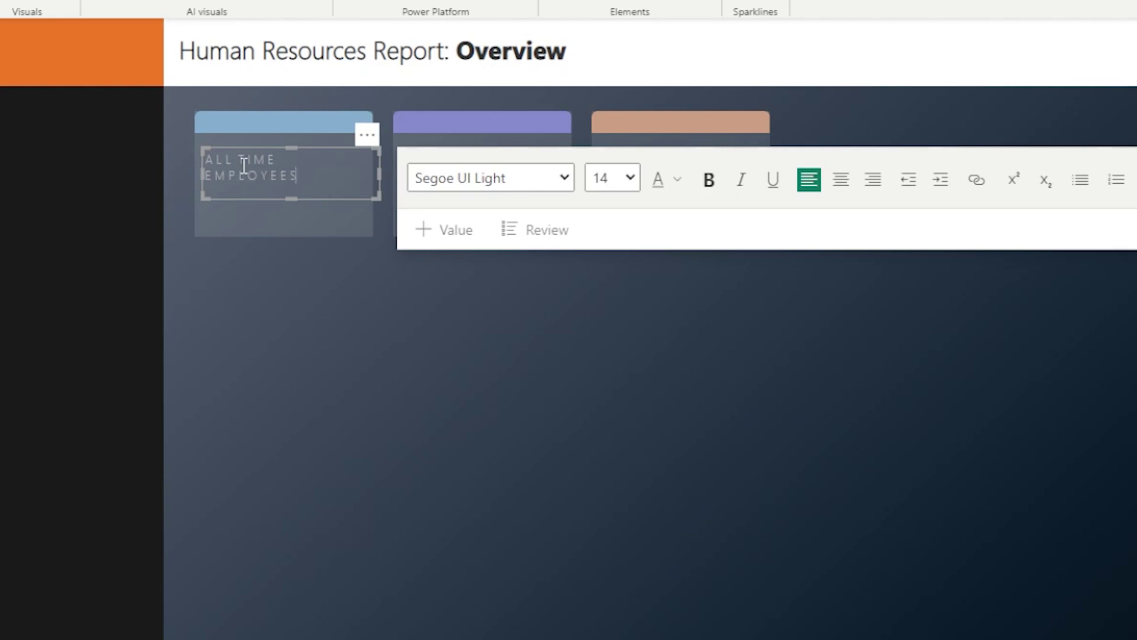
click(318, 221)
click(325, 151)
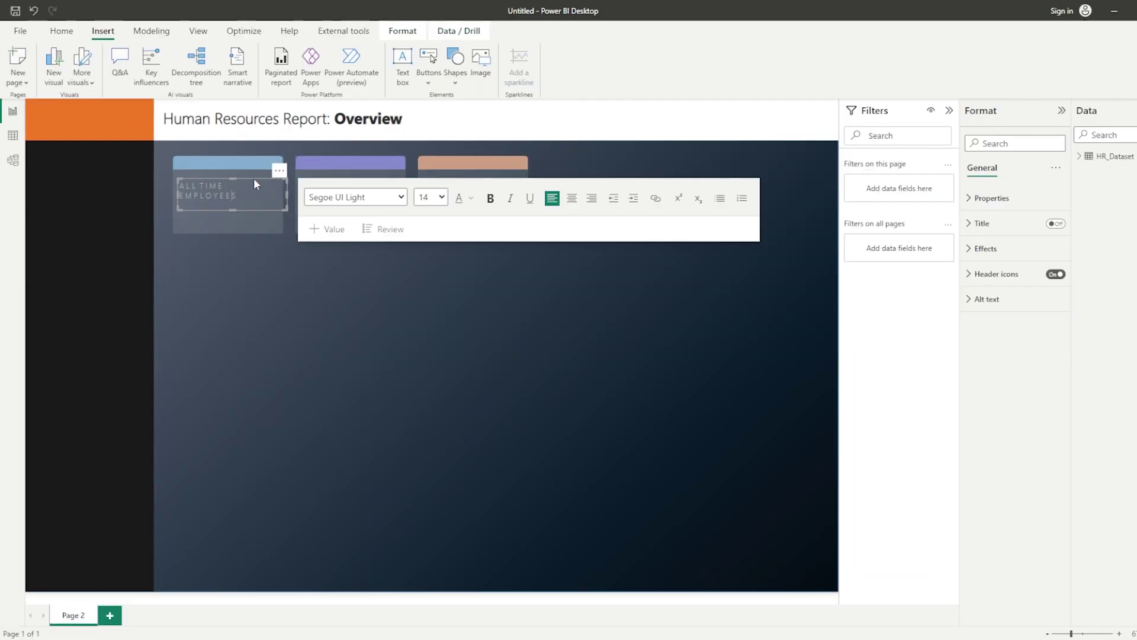
- Enlarge the "ALL TIME EMPLOYEES" label to font size 16 and adjust its text box's position within the first card
drag(282, 172, 286, 179)
click(256, 194)
key(ctrl+a)
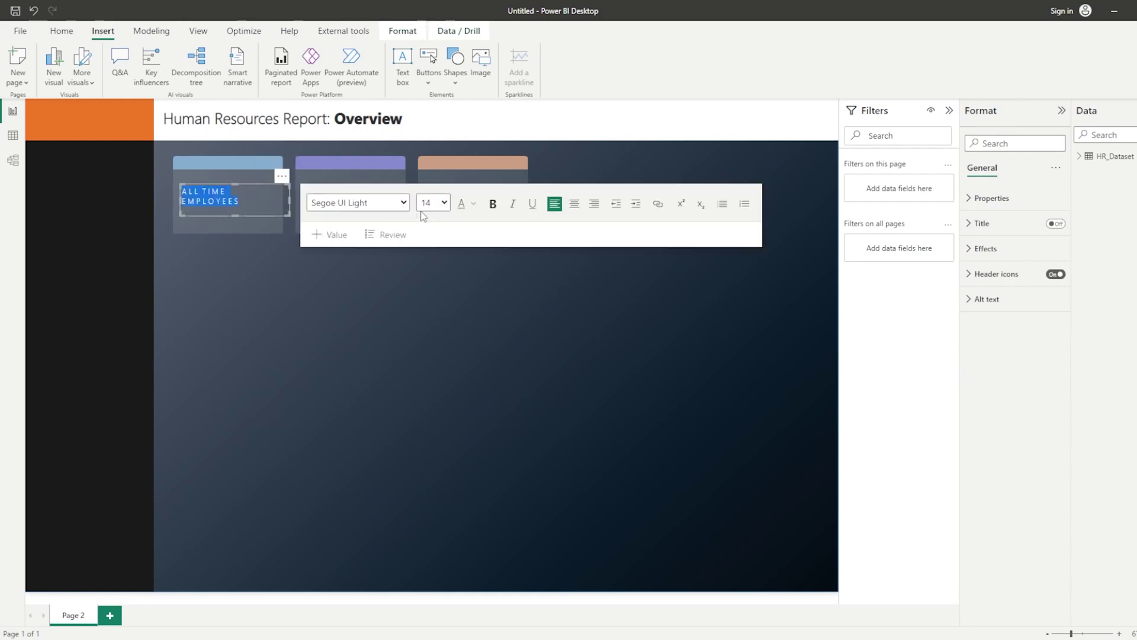
click(433, 203)
click(431, 309)
drag(283, 179, 259, 172)
click(283, 174)
click(261, 251)
- Copy the label text box onto the second card and change its wording to "ACTIVE EMPLOYEES"
click(252, 211)
key(ctrl+c)
key(ctrl+v)
drag(251, 212, 374, 201)
click(358, 184)
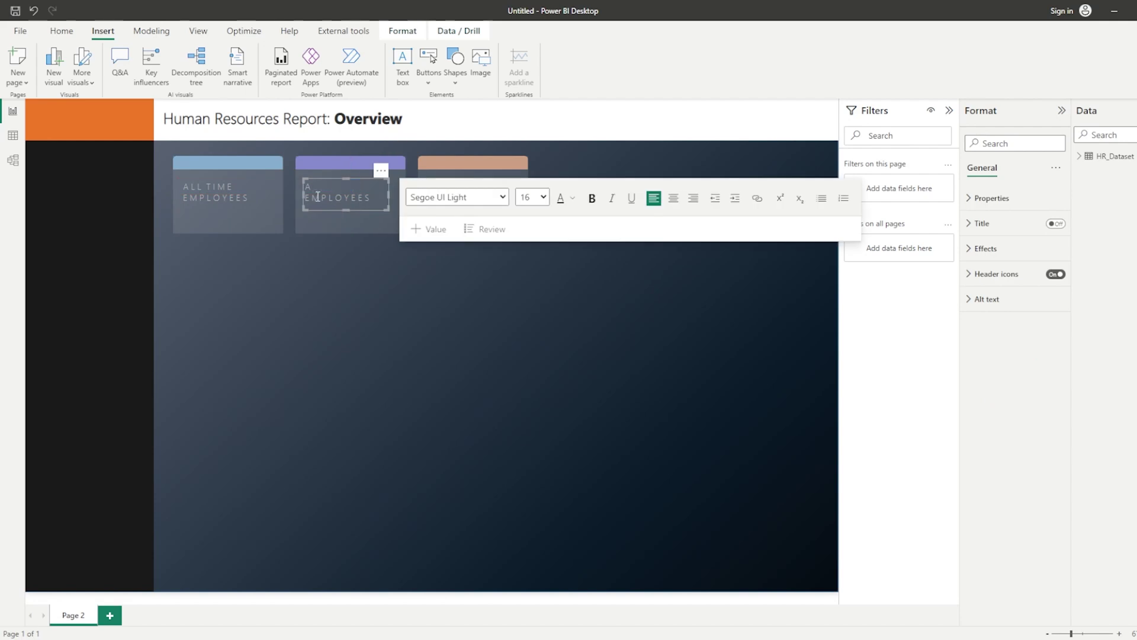
- Copy the first card's label onto the third card and change its wording to "TERMINATED EMPLOYEES"
click(228, 192)
key(ctrl+c)
key(ctrl+v)
drag(228, 192, 480, 187)
click(468, 192)
key(Delete)
text(ALL)
text(D)
click(404, 389)
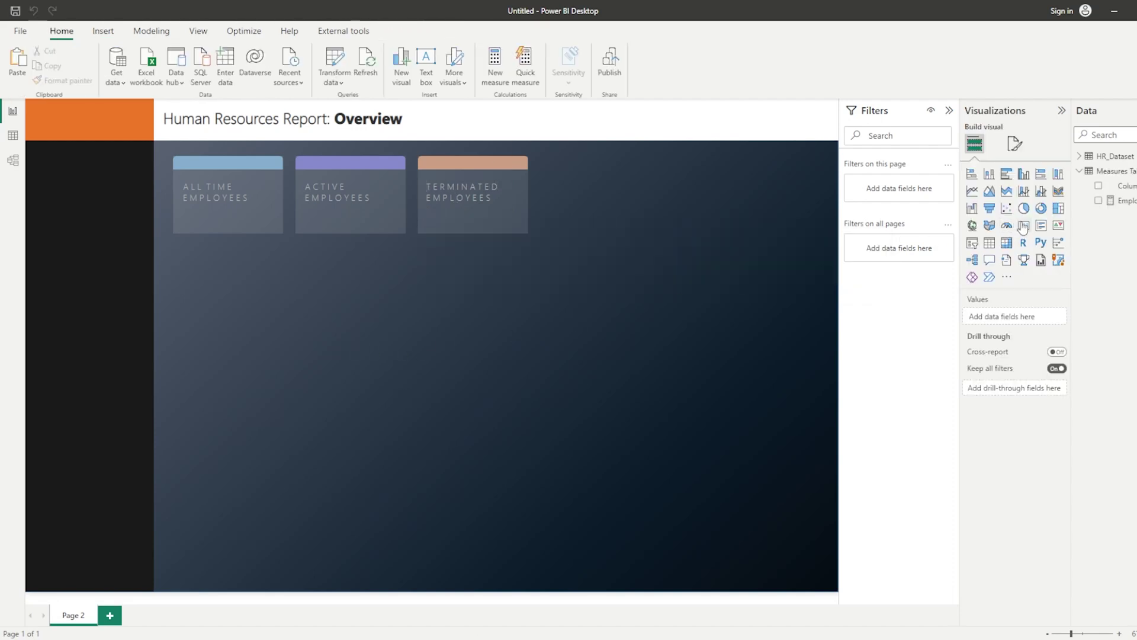
- Add a card visual showing the Employees measure and shorten it to a small box beneath the first card
click(1023, 225)
click(1098, 201)
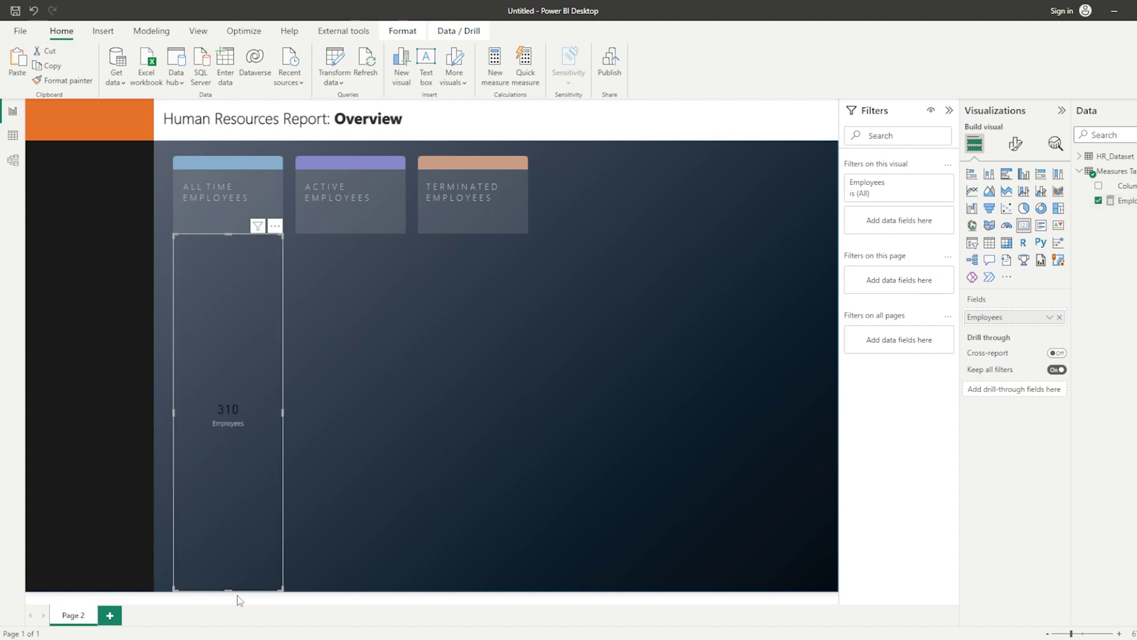
drag(229, 589, 249, 292)
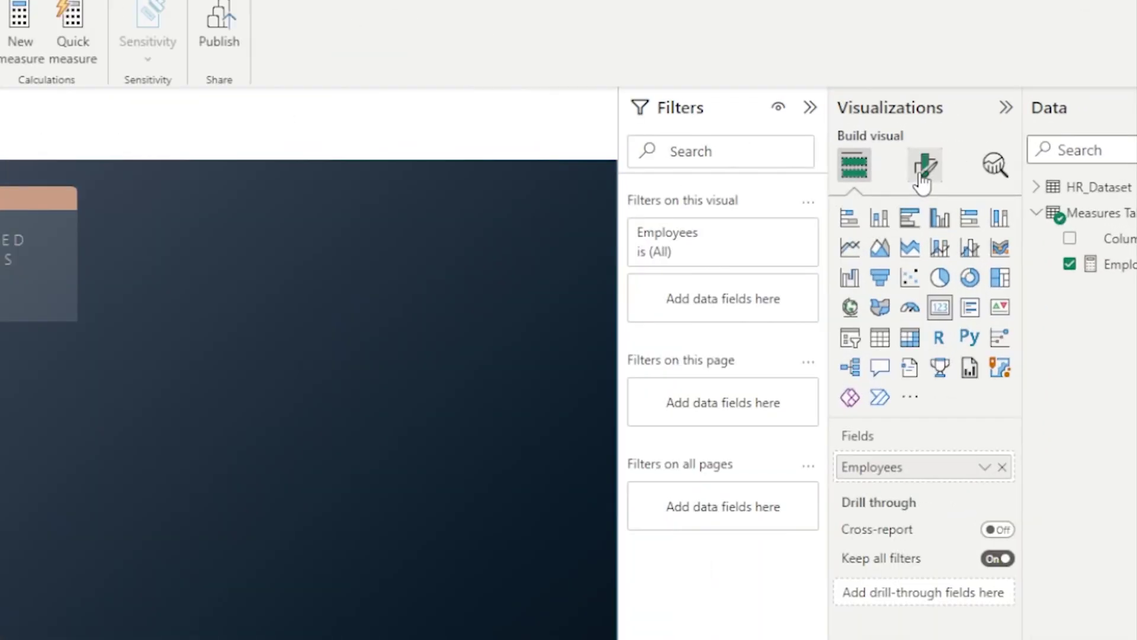
- Turn off the card visual's category label and set its callout value font to DIN Light
click(996, 148)
click(1042, 278)
click(898, 320)
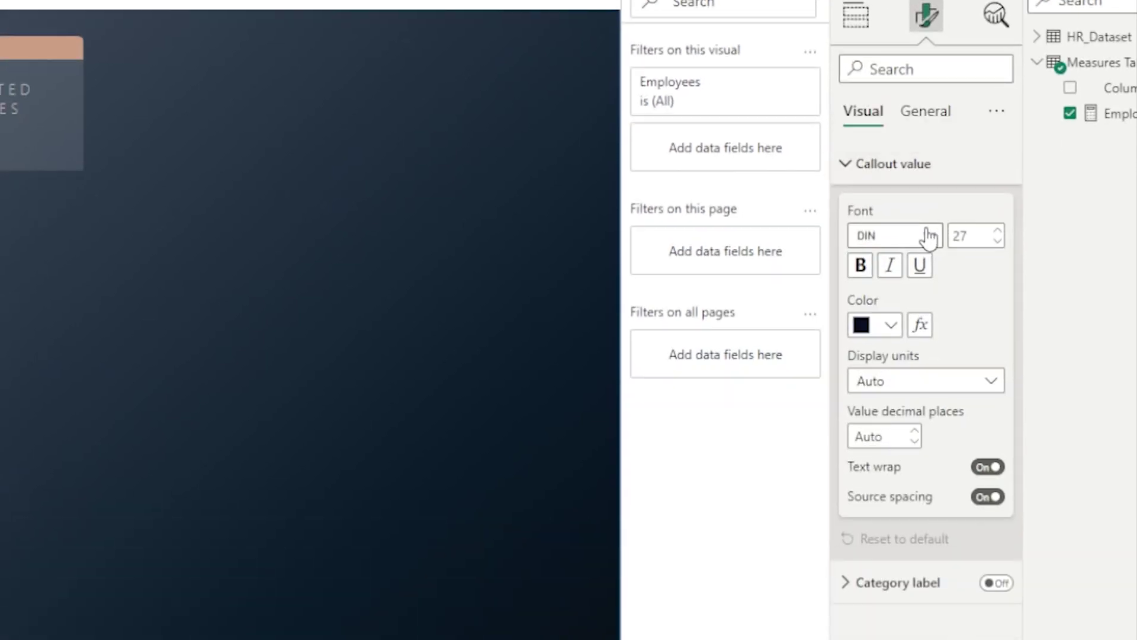
click(929, 237)
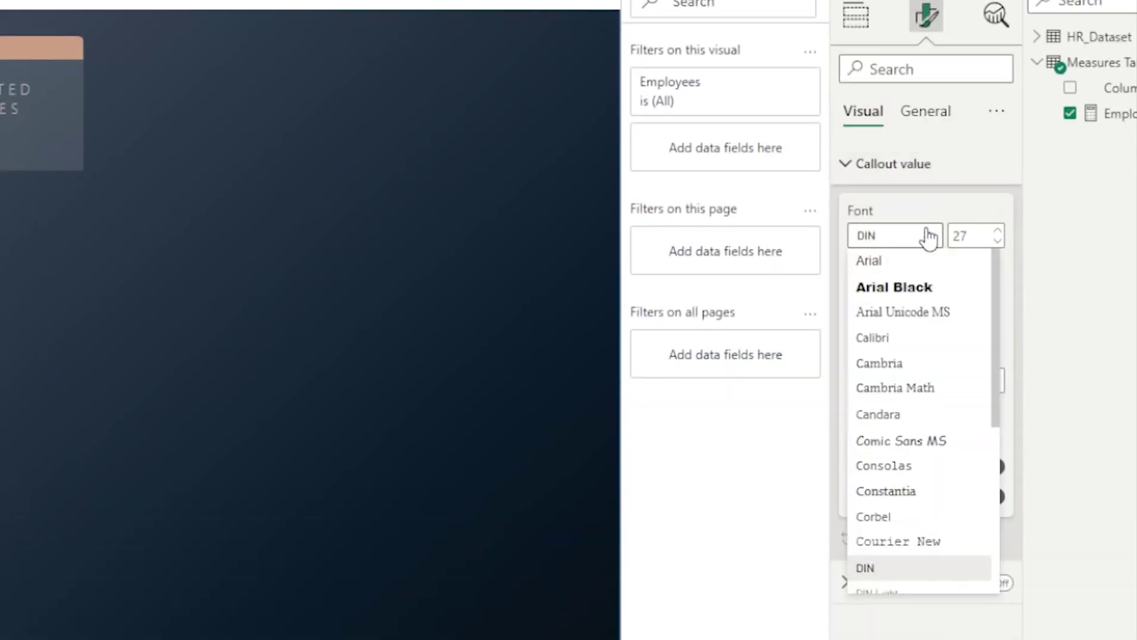
scroll(901, 547, down, 1)
click(900, 547)
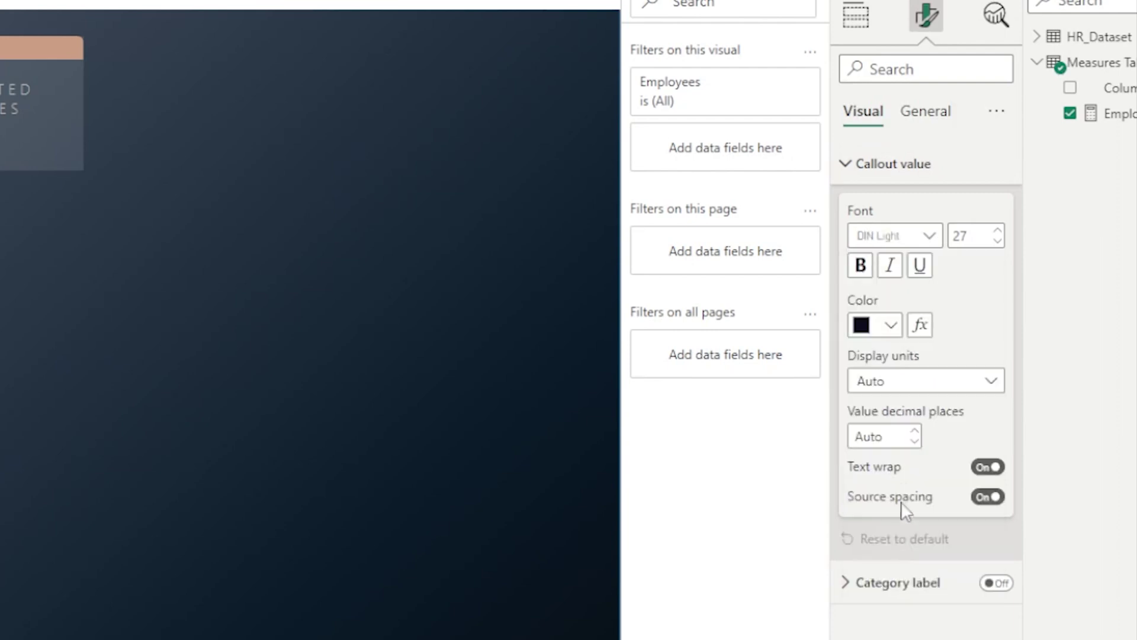
- Make the callout value bold with font size 40 and a white colour
click(860, 265)
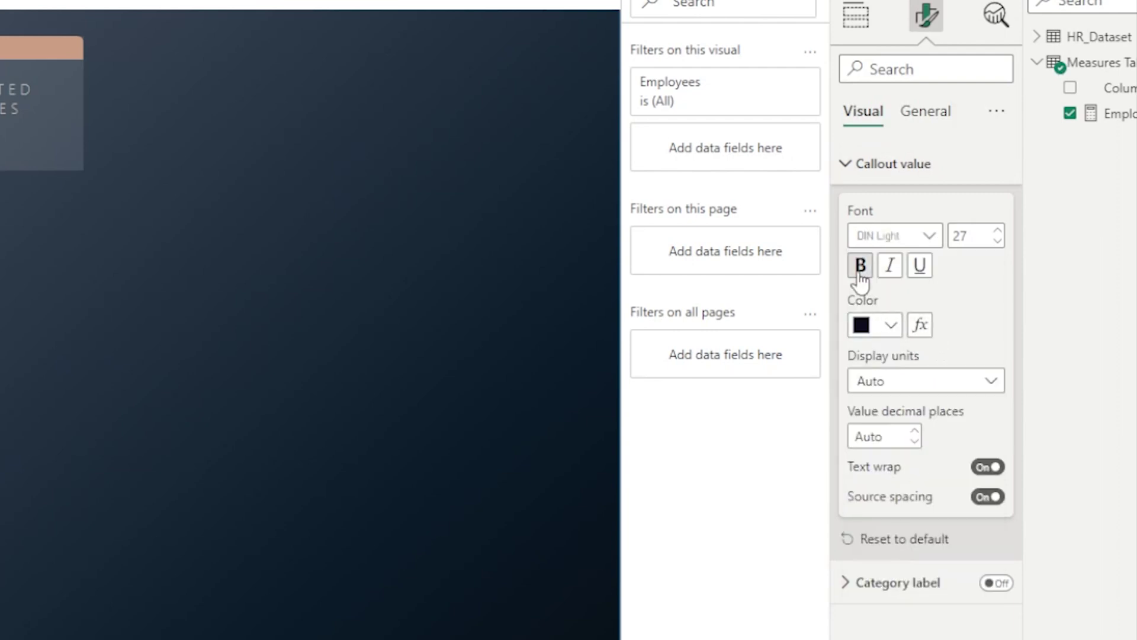
click(962, 237)
text(40)
click(889, 325)
click(875, 398)
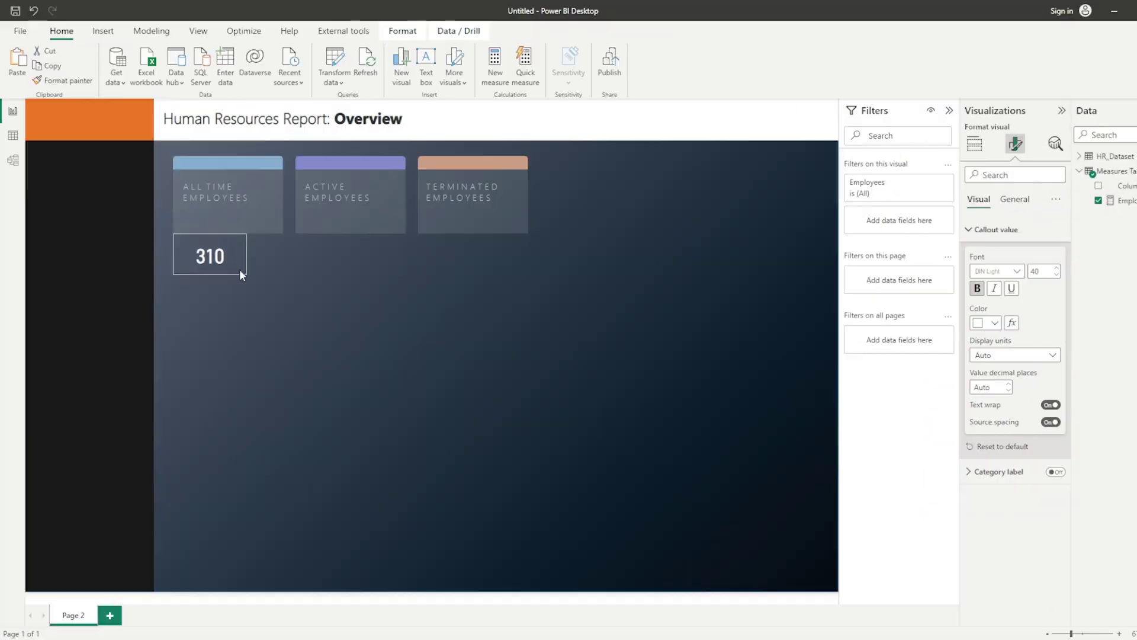
- Move the employee count value onto the first KPI card, beneath its ALL TIME EMPLOYEES label
click(202, 228)
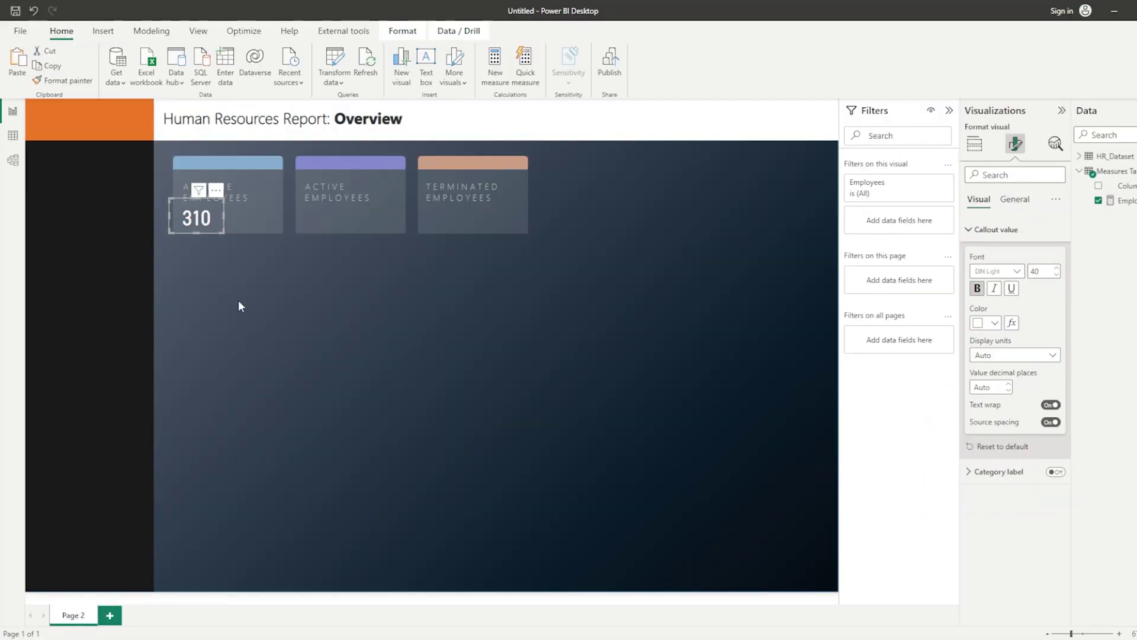
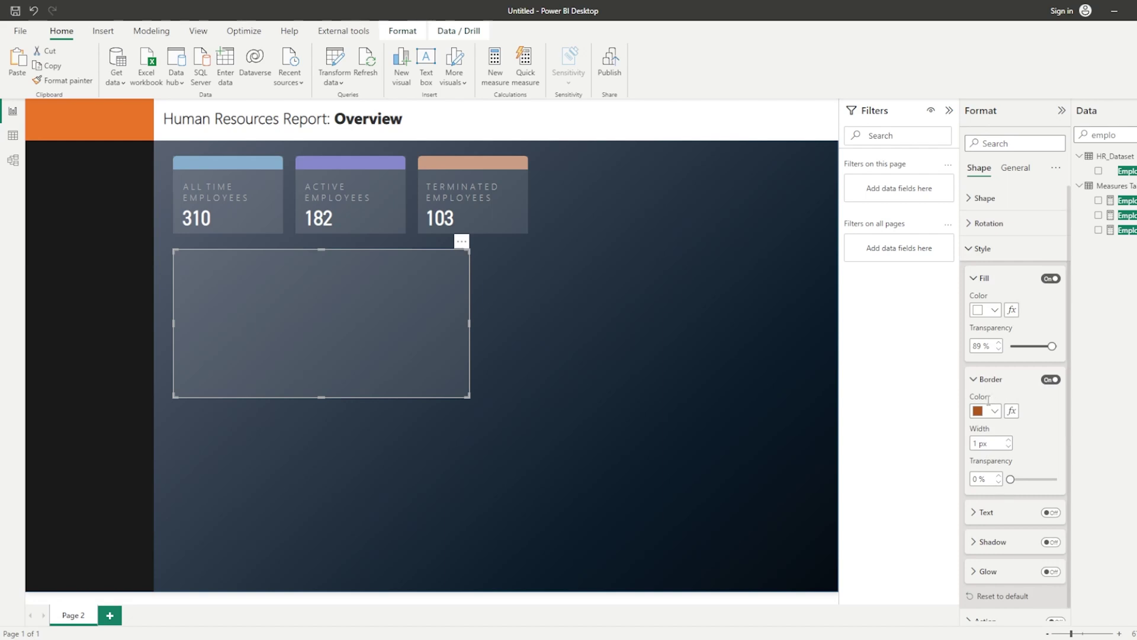
- Change the border of the large translucent panel beneath the KPI cards to a light grey colour
click(985, 279)
click(732, 384)
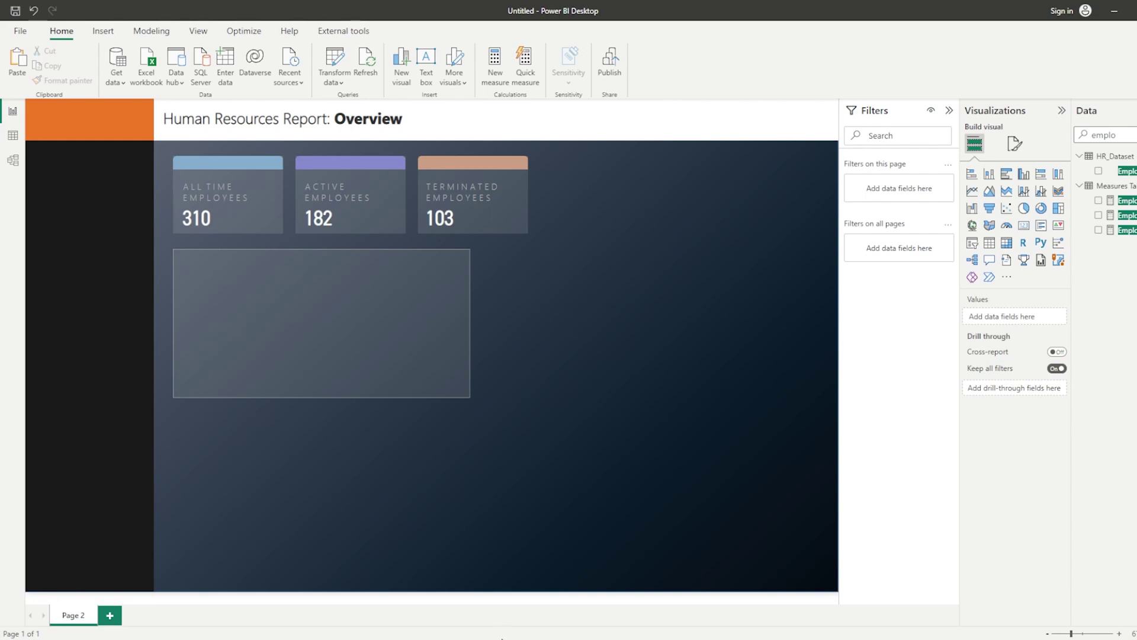
- Insert a text box, shorten it to one-line height and place it along the upper edge of the large panel
click(102, 31)
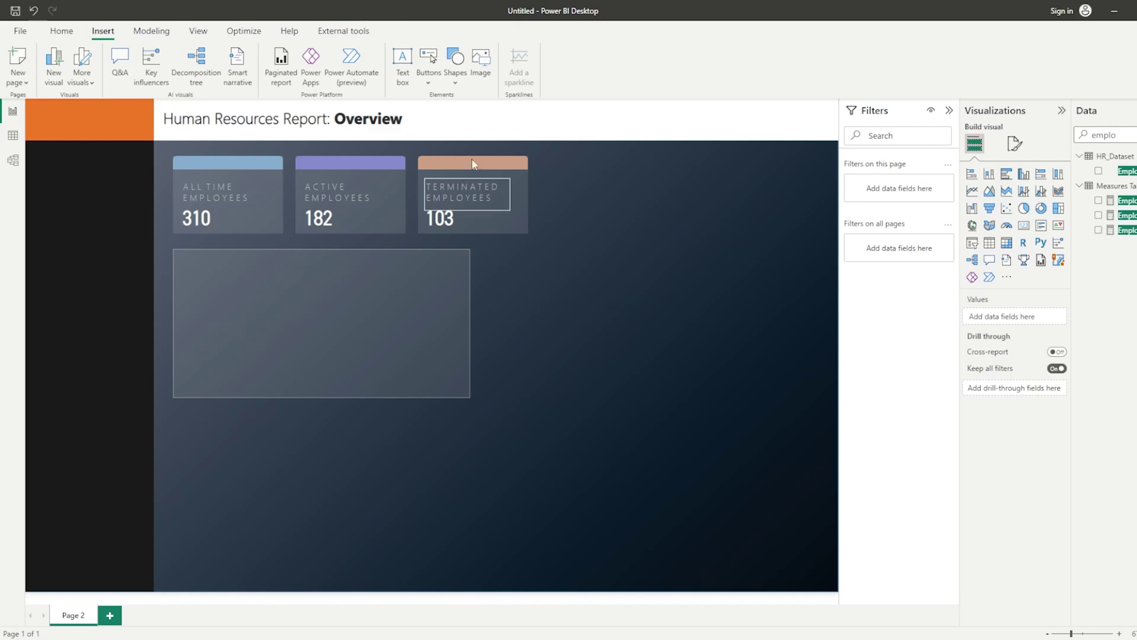
click(402, 65)
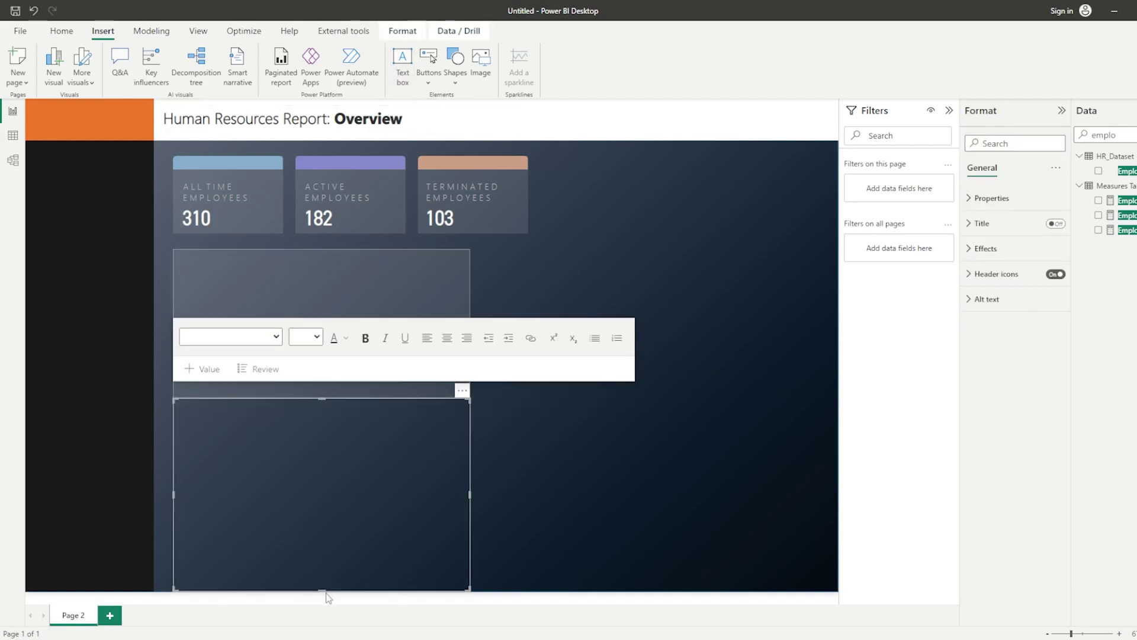
drag(321, 591, 318, 424)
drag(462, 392, 470, 253)
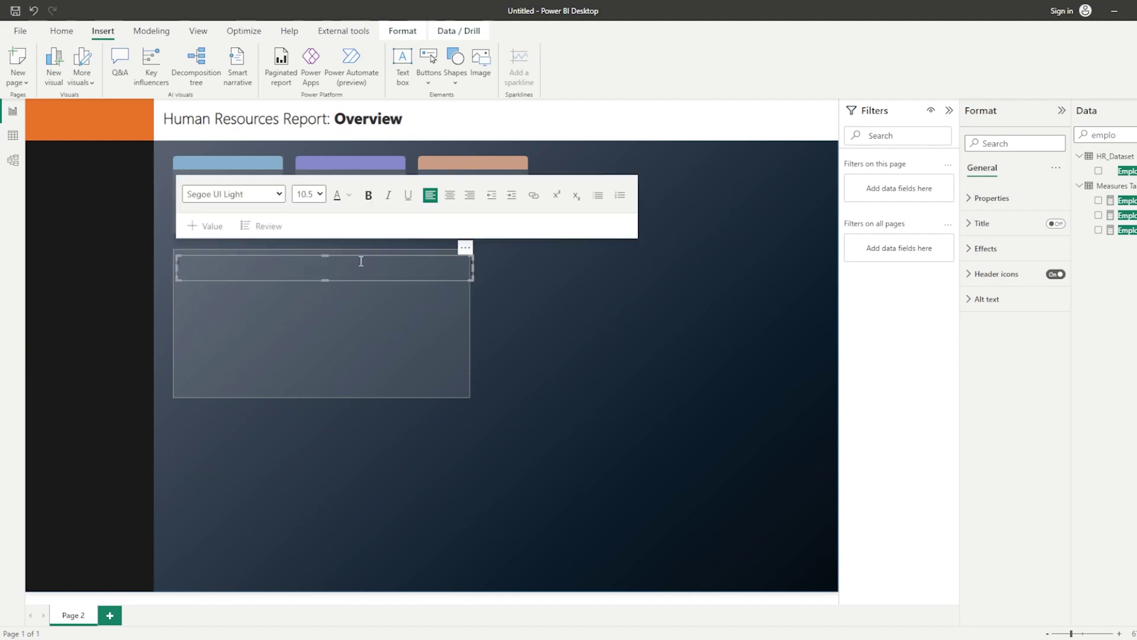
- Enter the panel heading "COUNT OF EMPLOYEES" with font size 14 in a very light grey
click(320, 195)
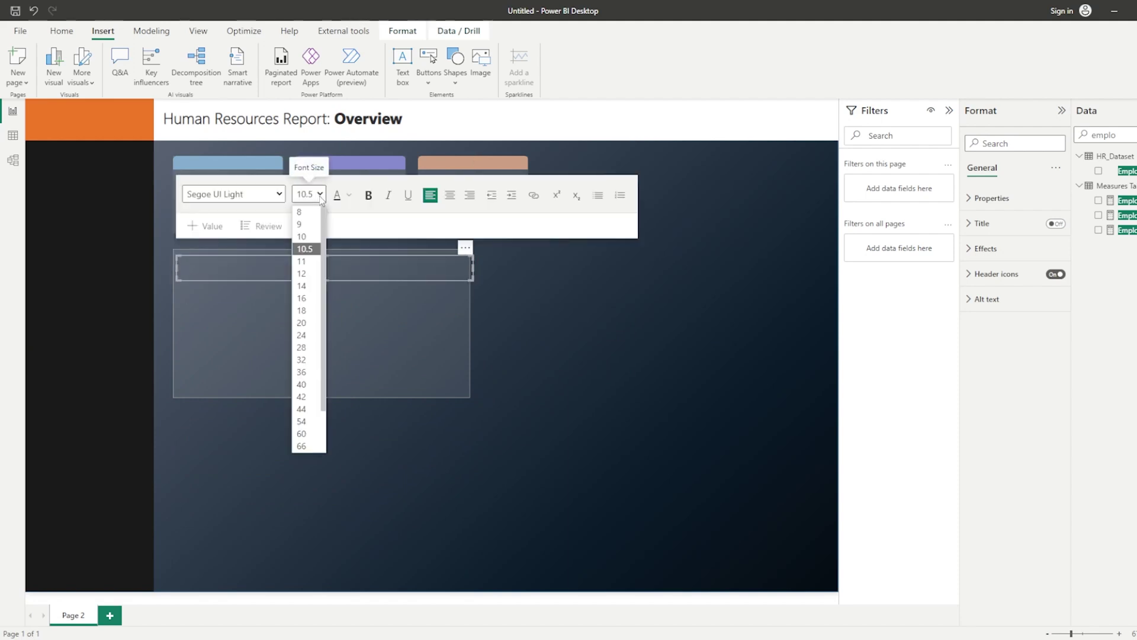
click(302, 286)
click(349, 195)
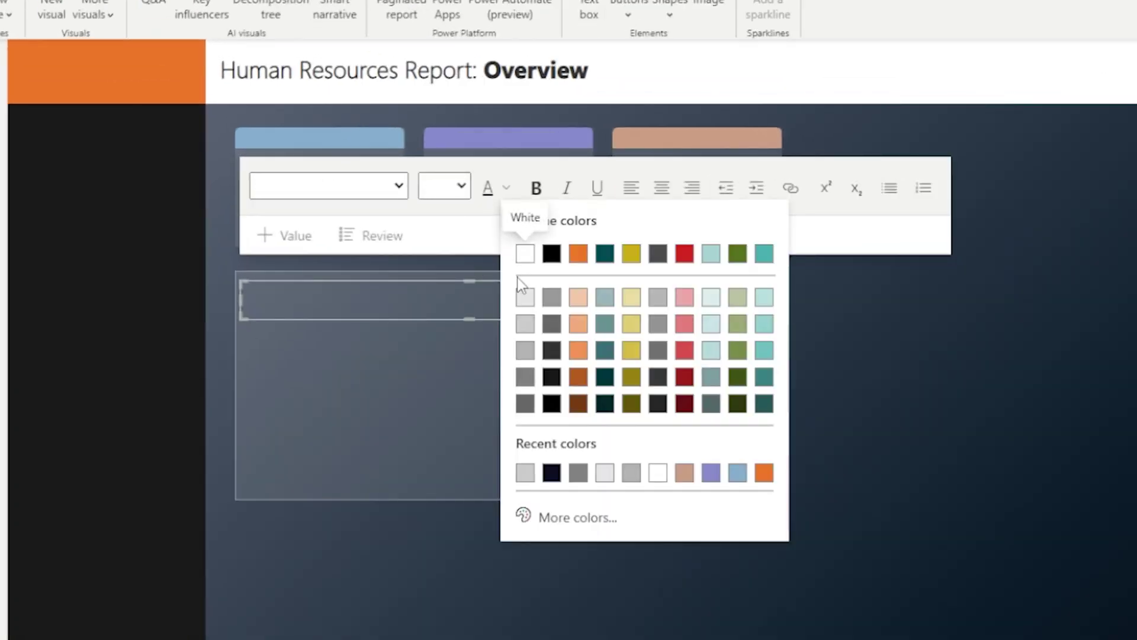
click(525, 297)
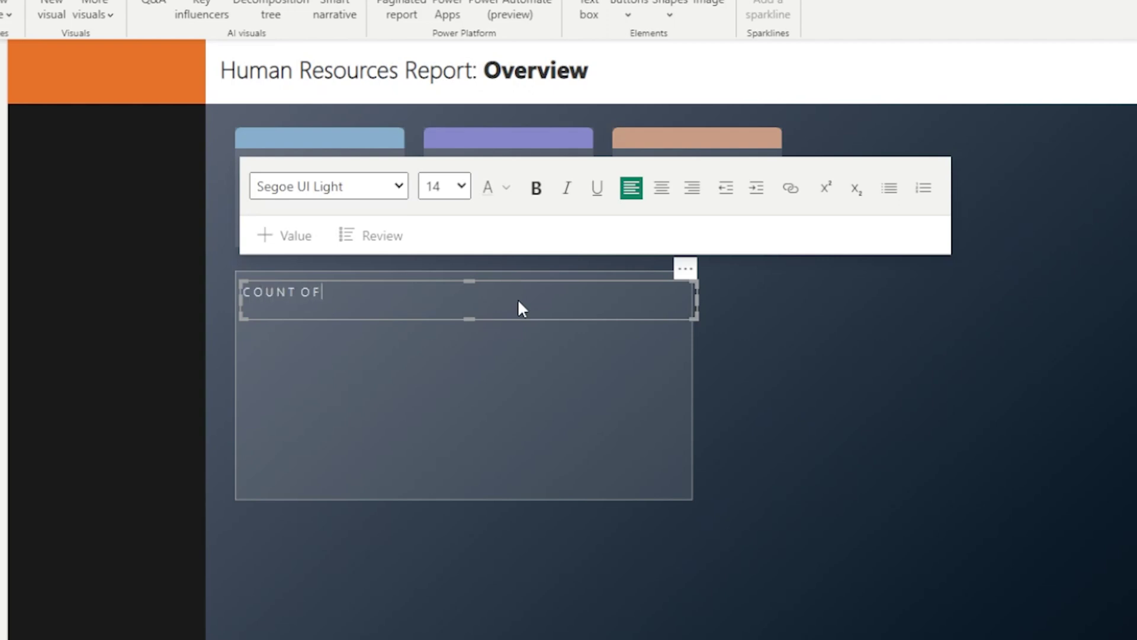
text(COUNT OF EMPLOYEES)
- Shrink the heading's text box to fit its text and place a copy of it directly beneath
drag(469, 318, 471, 308)
drag(697, 299, 398, 326)
key(ctrl+v)
click(398, 326)
- Set the copied heading's text to font size 12 and a slightly darker light grey
key(ctrl+a)
click(674, 329)
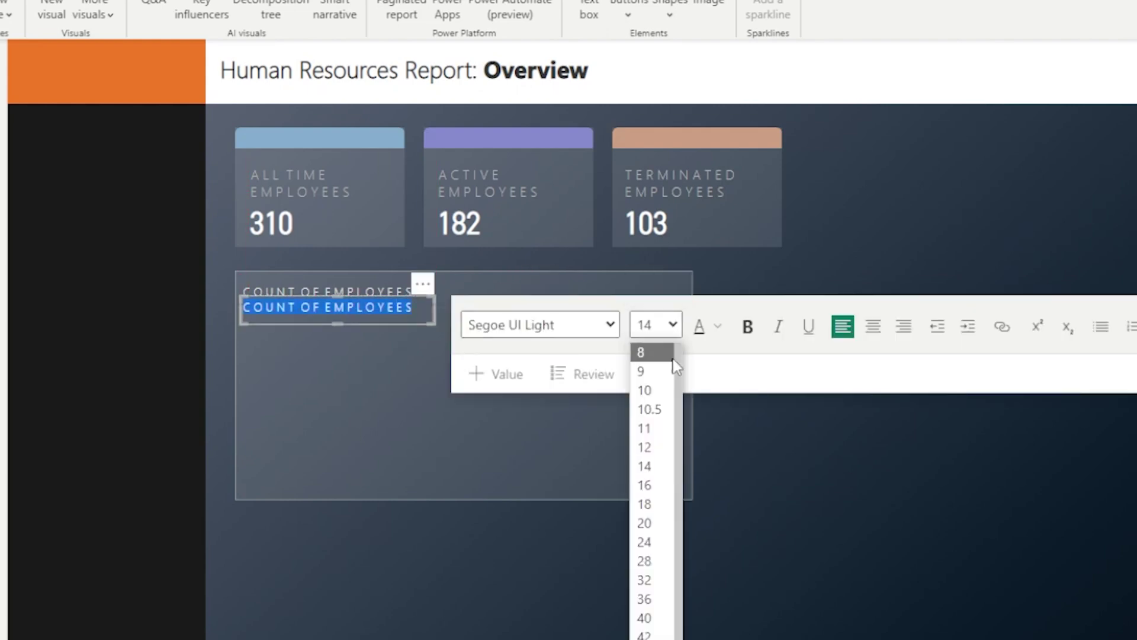
click(665, 446)
click(718, 328)
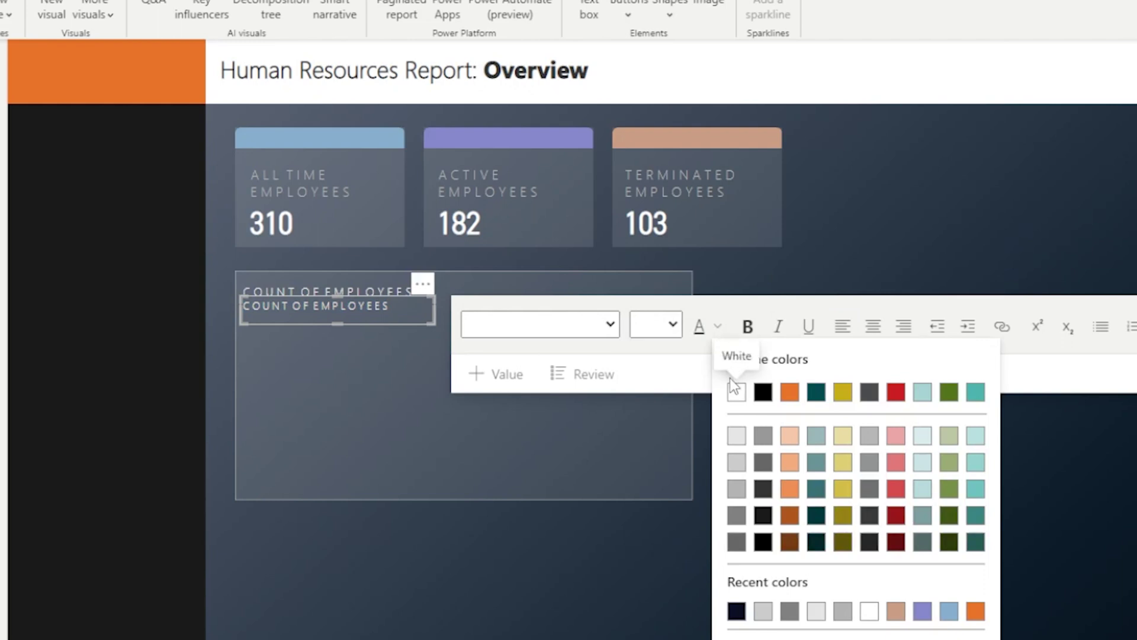
click(740, 474)
- Replace the copied heading's wording with "BY SATISFACTION" to make it the panel's subtitle
click(402, 311)
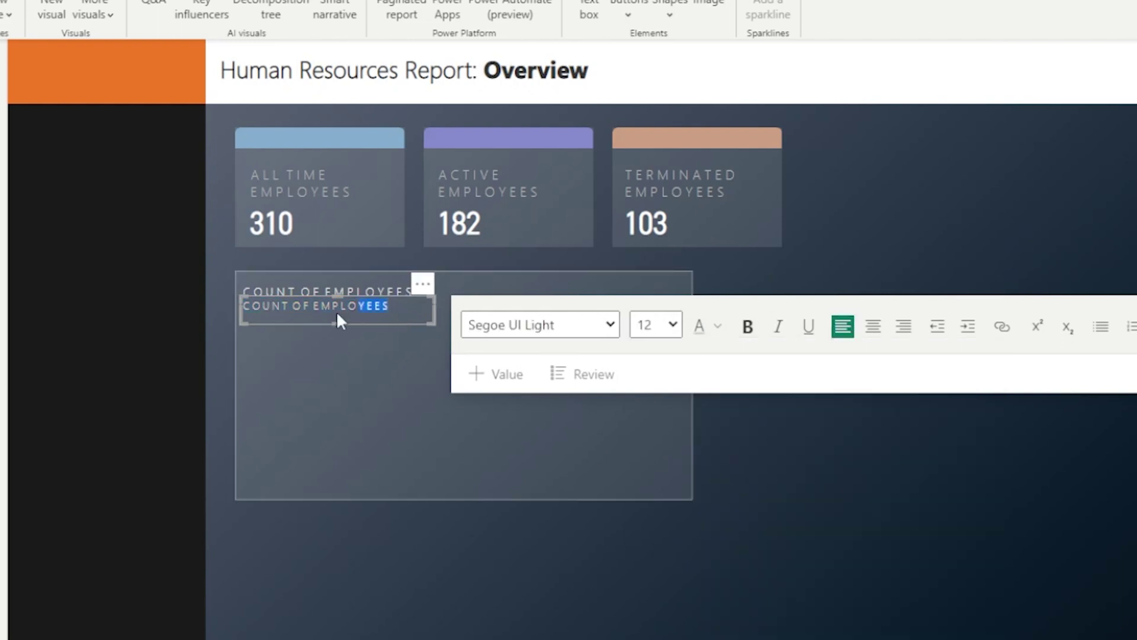
key(BackSpace)
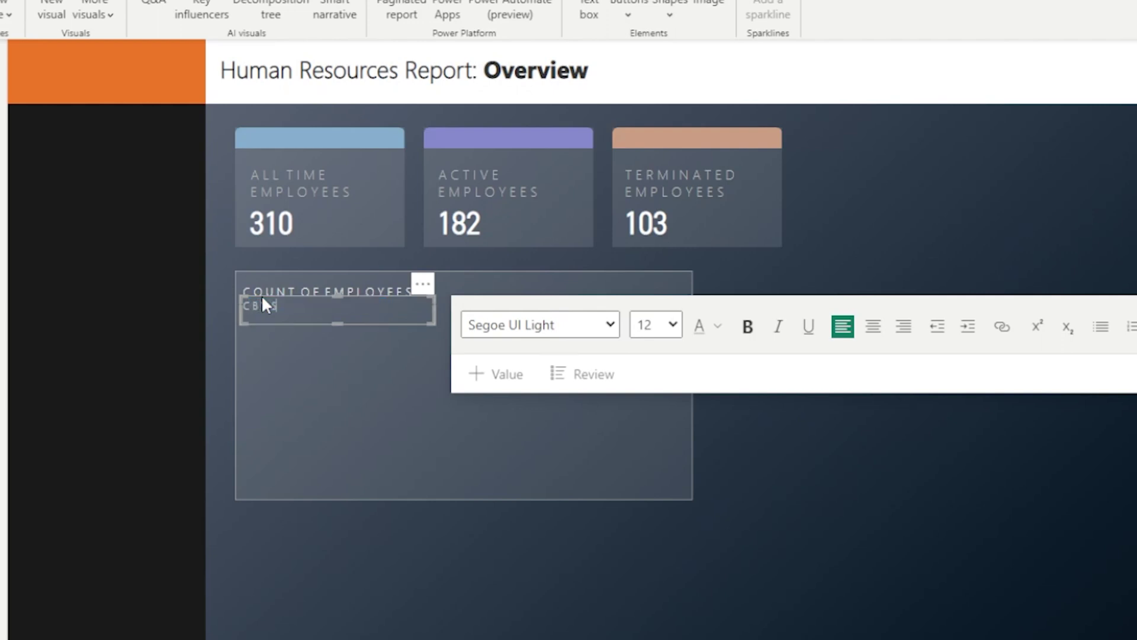
click(343, 310)
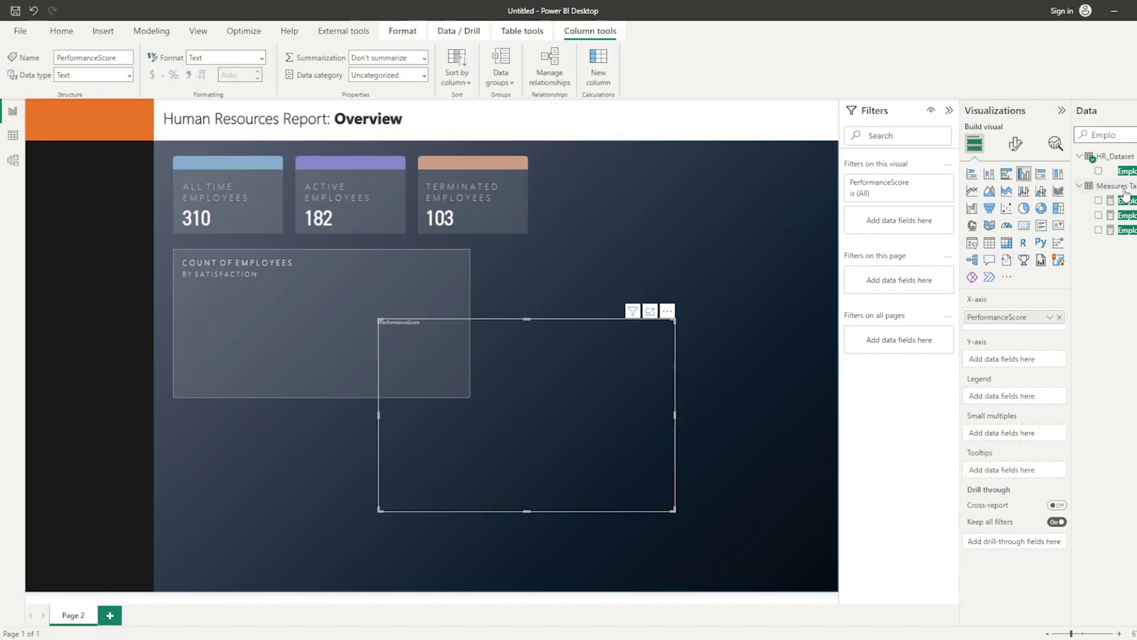
- Add the Employees measure to the PerformanceScore column chart and turn off the chart's title
click(1098, 200)
click(1015, 143)
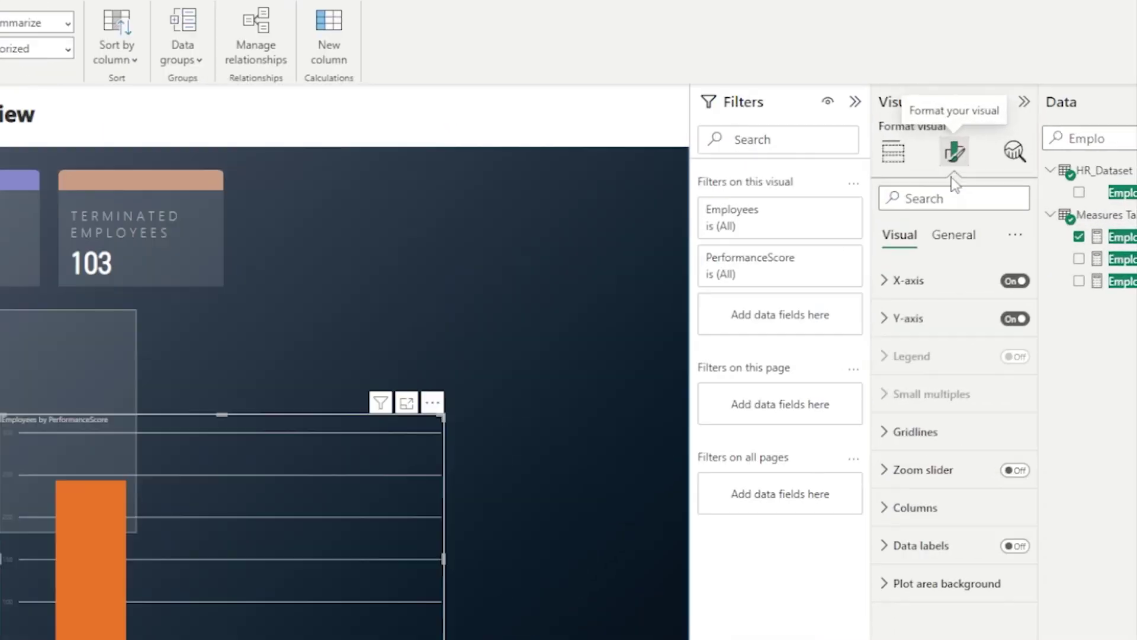
click(1013, 204)
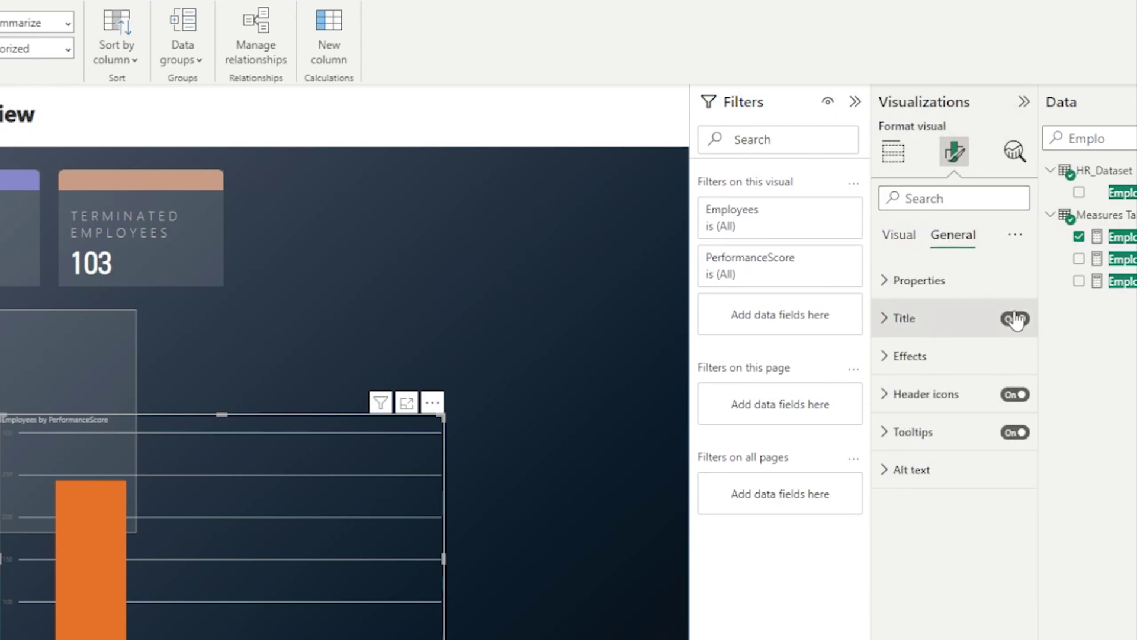
click(1015, 318)
- Set the column chart's horizontal gridlines to the Dotted style
click(896, 237)
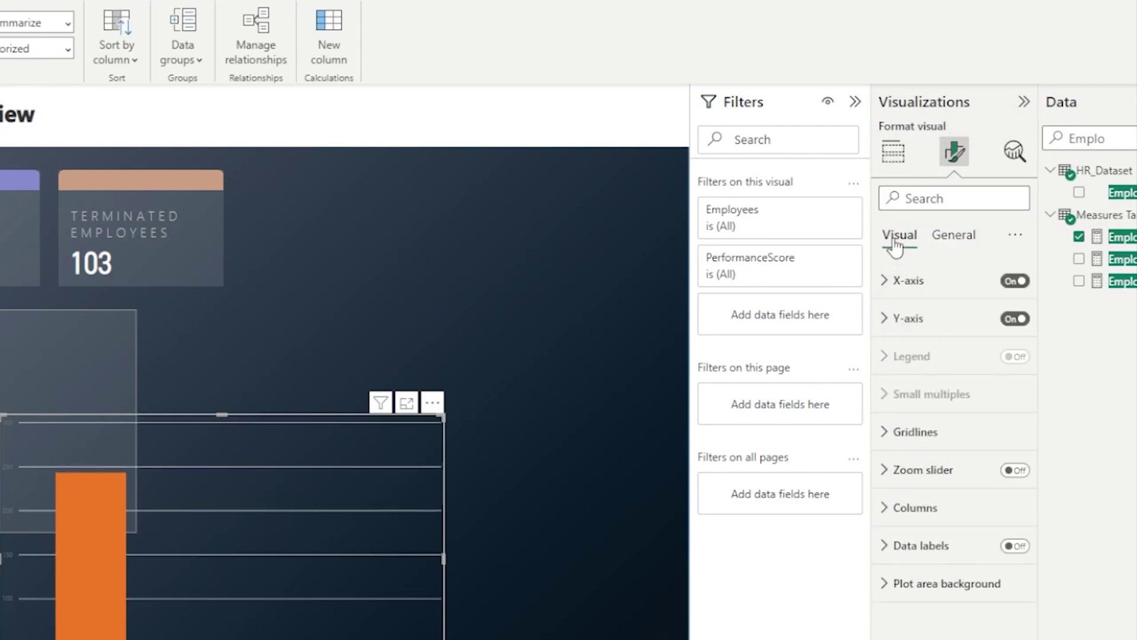
click(910, 430)
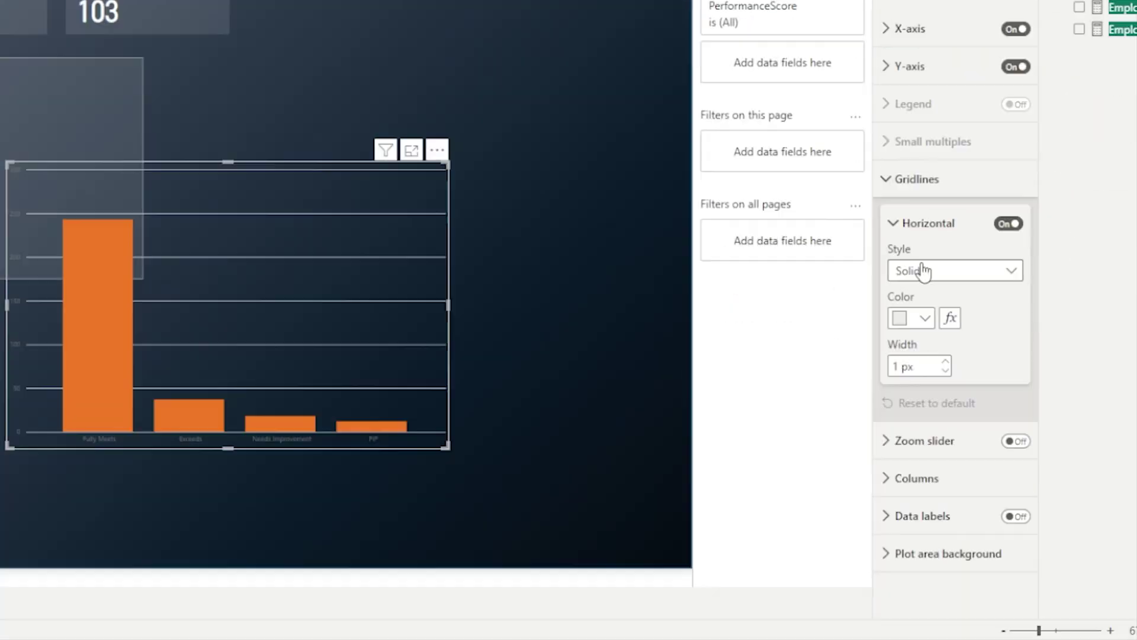
click(924, 521)
click(912, 337)
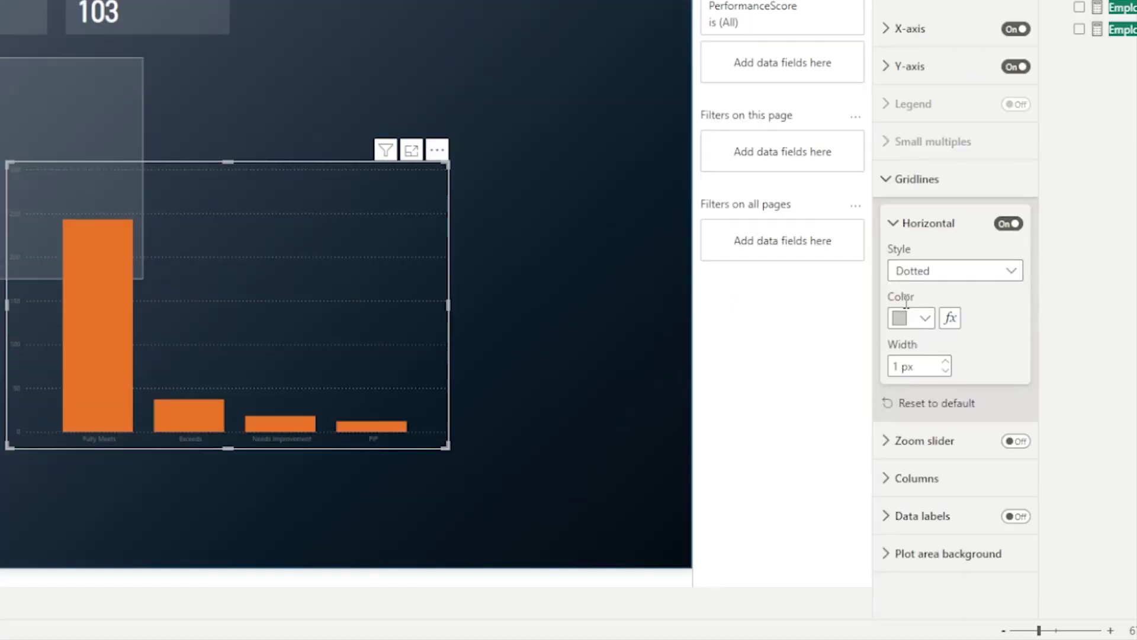
click(888, 184)
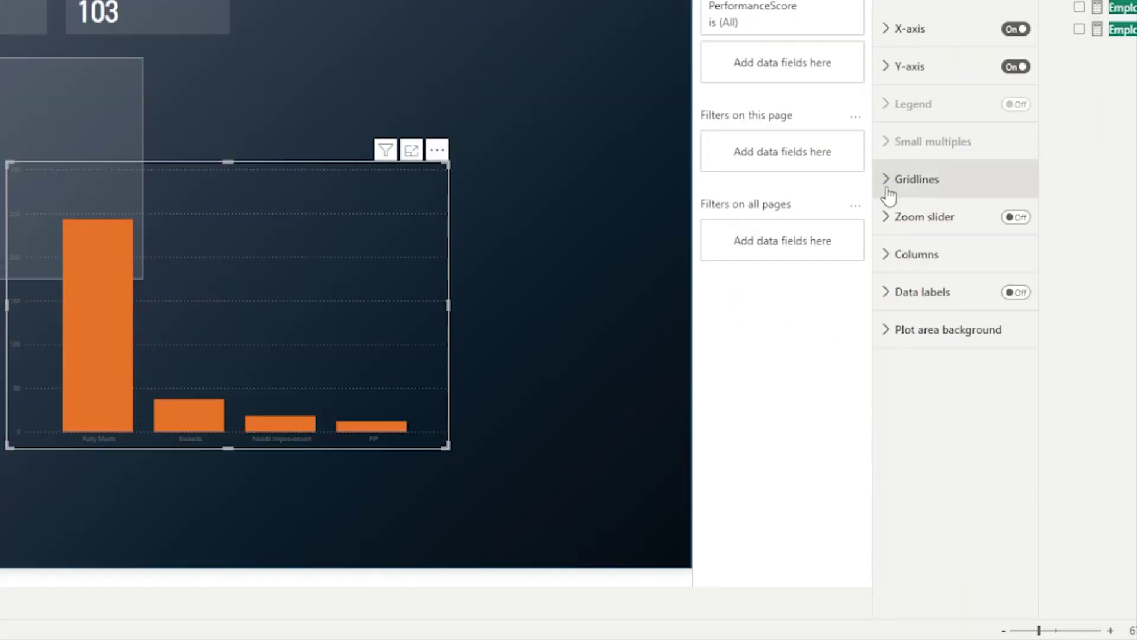
- Change the colour of the chart's columns to white
click(896, 254)
click(912, 345)
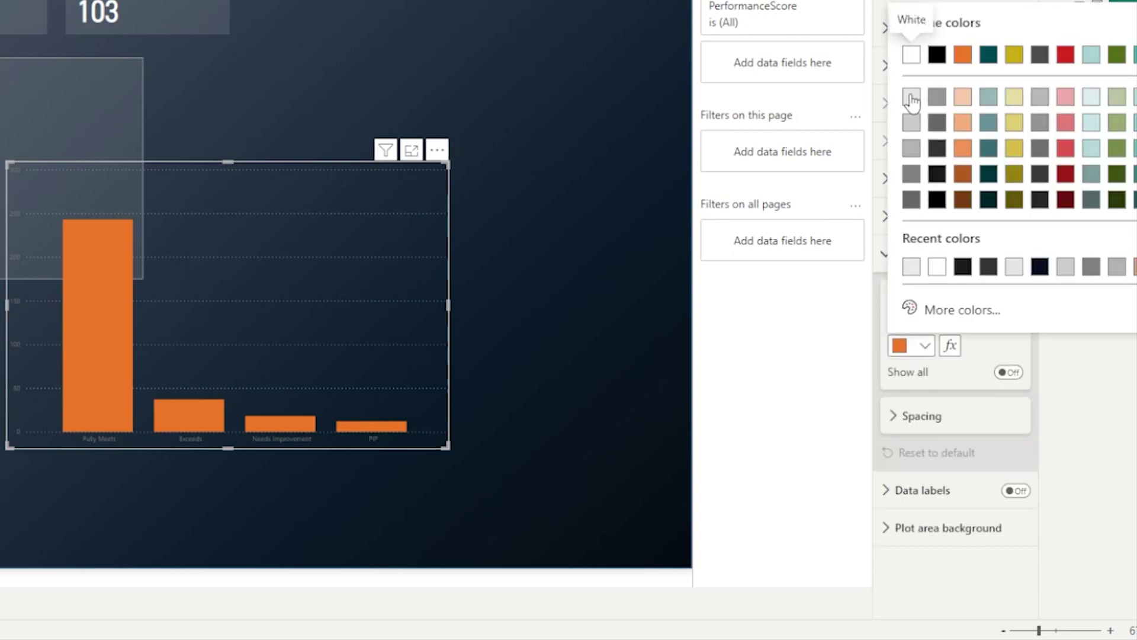
click(911, 55)
click(888, 255)
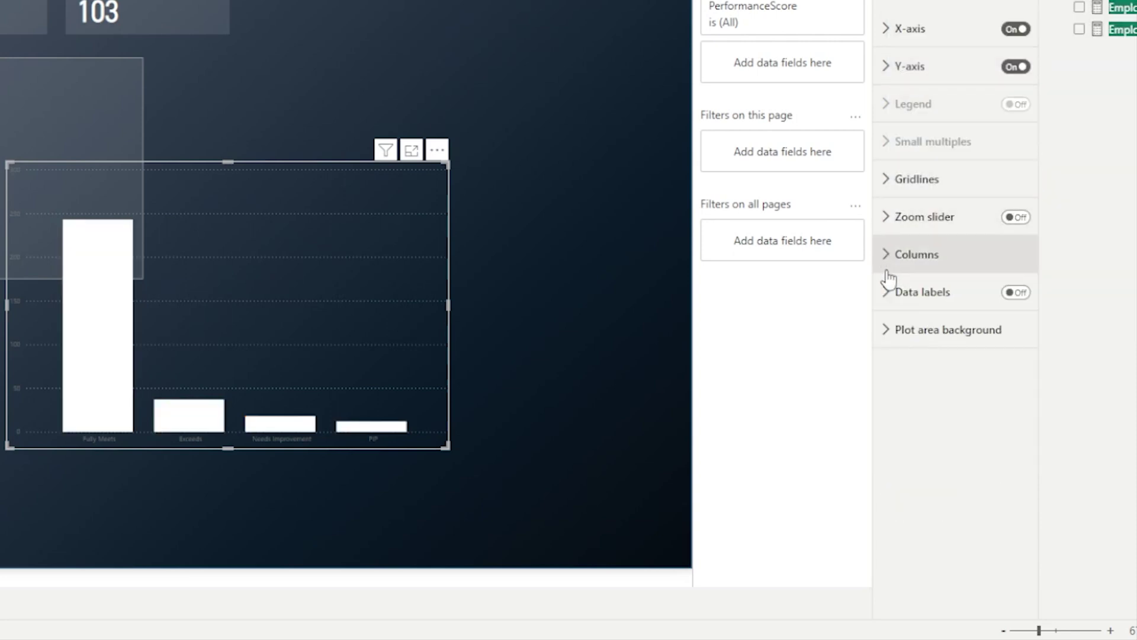
- Turn on the chart's data labels, position them at Inside center and enable their background
click(1016, 292)
click(900, 296)
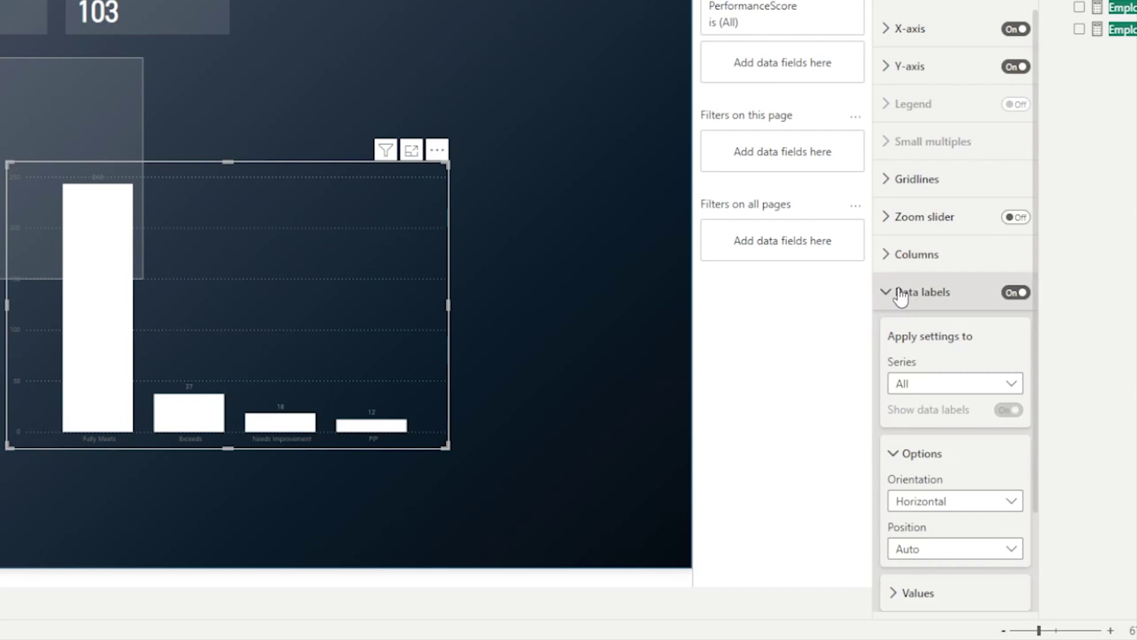
scroll(900, 296, down, 2)
click(927, 427)
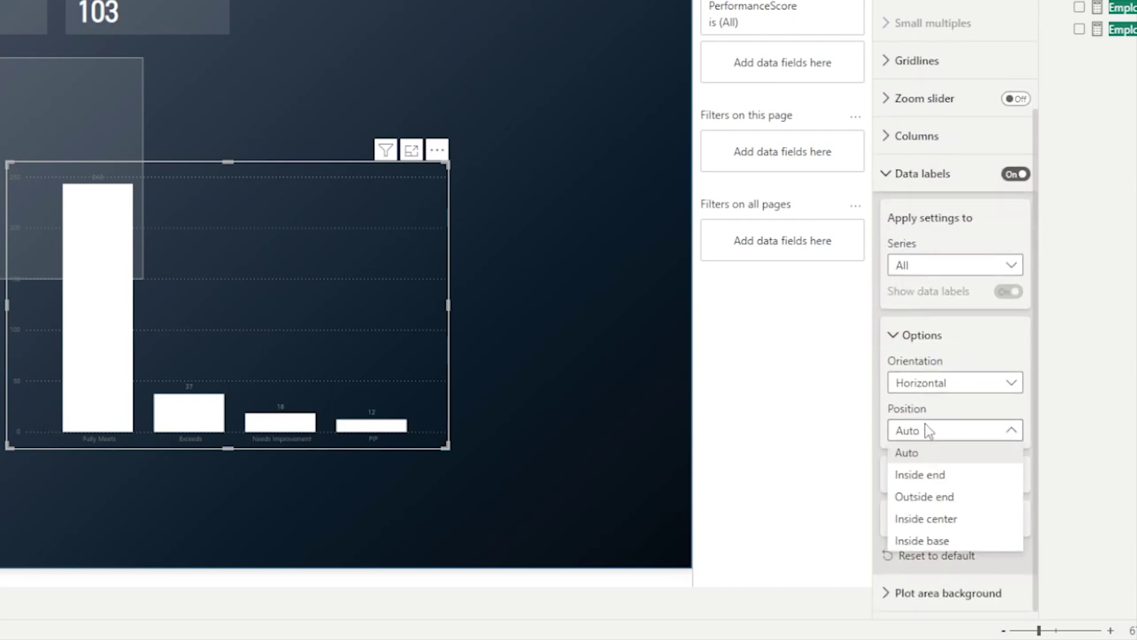
click(939, 515)
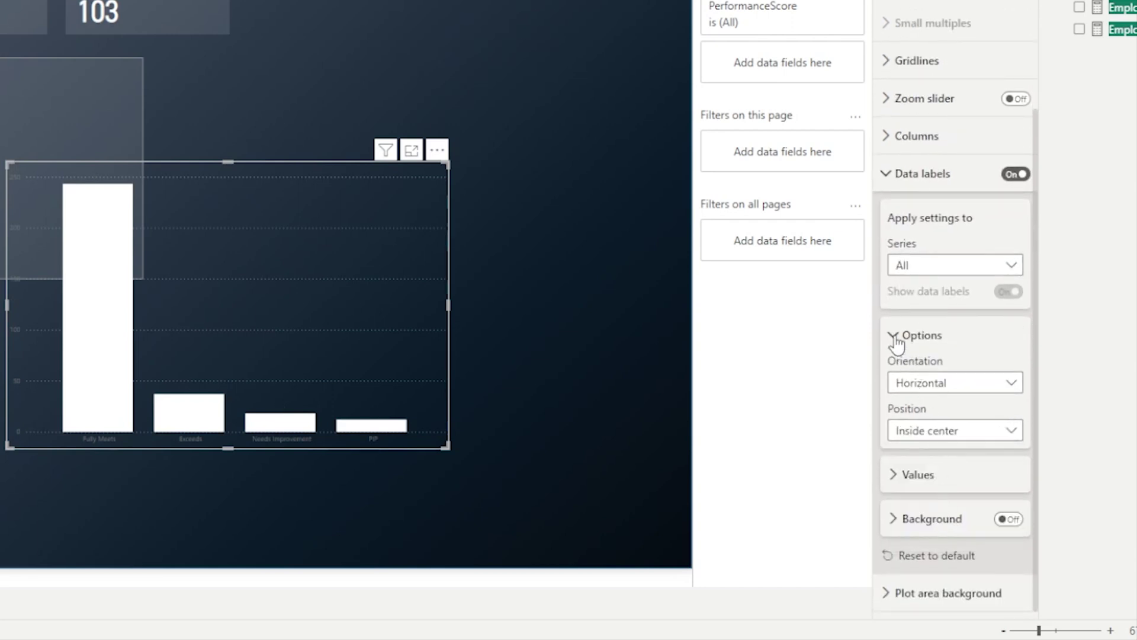
click(896, 336)
click(1002, 520)
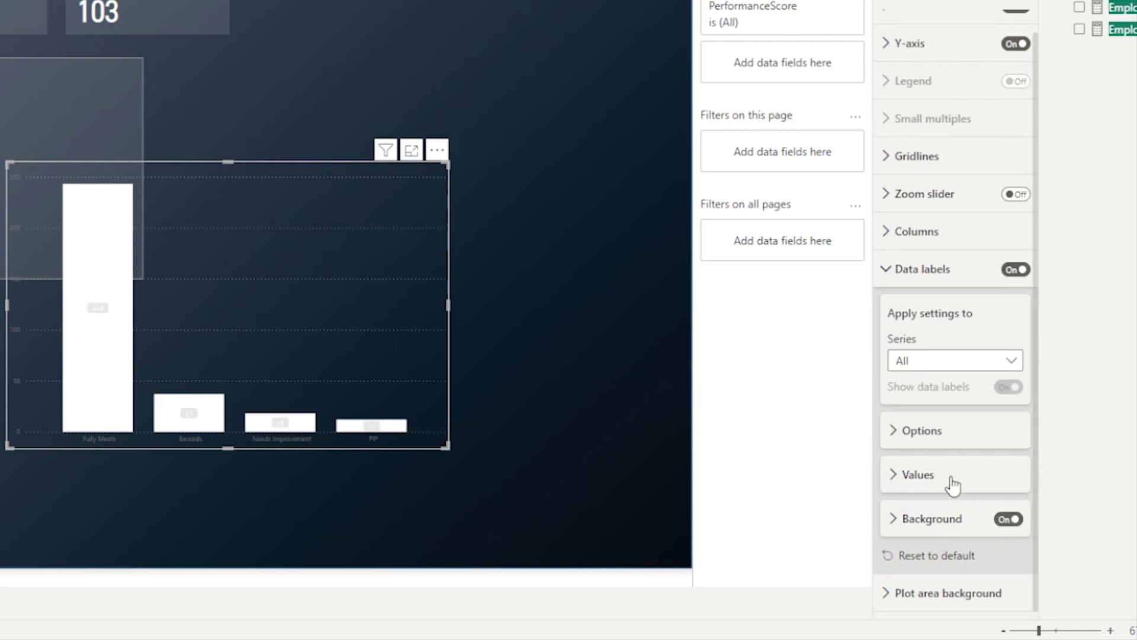
- Set the data label values to a dark grey colour and font size 11
click(926, 481)
scroll(948, 503, down, 4)
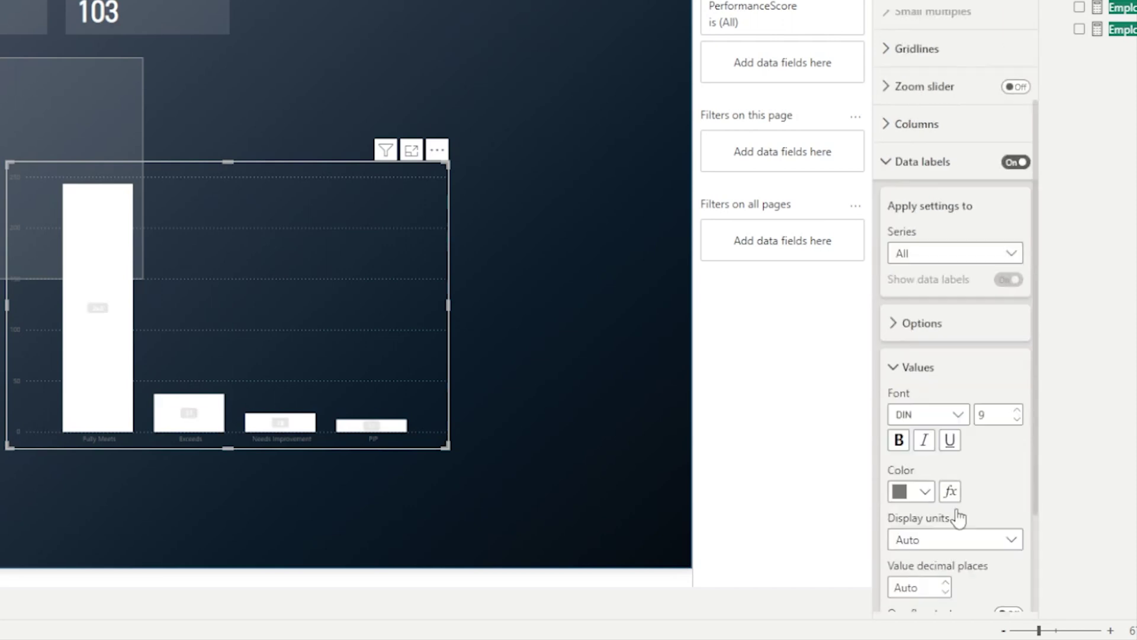
click(920, 350)
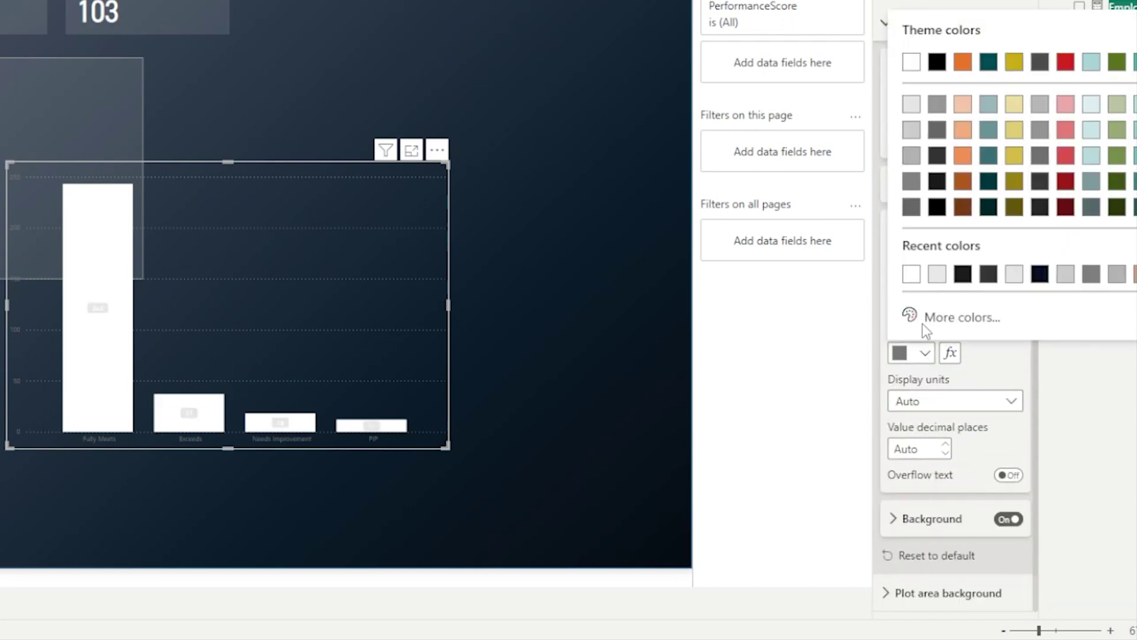
click(936, 158)
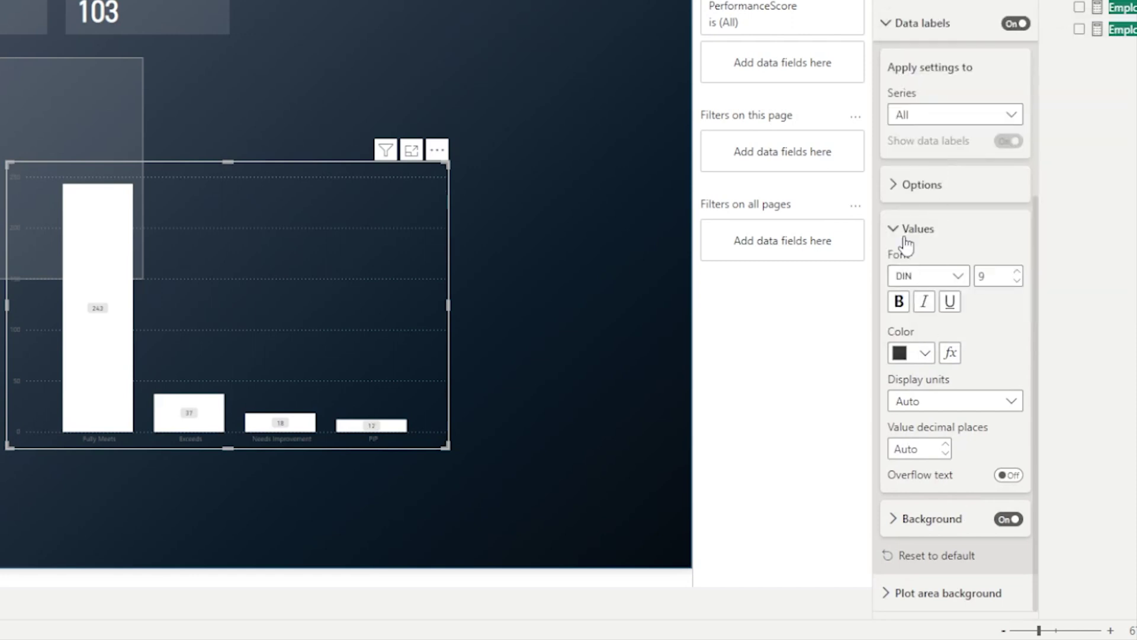
click(1015, 272)
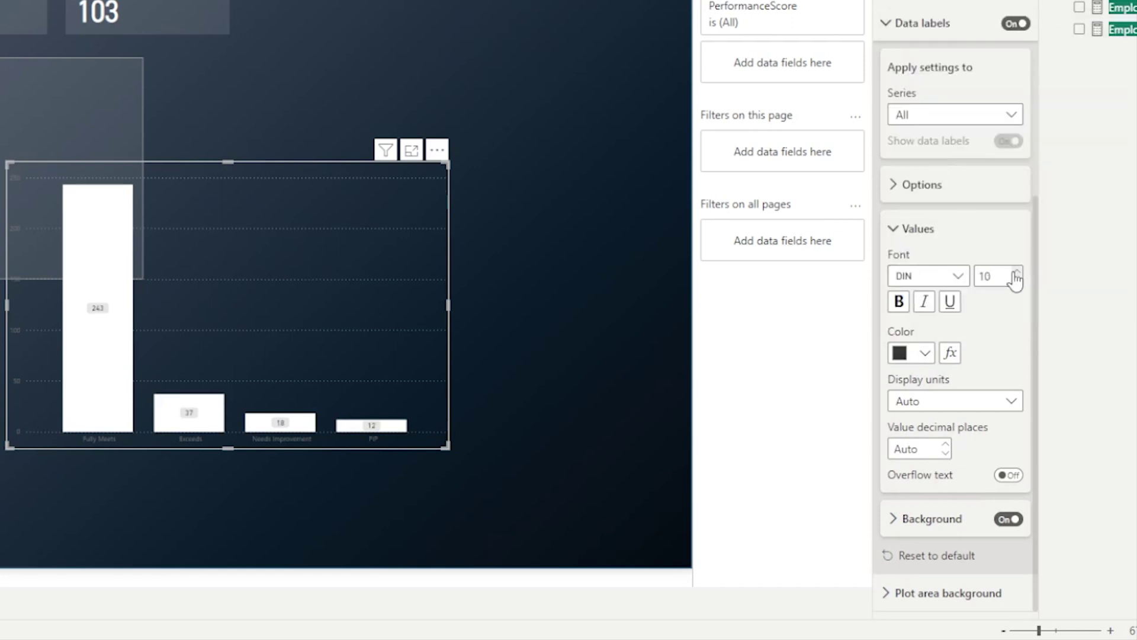
click(1015, 271)
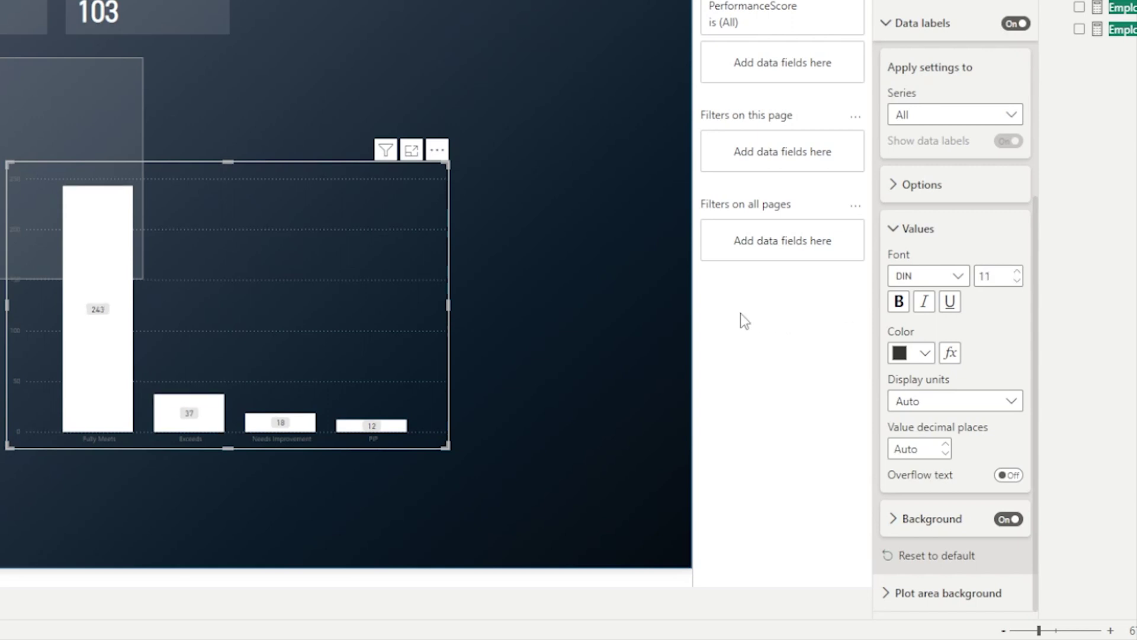
click(894, 231)
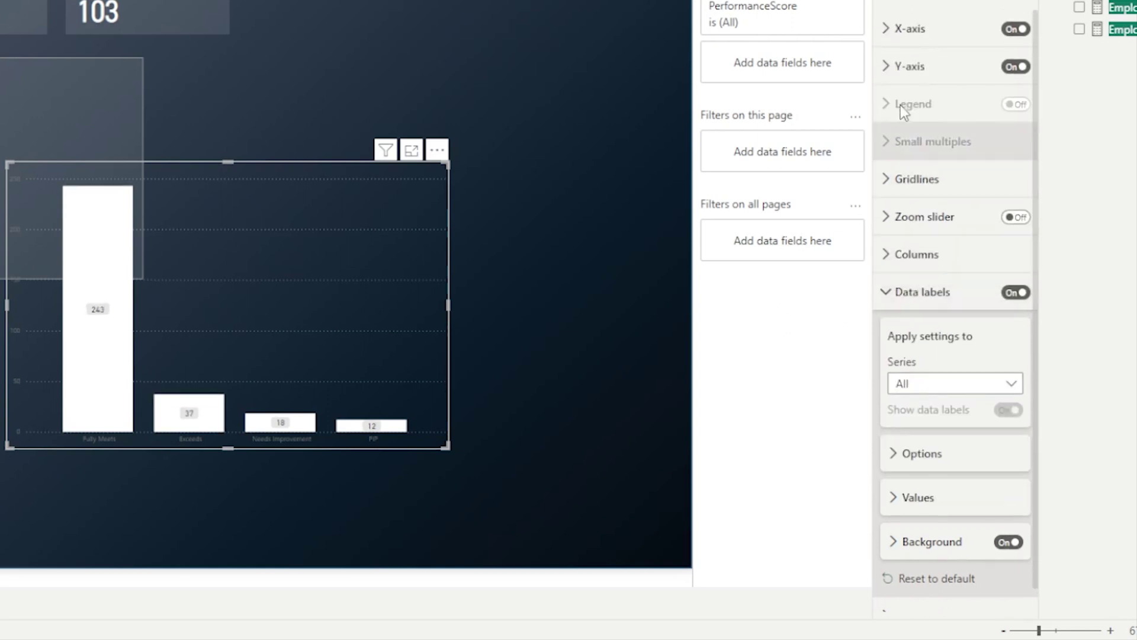
- Set the X-axis values to font size 10 and a light grey colour
click(893, 40)
click(1018, 116)
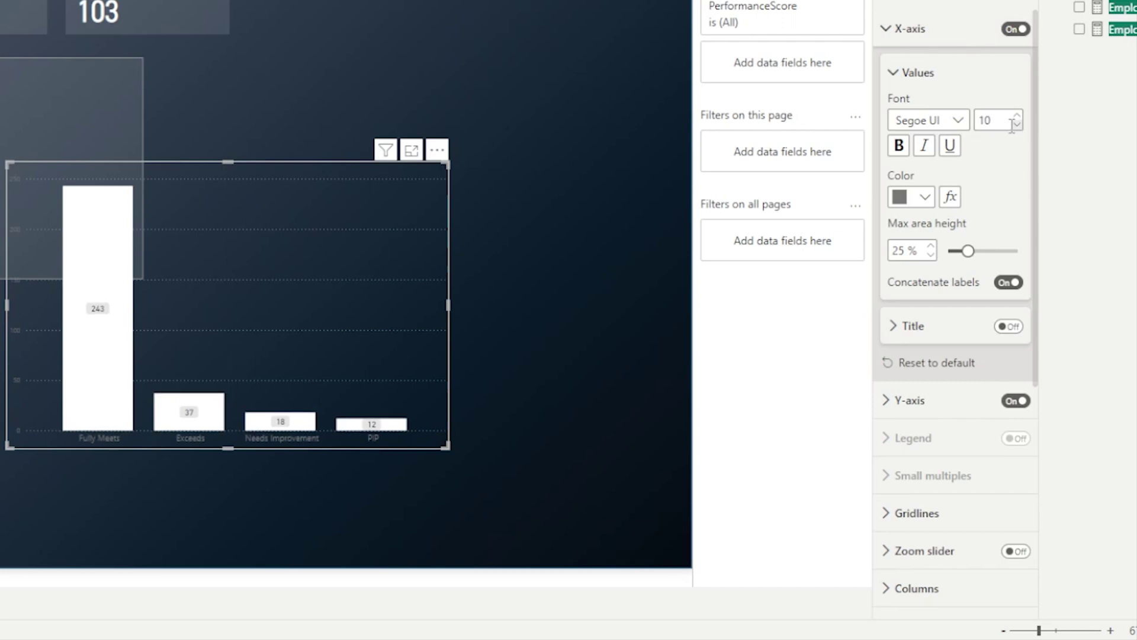
click(927, 197)
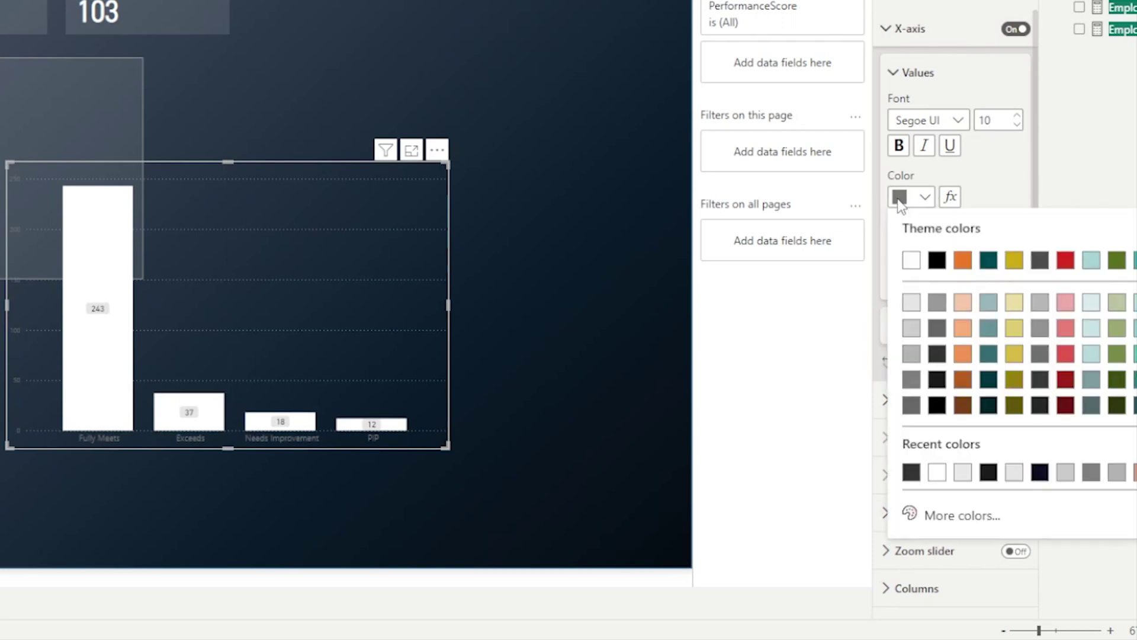
click(915, 311)
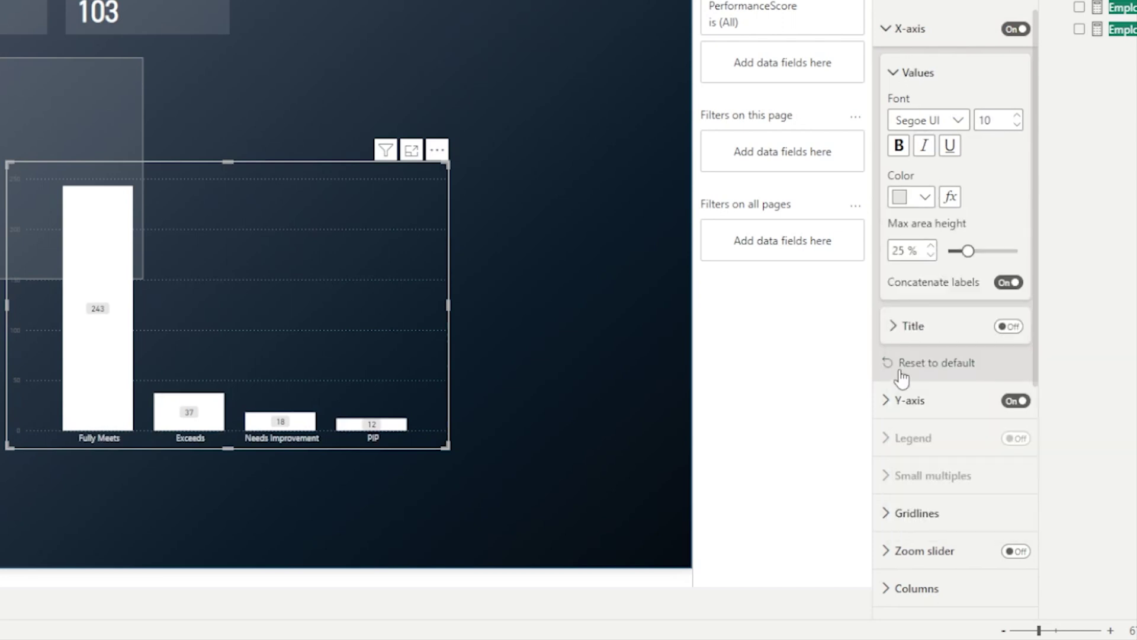
- Set the satisfaction chart's Y-axis values to font size 10 and a light grey colour
click(903, 398)
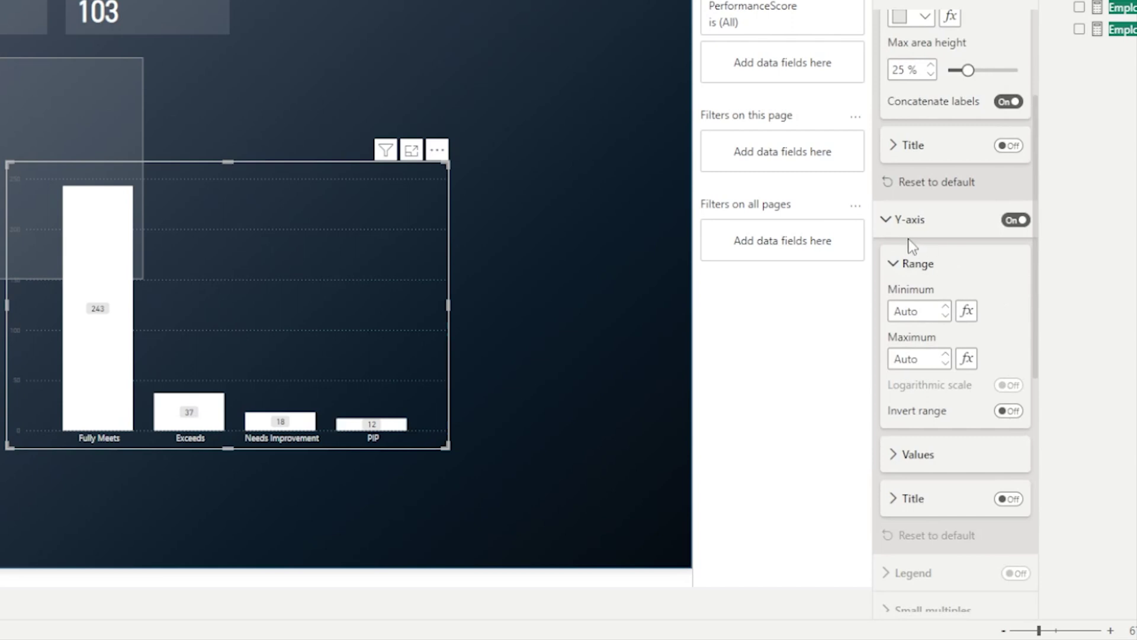
scroll(919, 250, down, 2)
click(915, 372)
scroll(915, 374, down, 4)
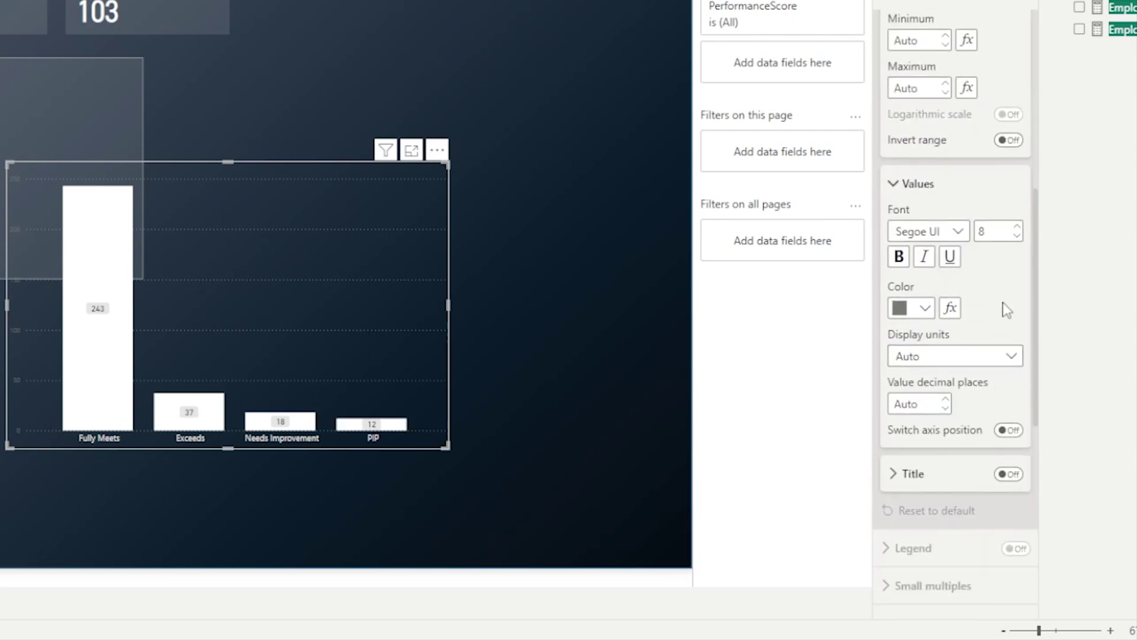
click(1017, 229)
click(1017, 228)
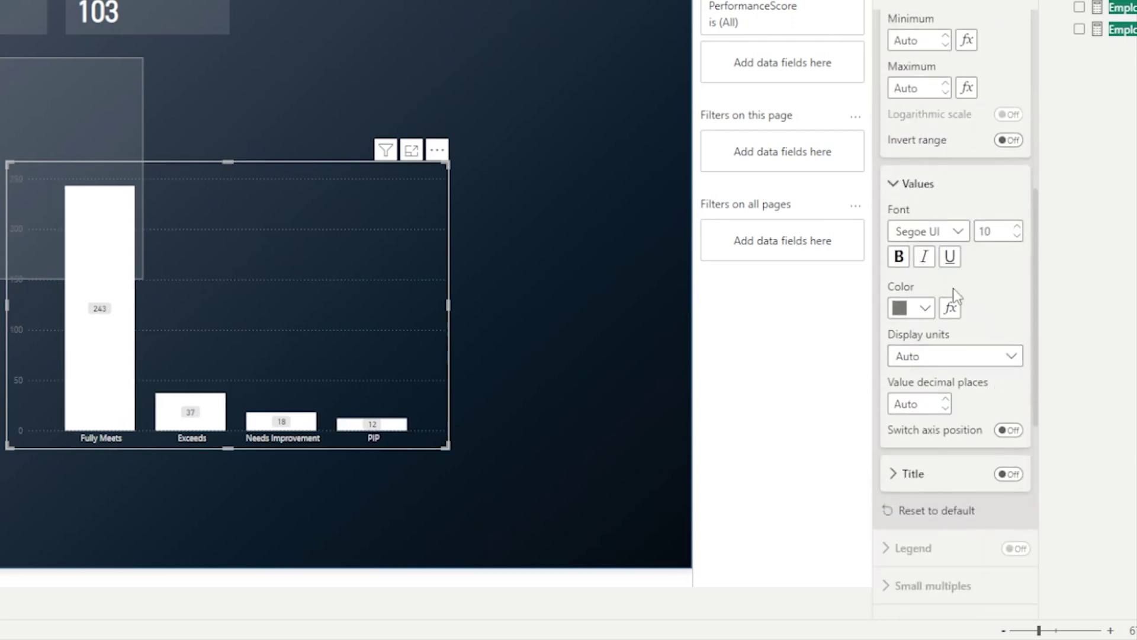
click(924, 308)
click(912, 61)
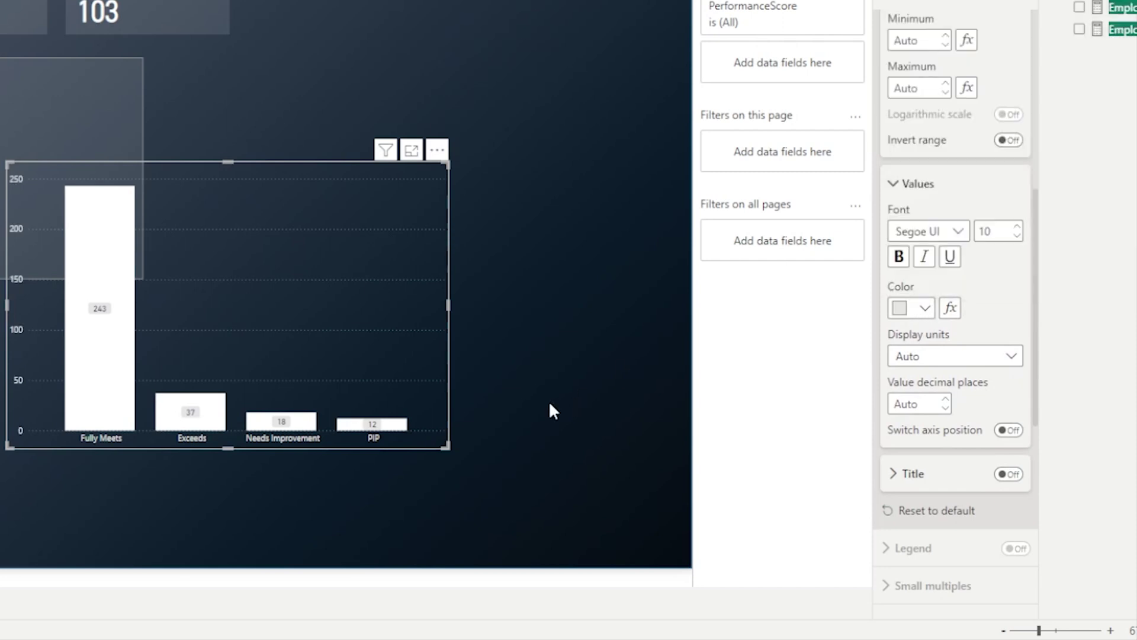
- Shrink the satisfaction chart, move it into the panel beneath its title and widen it to fill the panel
drag(443, 443, 327, 331)
drag(240, 249, 12, 201)
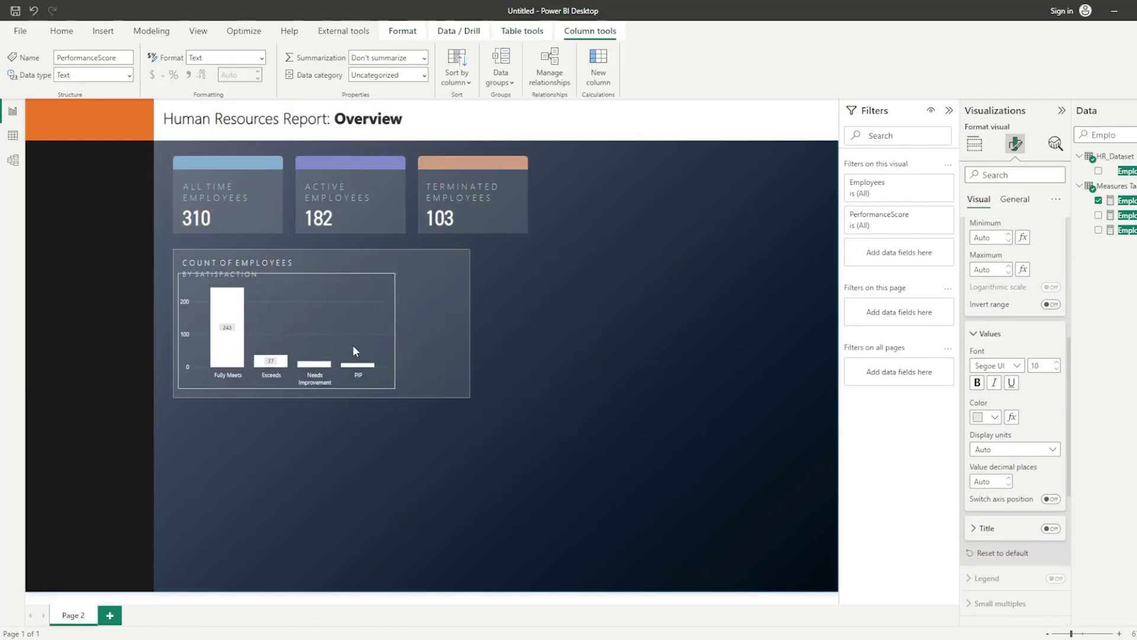
click(353, 345)
drag(351, 340, 461, 337)
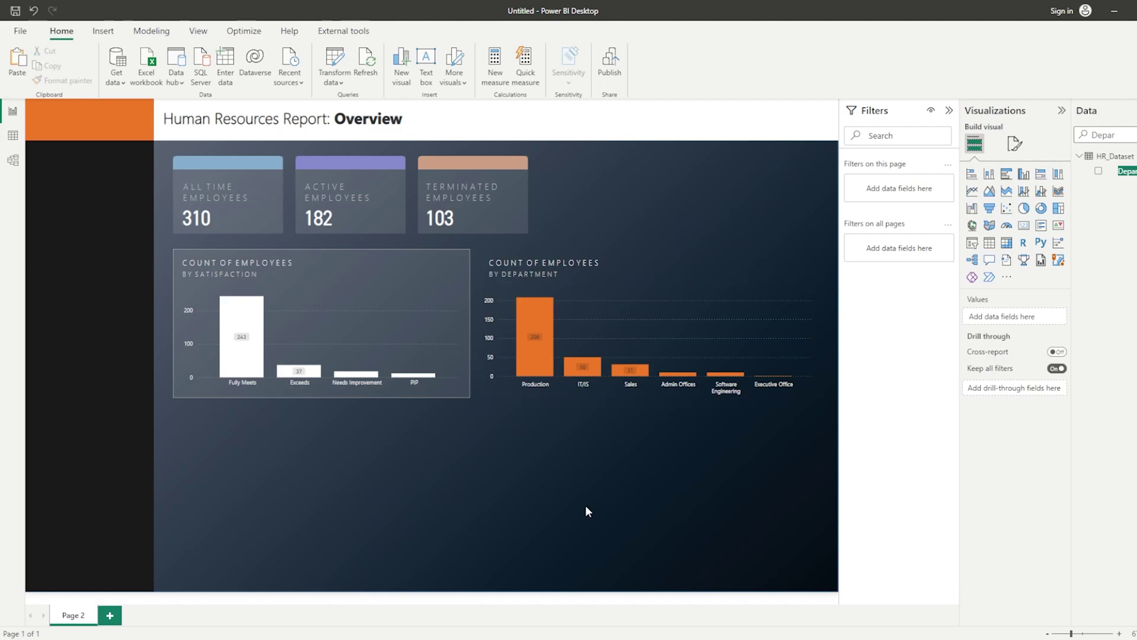
- Try a taller, narrower department chart with its title moved up beside the KPI cards
click(498, 325)
drag(480, 335, 538, 343)
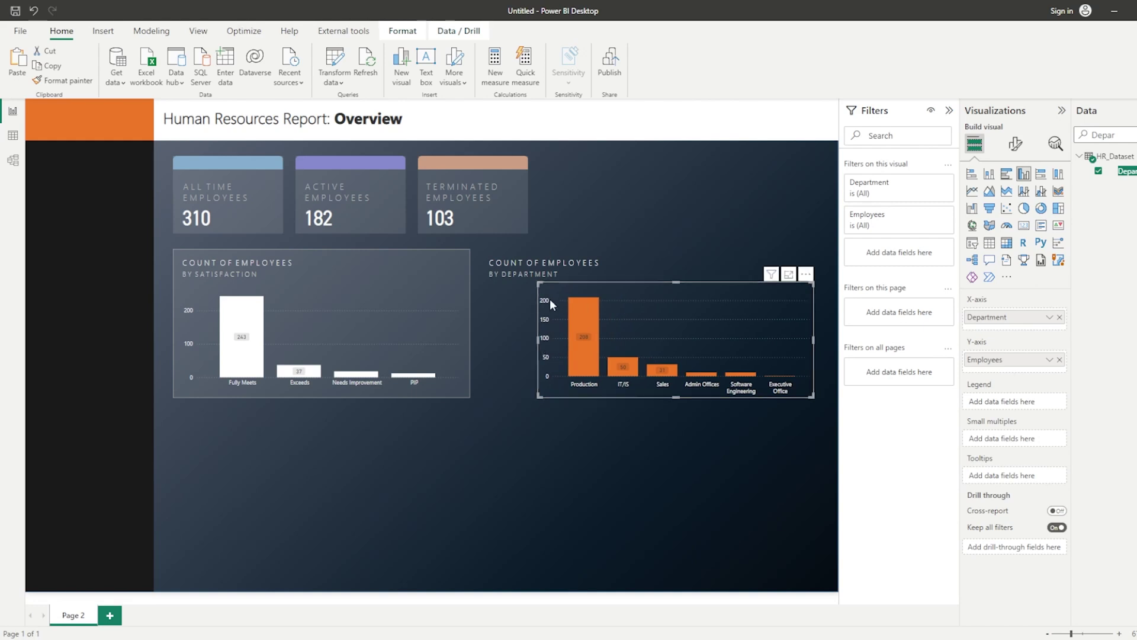
click(550, 267)
drag(489, 275, 529, 274)
drag(603, 256, 658, 159)
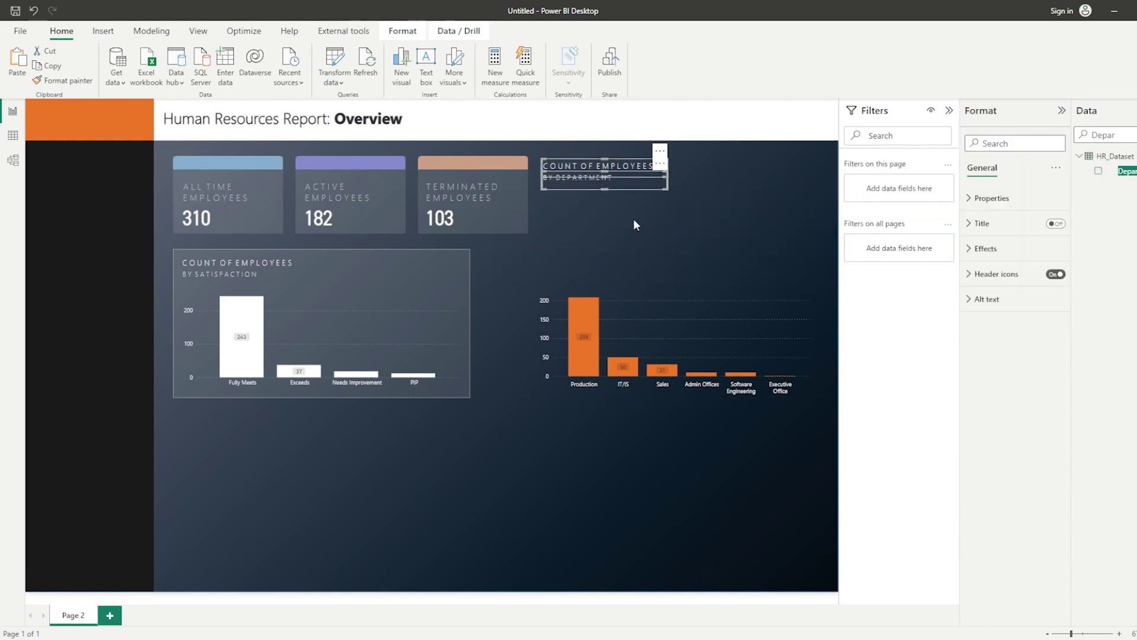
click(648, 308)
drag(677, 282, 678, 190)
click(524, 321)
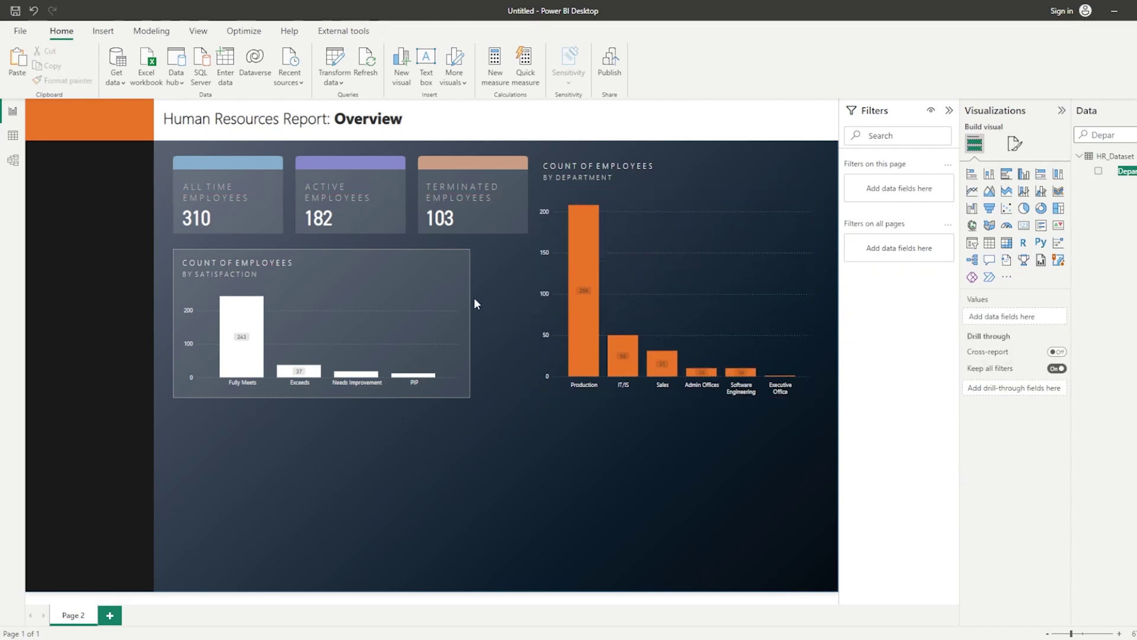
- Try widening the satisfaction panel and its chart to align with the outer edge of the terminated employees card
click(467, 299)
drag(472, 324, 523, 323)
click(443, 341)
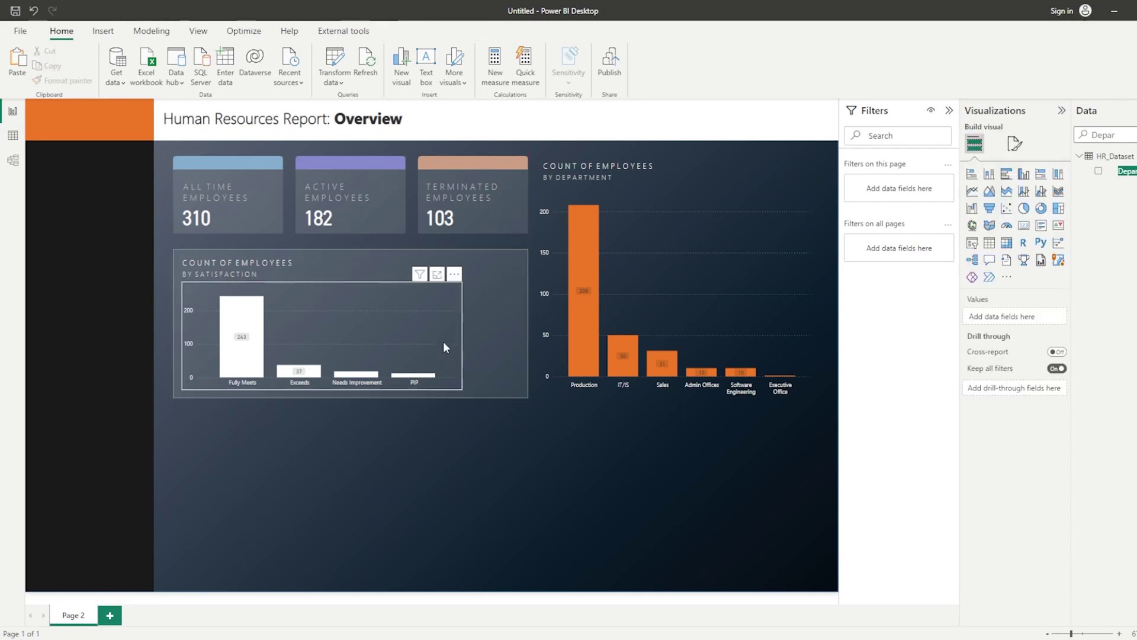
drag(462, 334, 513, 334)
click(529, 479)
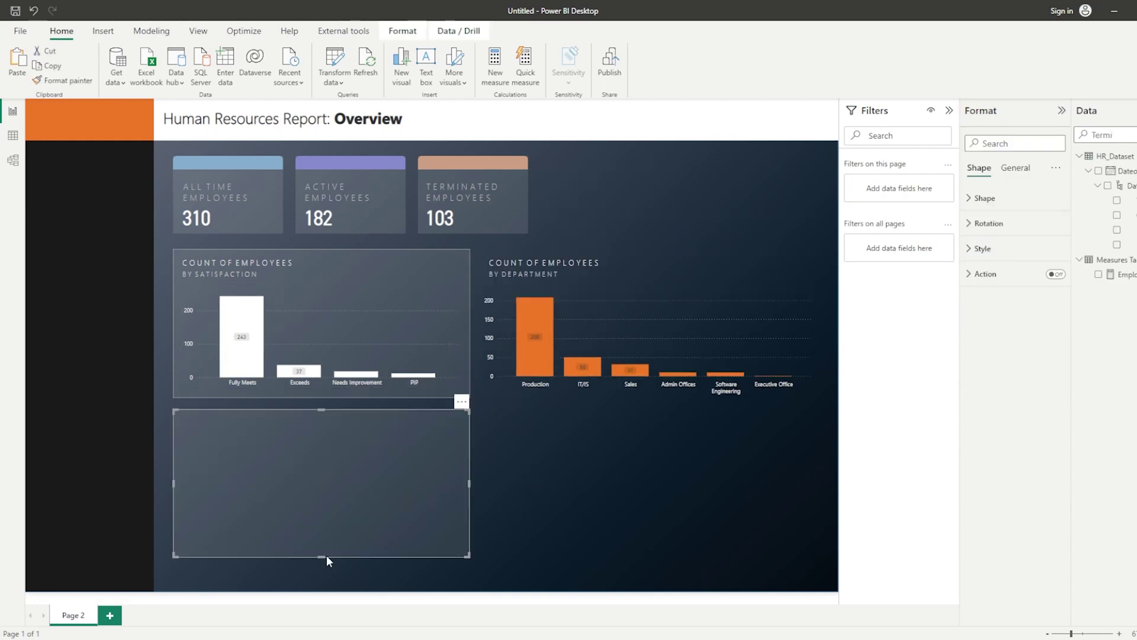
- Enlarge the empty panel below the satisfaction chart in height and width so it extends beneath the department chart
drag(326, 556, 320, 574)
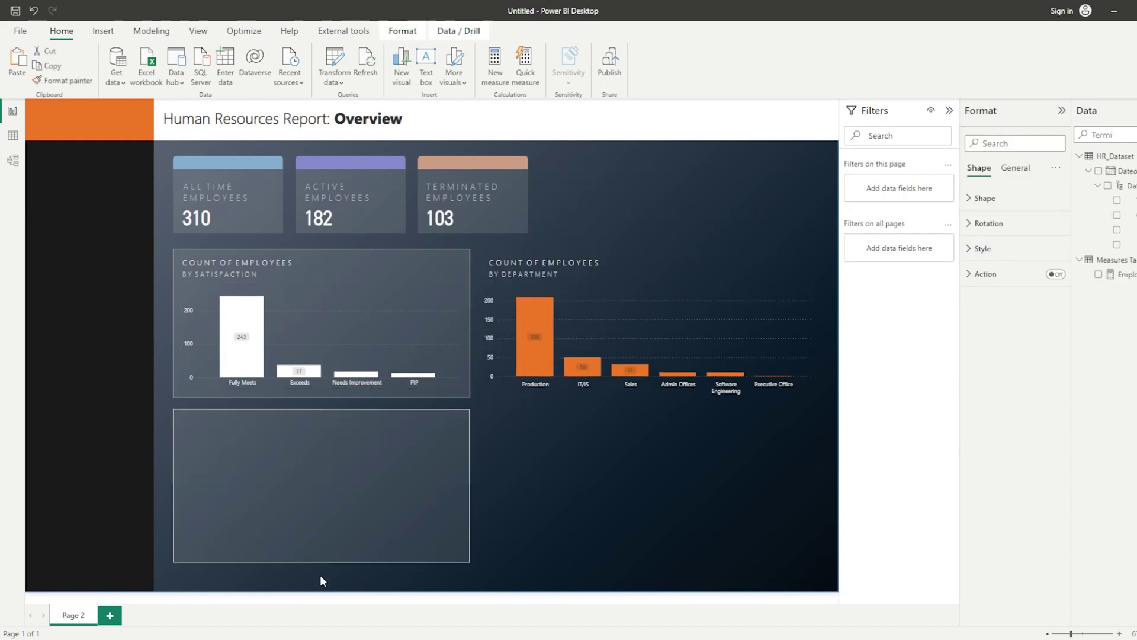
drag(469, 493, 605, 516)
click(657, 518)
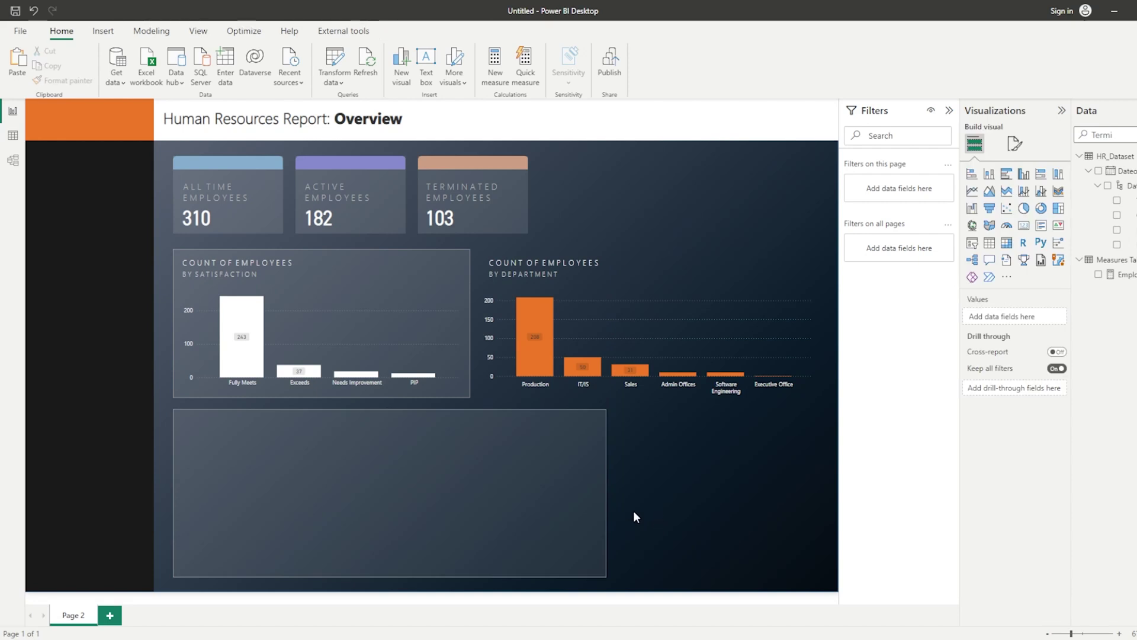
- Insert a table in the empty lower panel with the fields ManagerName, Department, Employees, Employees_Active and Employees_Terminated
click(988, 242)
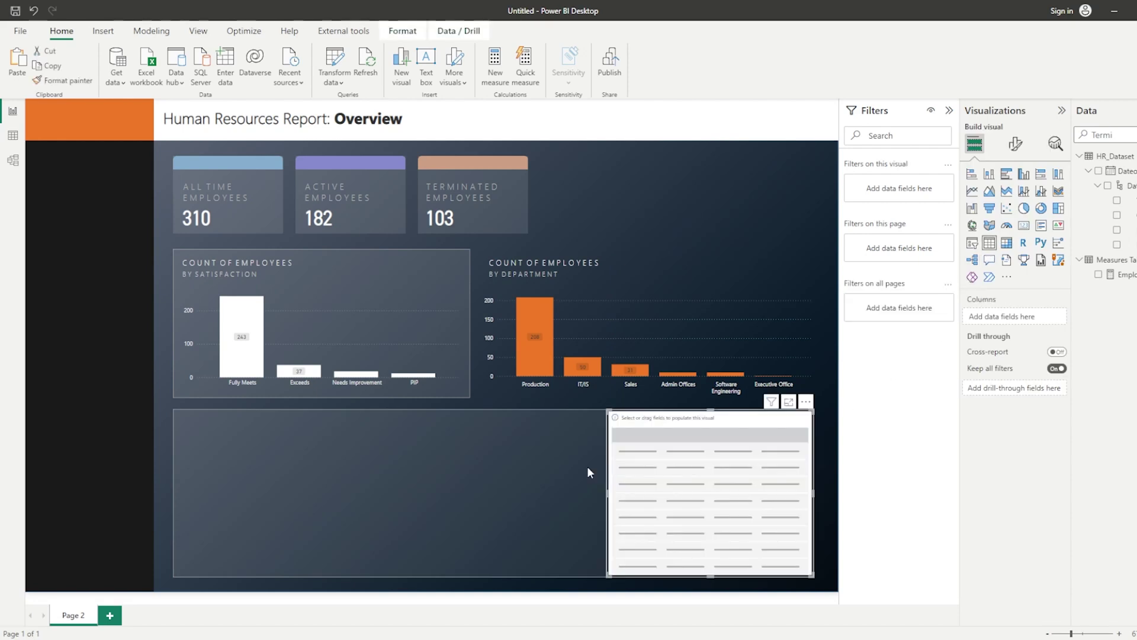
drag(680, 496, 291, 497)
key(BackSpace)
key(BackSpace)
key(BackSpace)
key(BackSpace)
key(BackSpace)
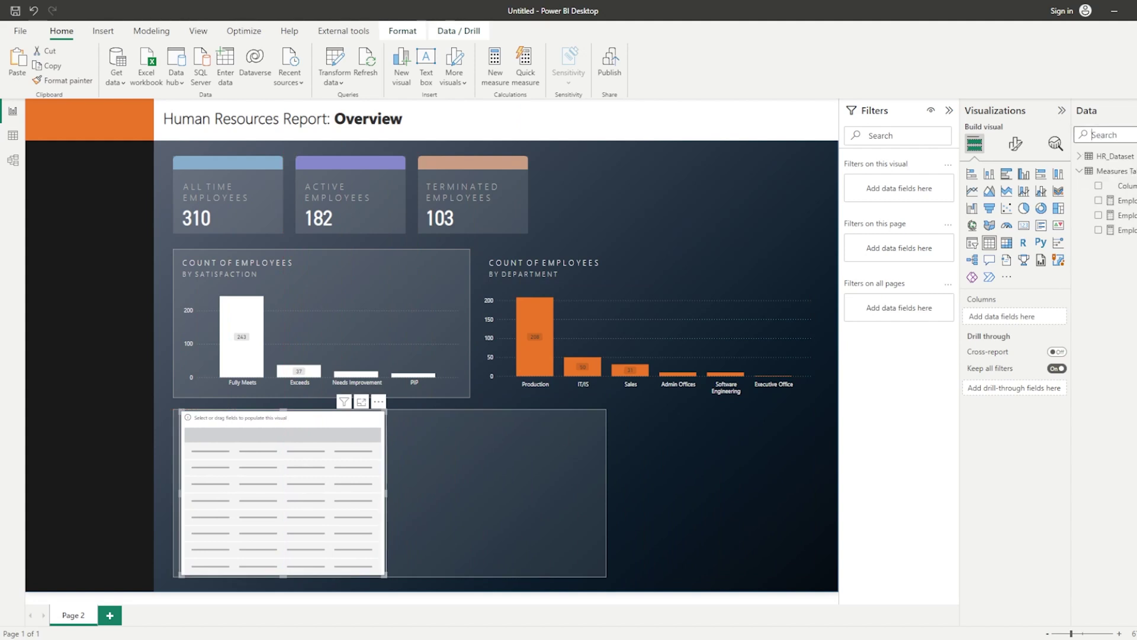
text(Mana)
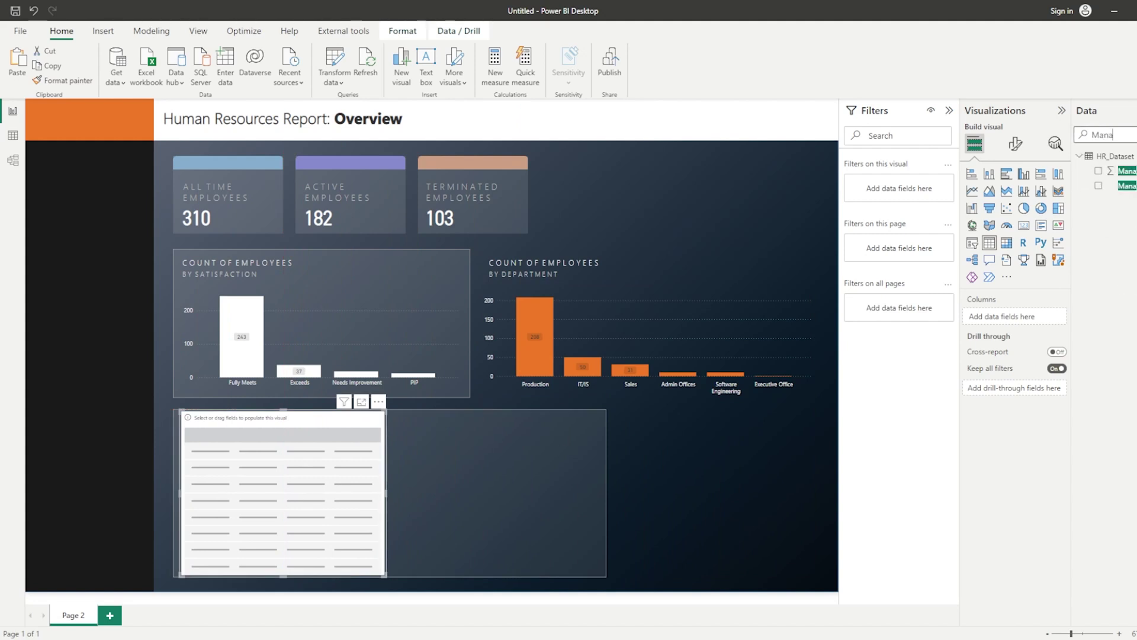
click(1099, 186)
text(Depar)
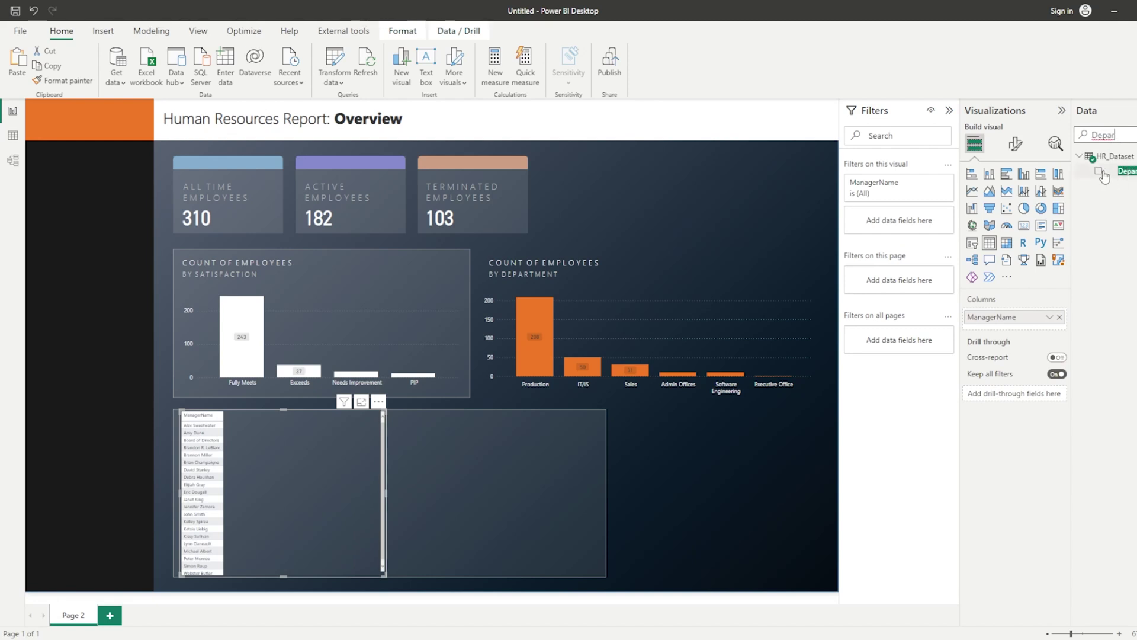
click(1098, 171)
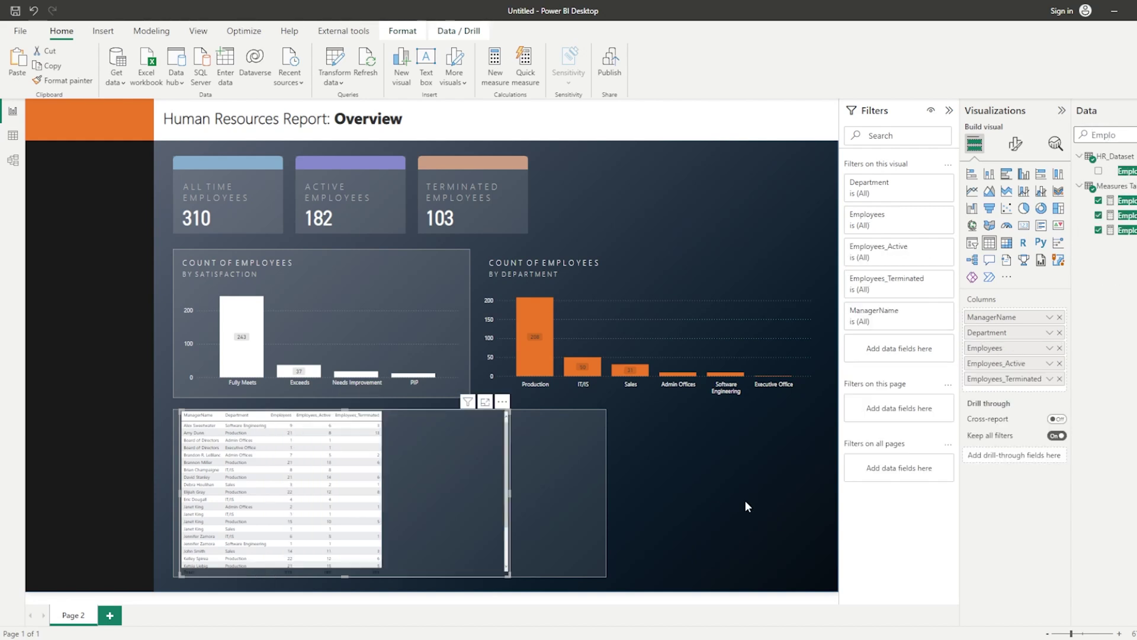
click(745, 500)
- Set the table's style preset to None
click(485, 500)
click(1016, 146)
click(896, 333)
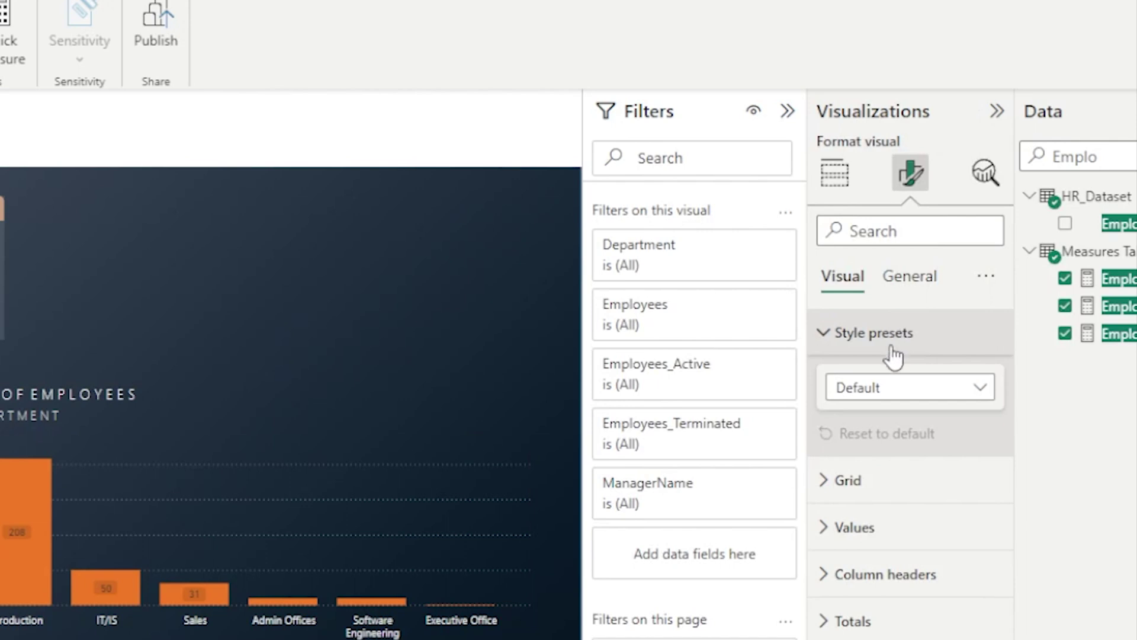
click(891, 387)
click(853, 443)
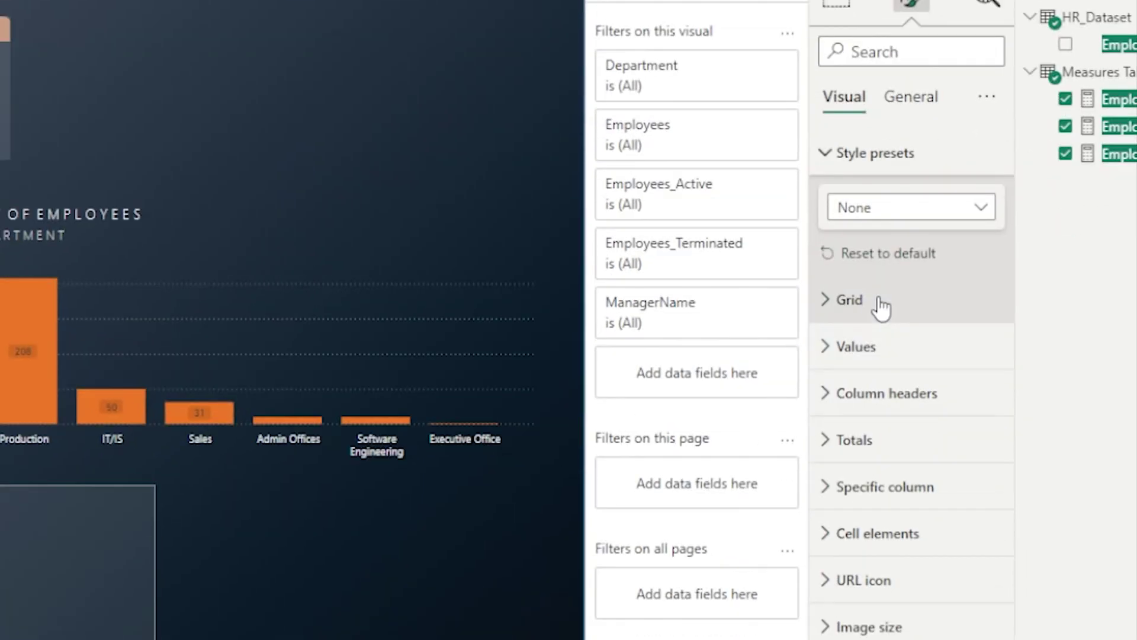
- Turn off the table's horizontal gridlines and set its row padding to 6
click(881, 302)
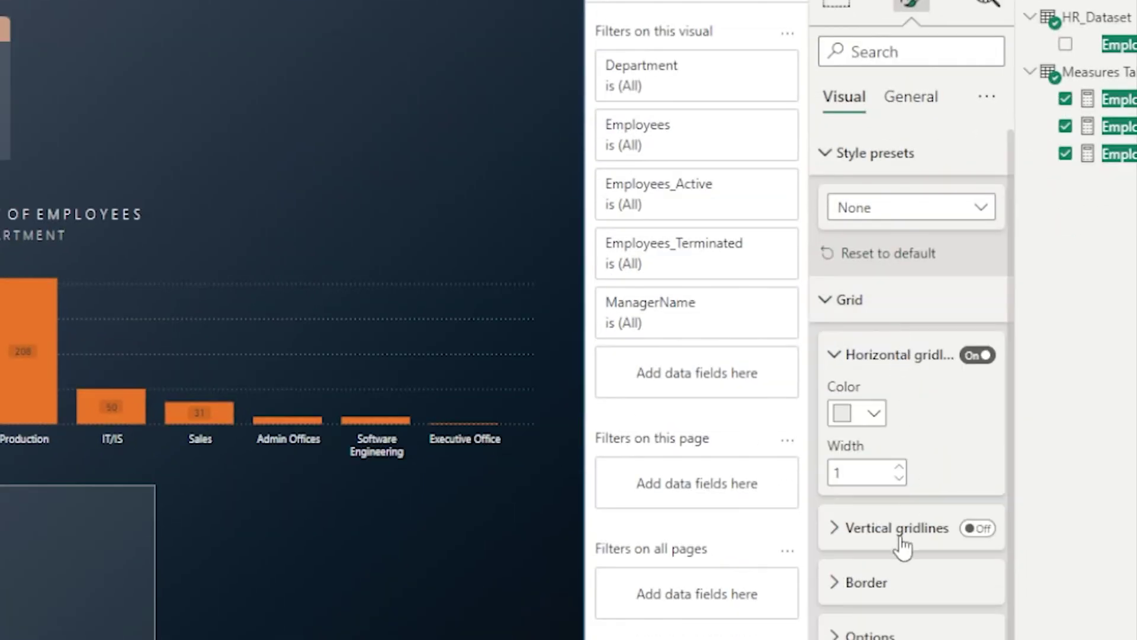
click(976, 356)
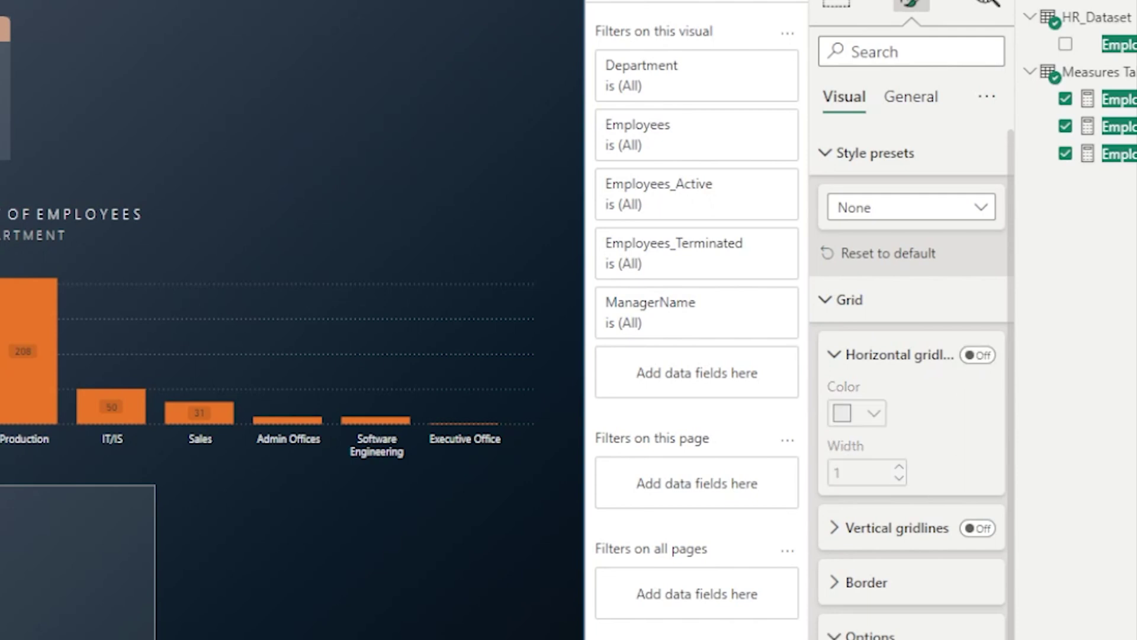
click(980, 565)
click(980, 565)
click(981, 565)
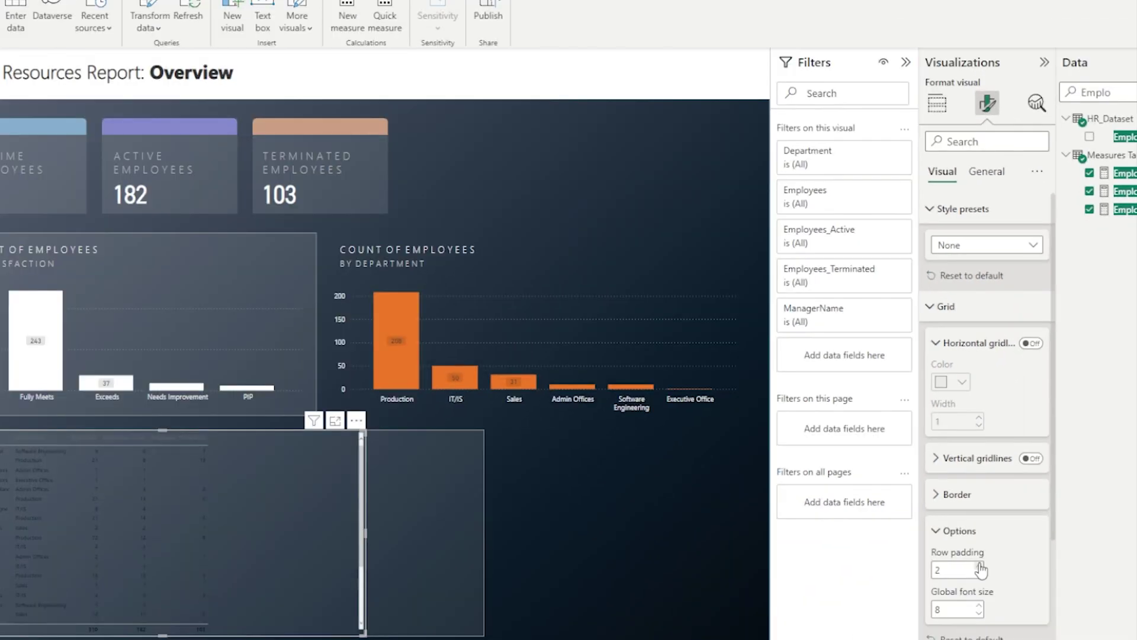
click(980, 565)
click(980, 566)
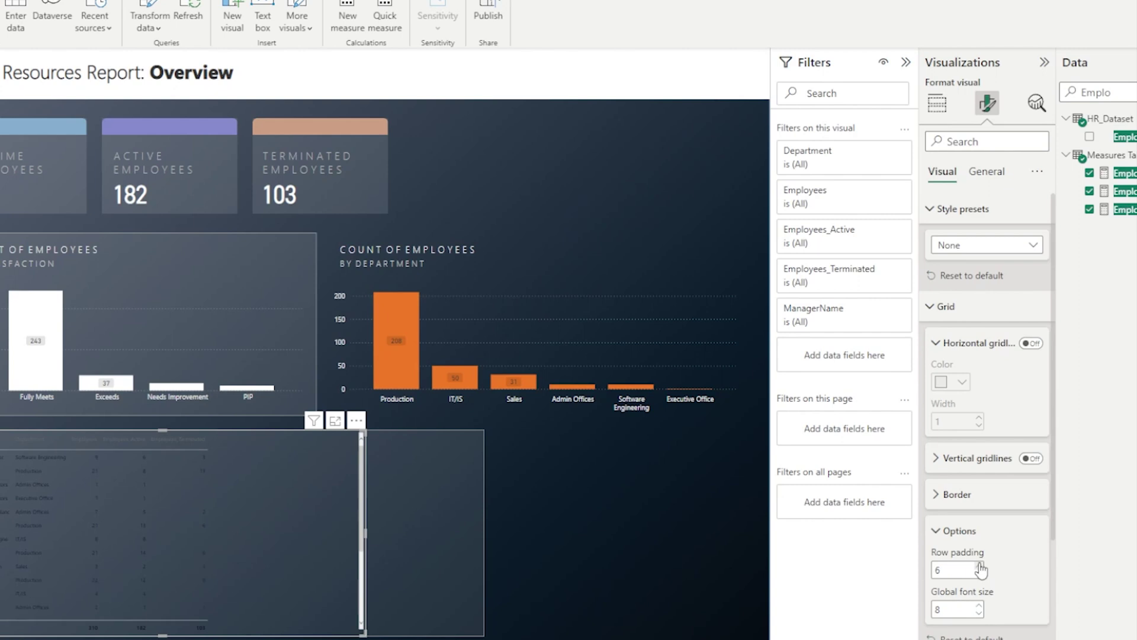
click(954, 531)
click(943, 306)
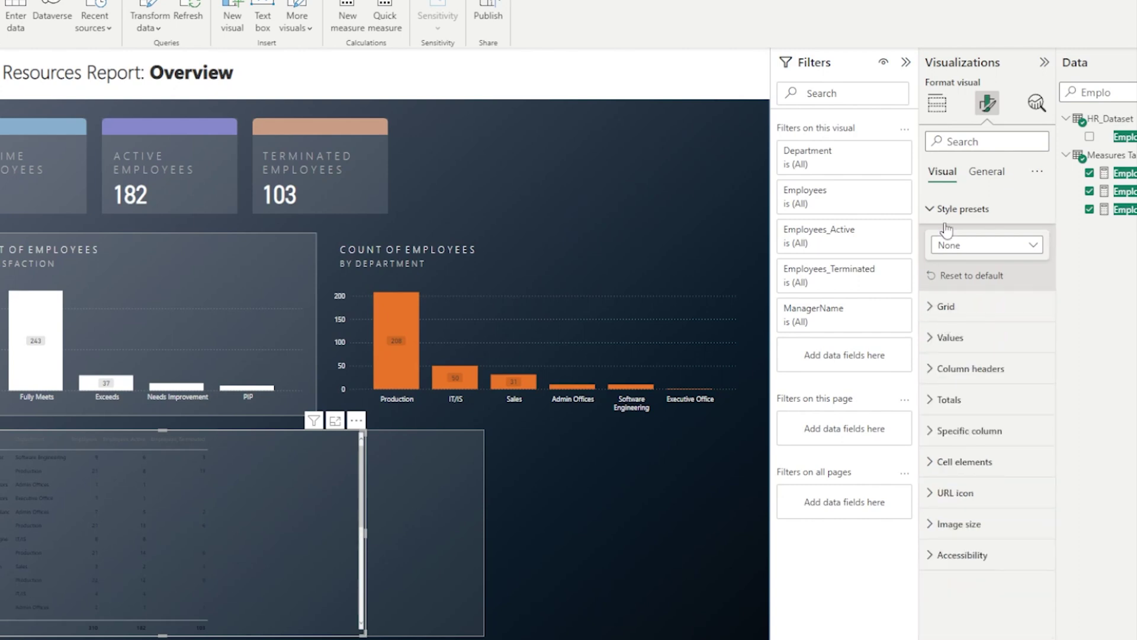
click(943, 212)
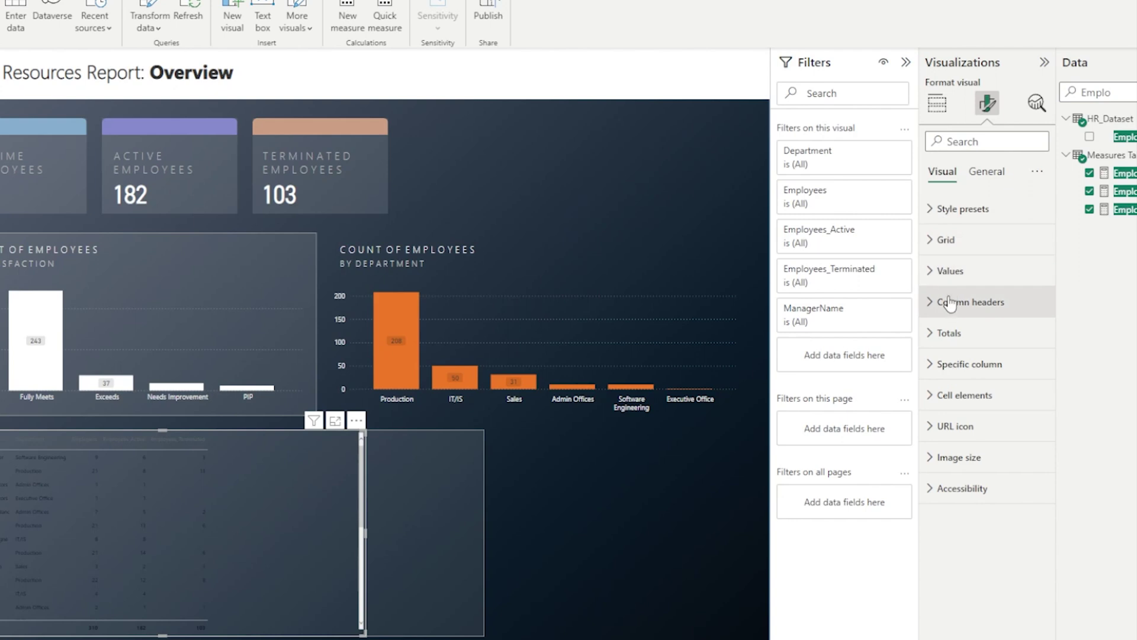
- Format the table values with white text, grey alternate text and font size 10
click(948, 271)
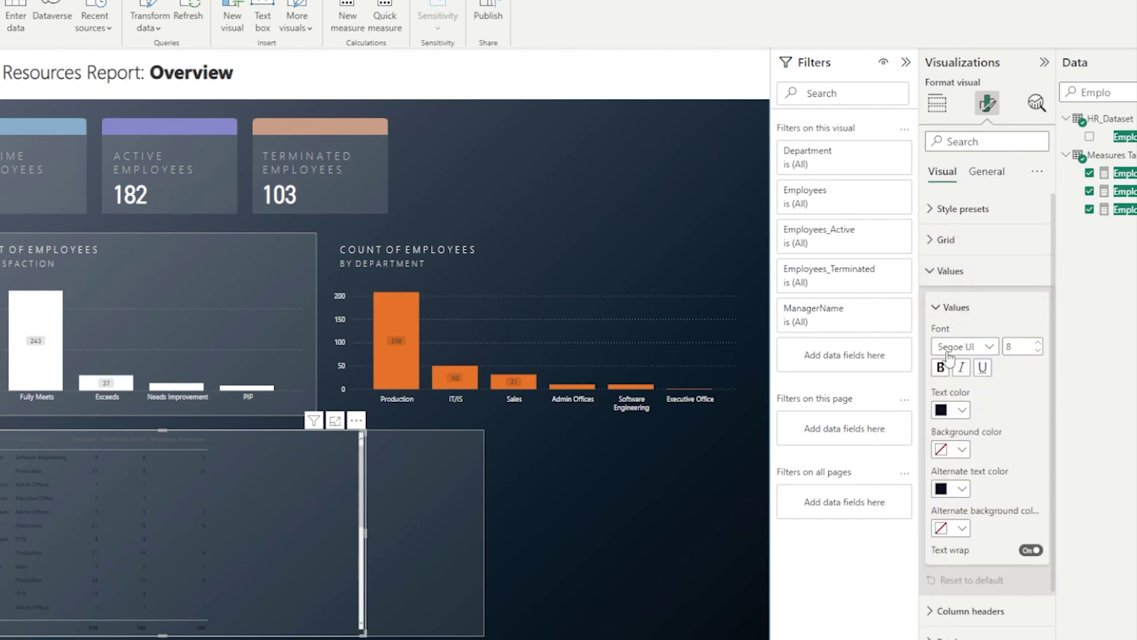
click(945, 414)
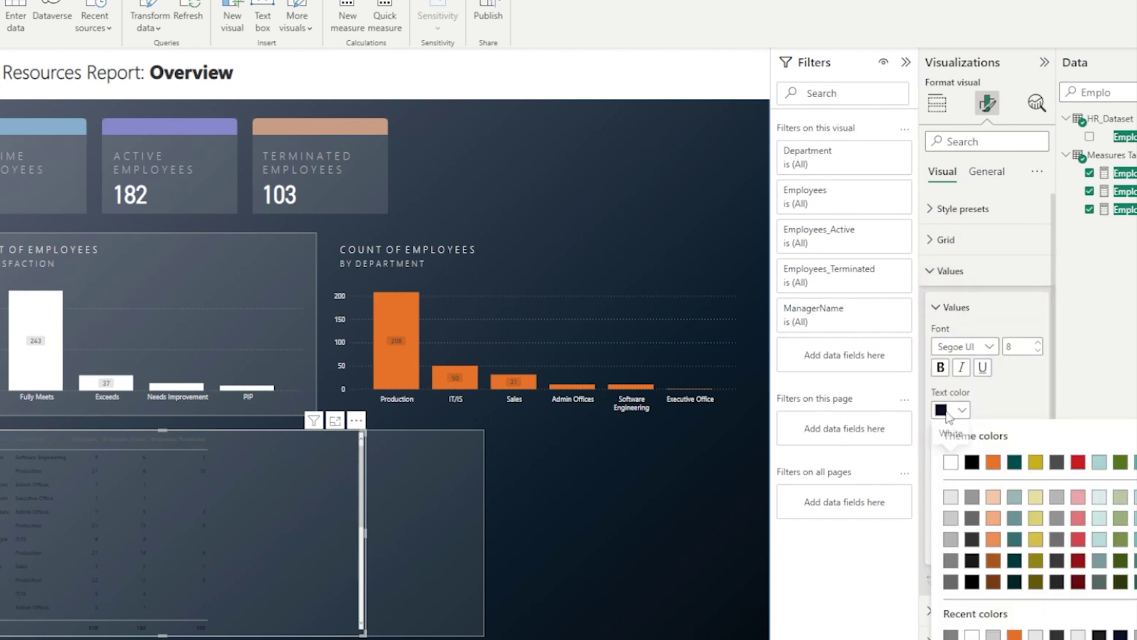
click(952, 462)
click(955, 488)
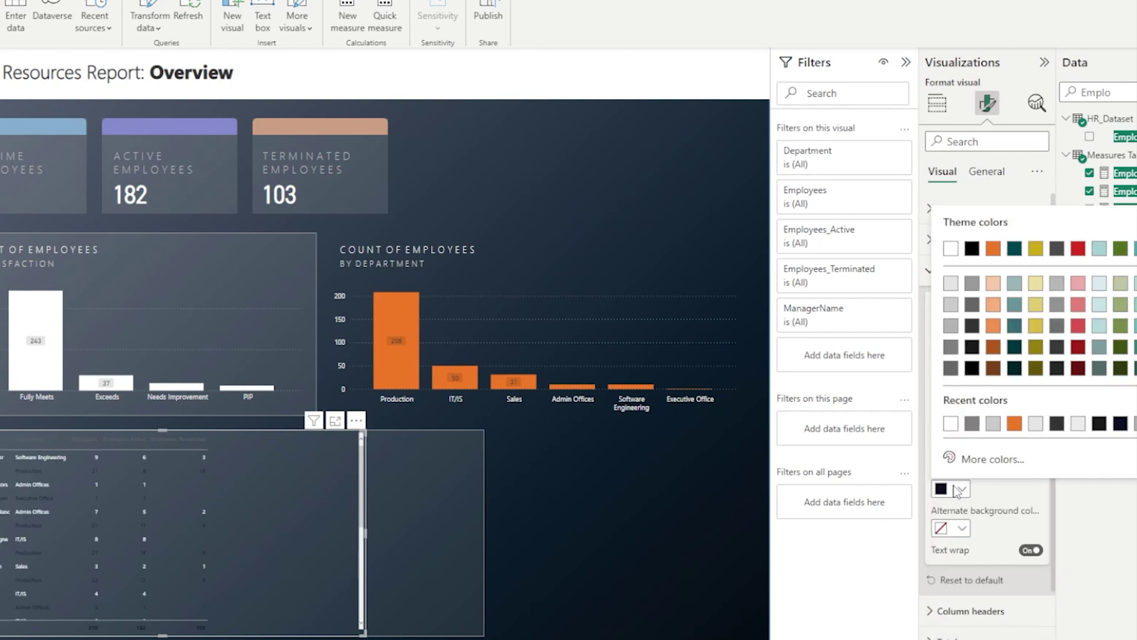
click(951, 325)
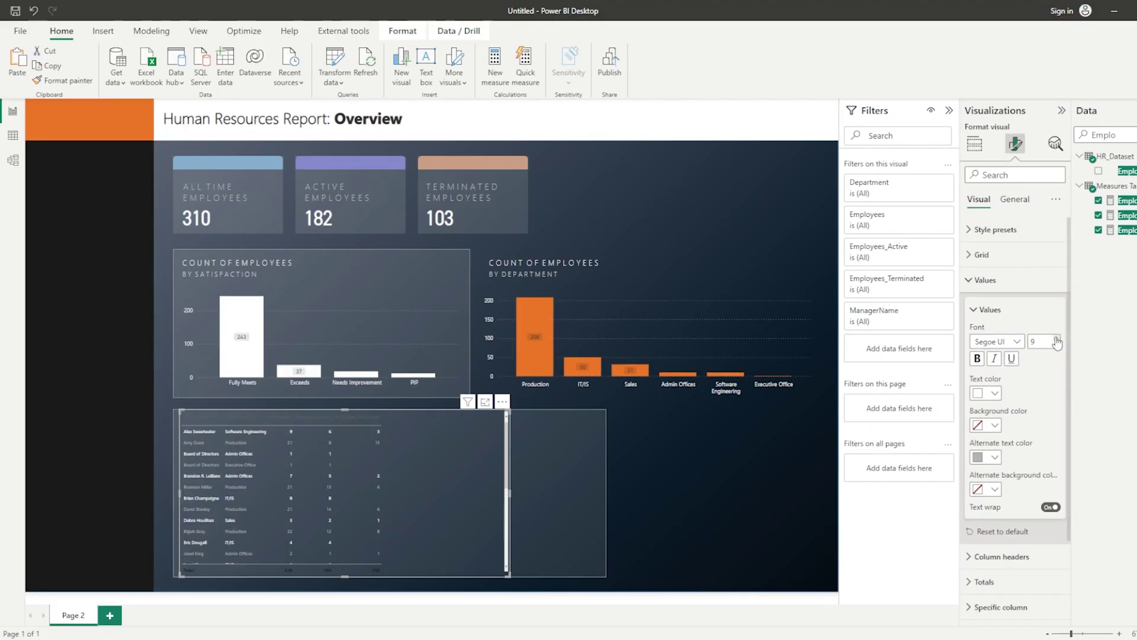
click(1050, 341)
click(1049, 342)
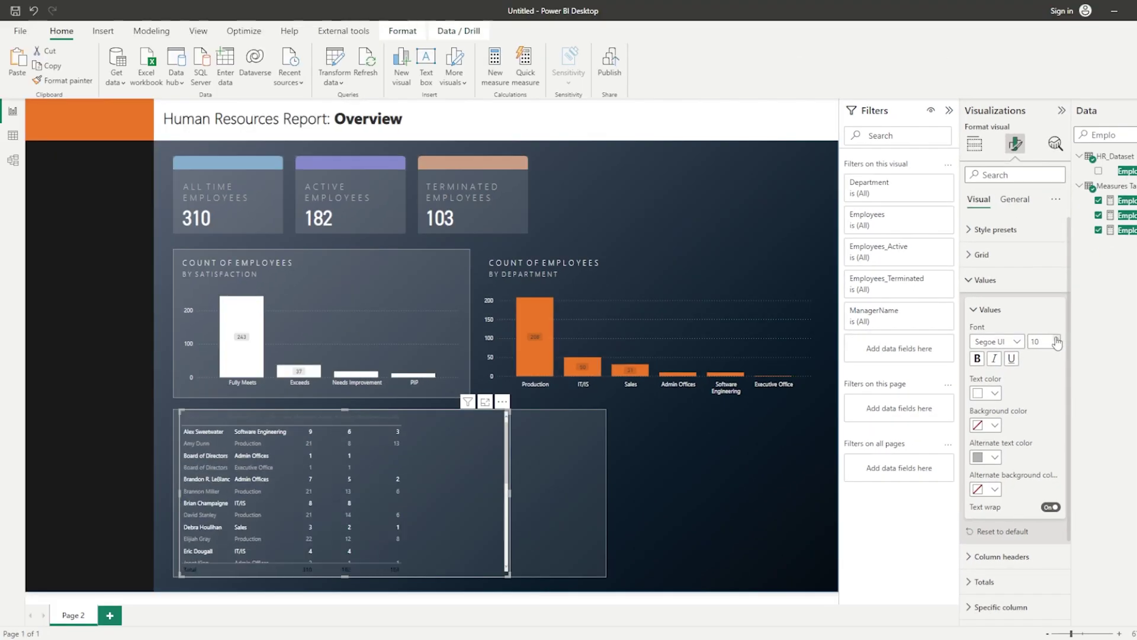
click(981, 280)
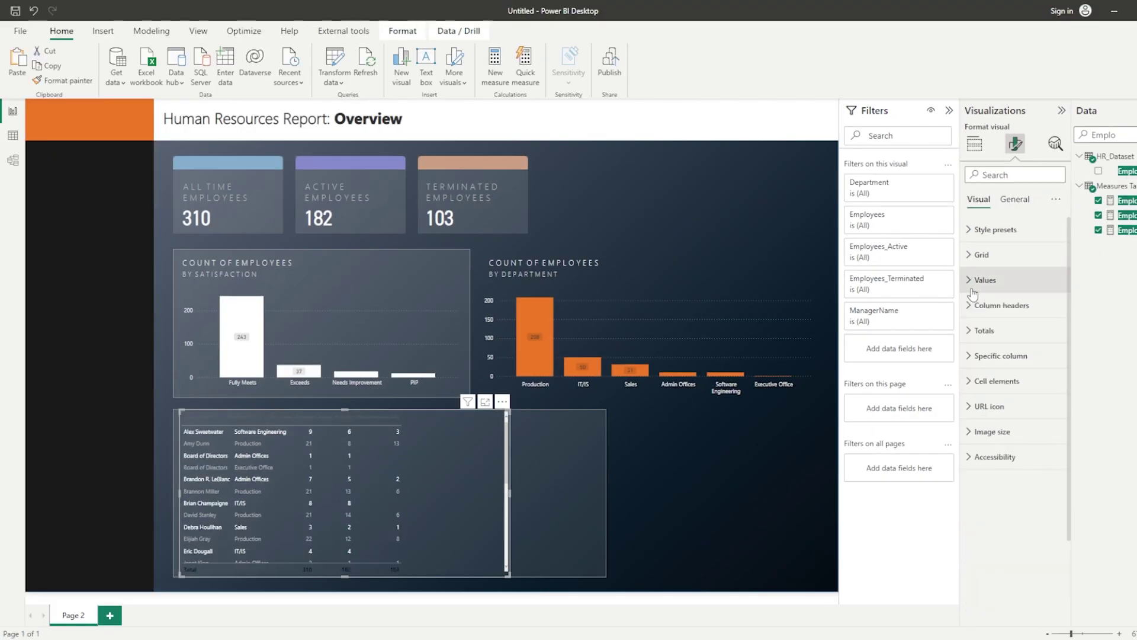
- Turn off the table's totals row
click(977, 331)
click(1051, 360)
click(978, 331)
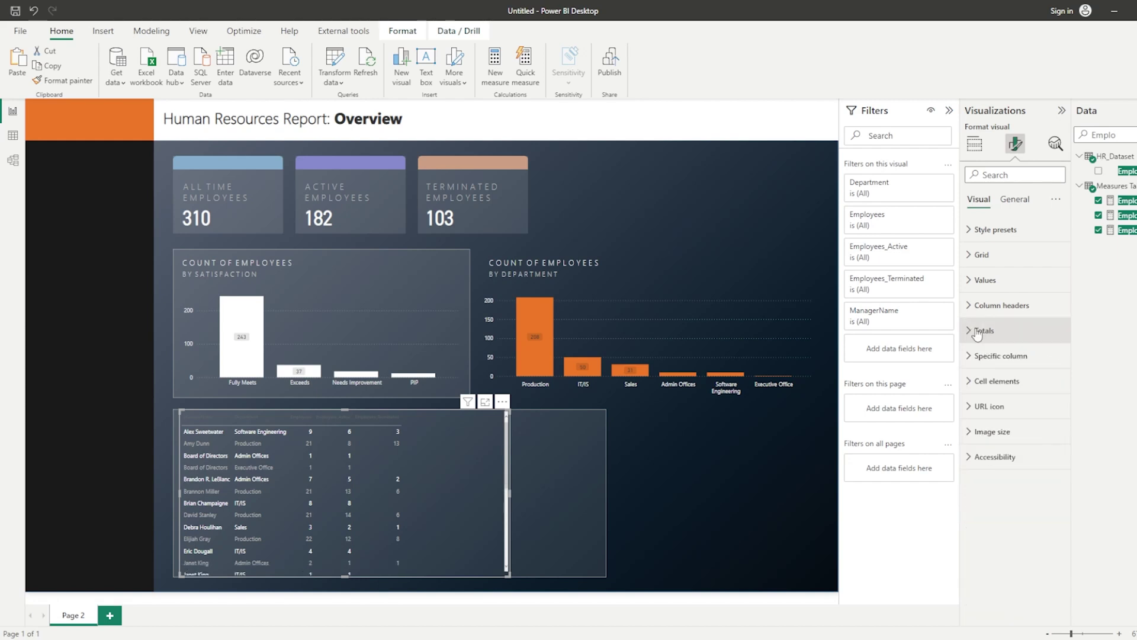
- Format the table's column headers in bold Segoe UI Light at font size 10 with white text
click(970, 314)
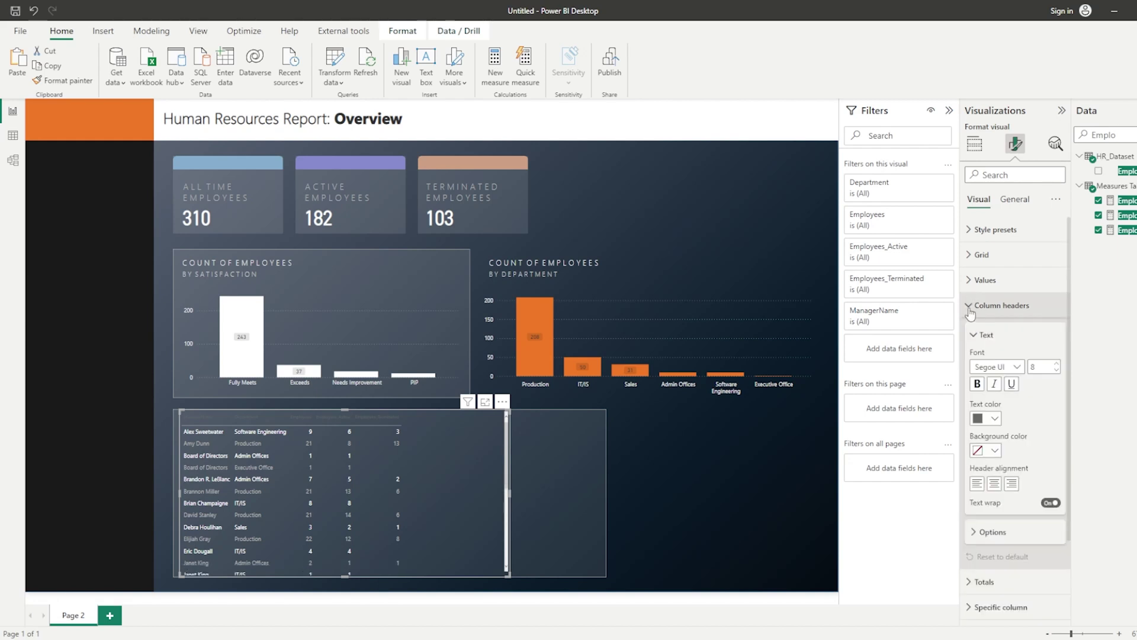
click(1001, 367)
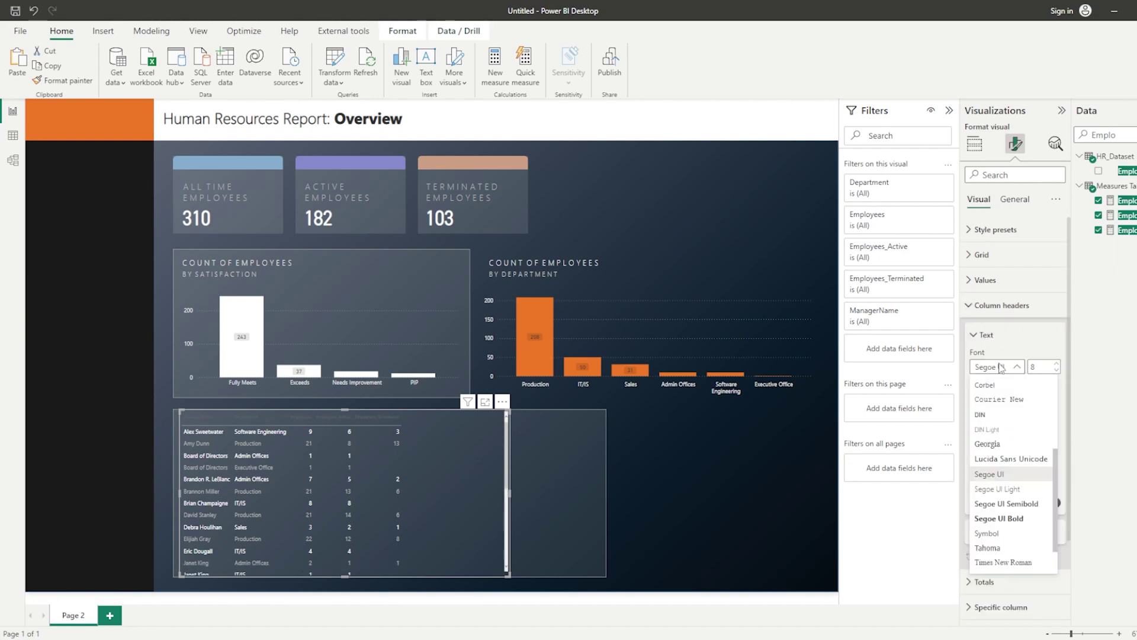
click(1002, 489)
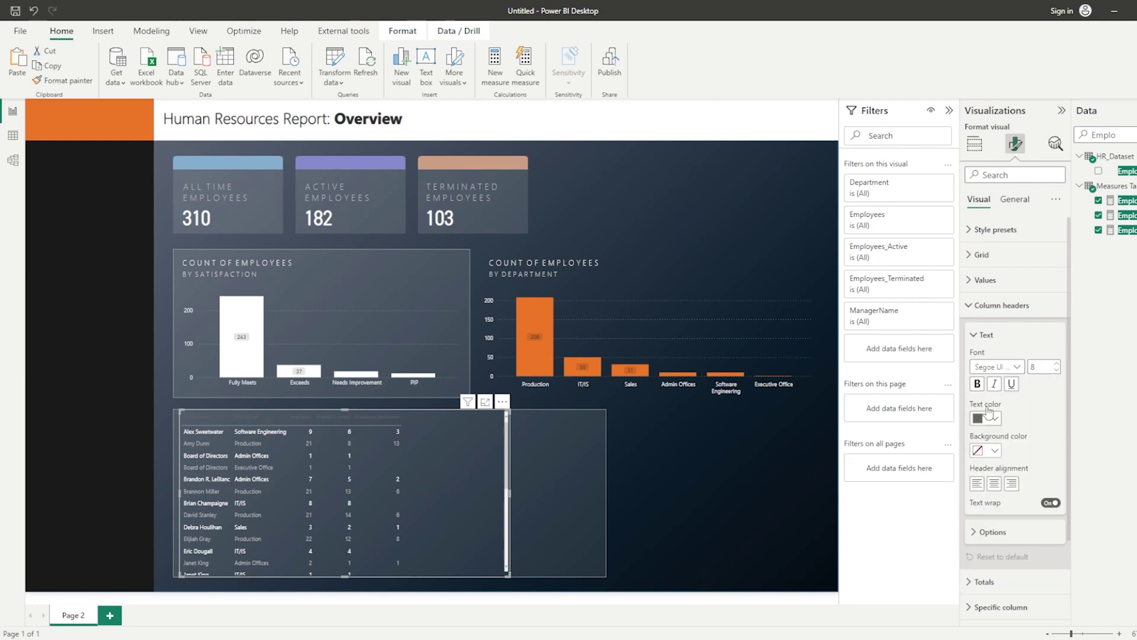
click(1058, 364)
click(1058, 365)
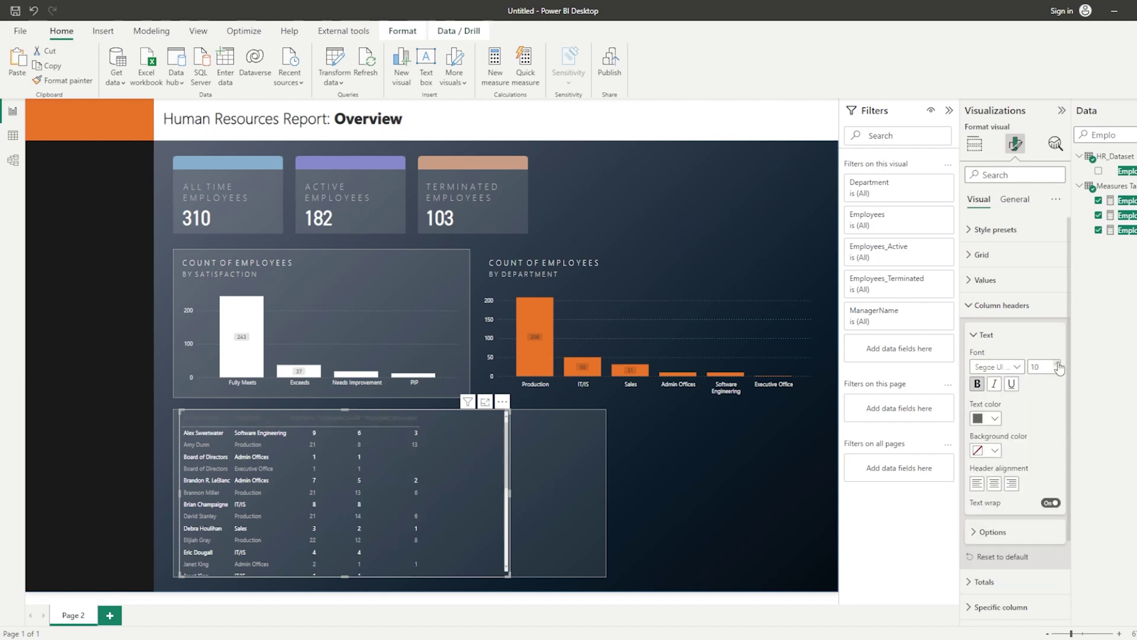
click(985, 419)
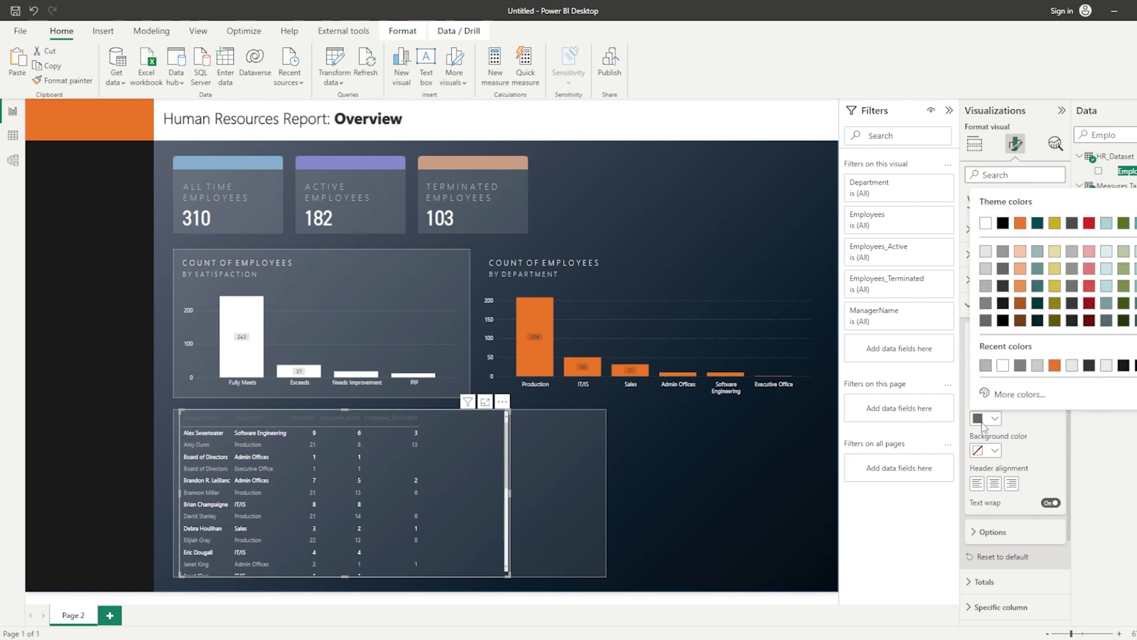
click(984, 224)
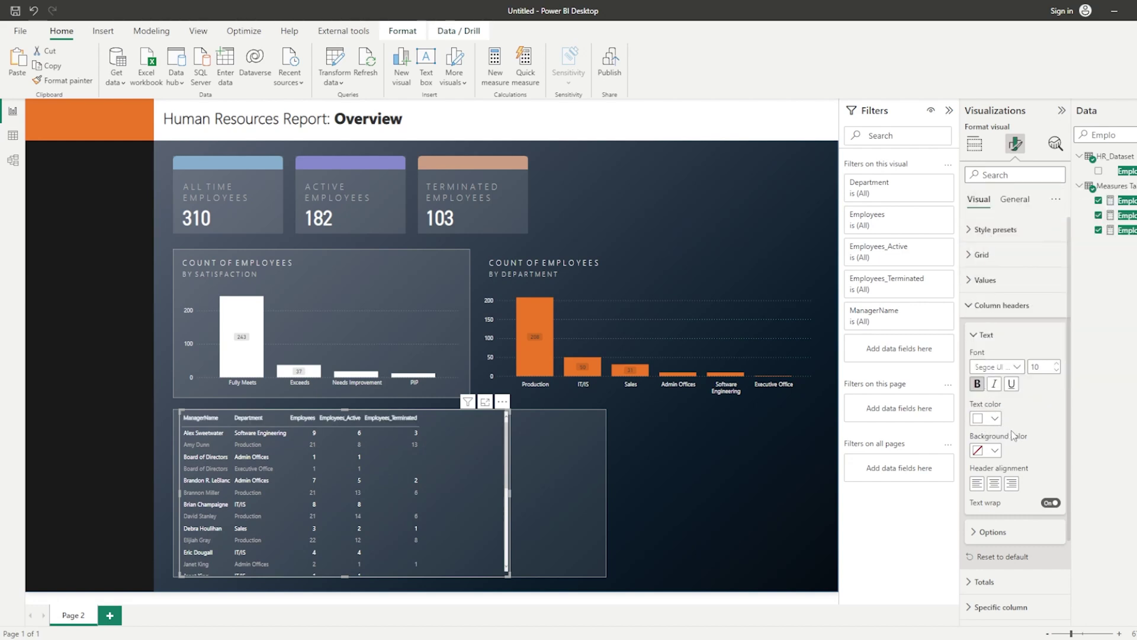
- Set the background color of the table's column headers to grey
click(995, 451)
click(985, 338)
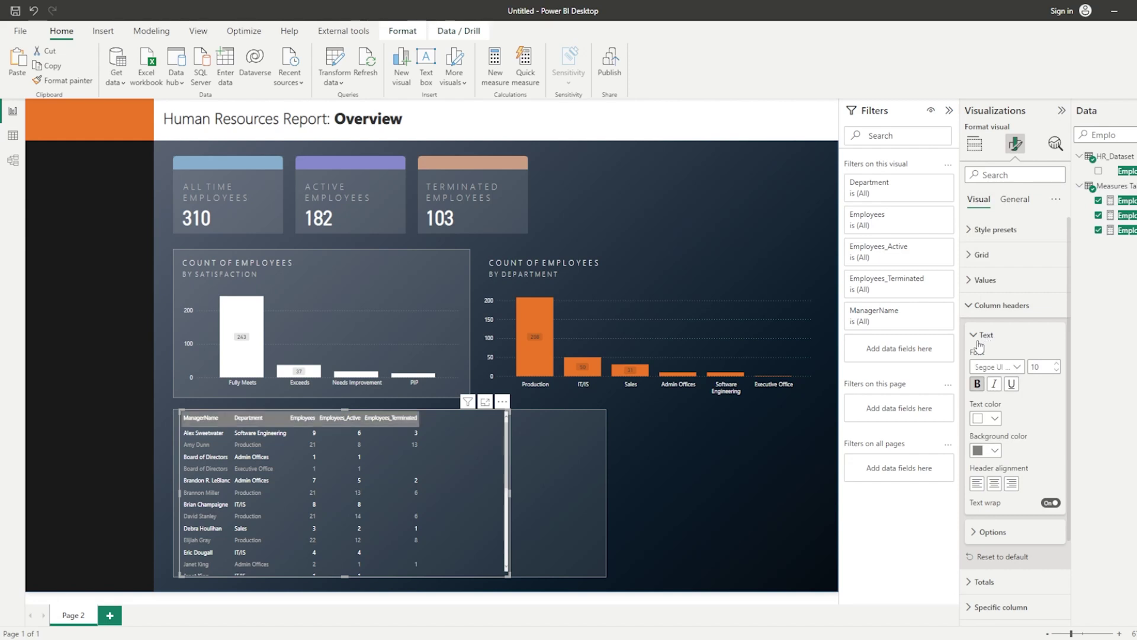
click(969, 305)
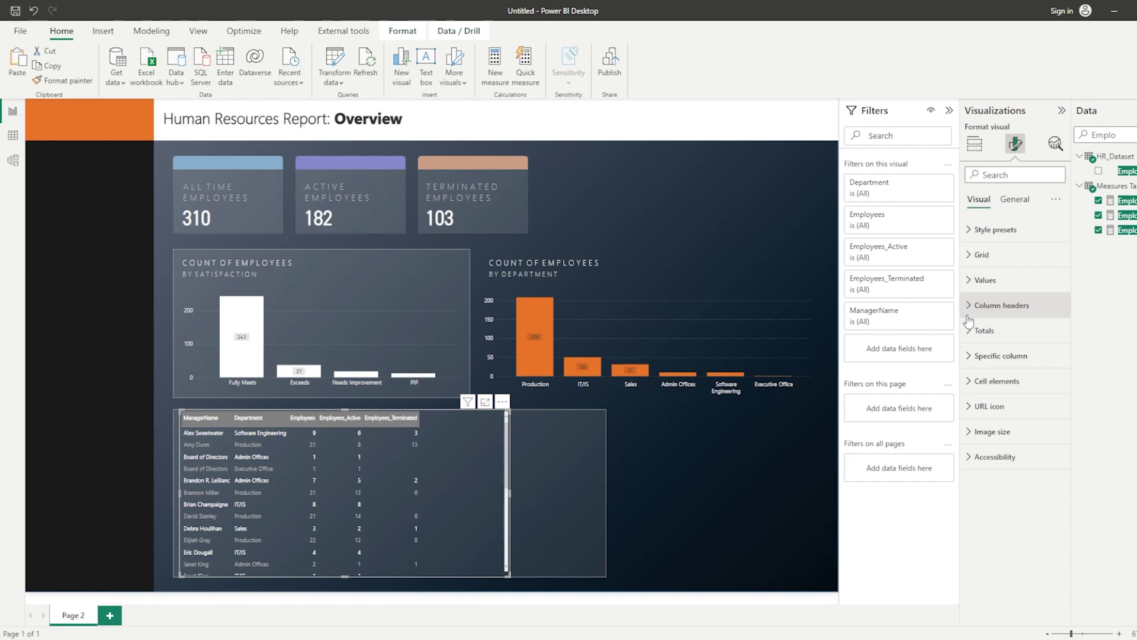
- Try centering only the header of the table's ManagerName column
click(972, 356)
click(1050, 469)
click(1050, 435)
click(994, 595)
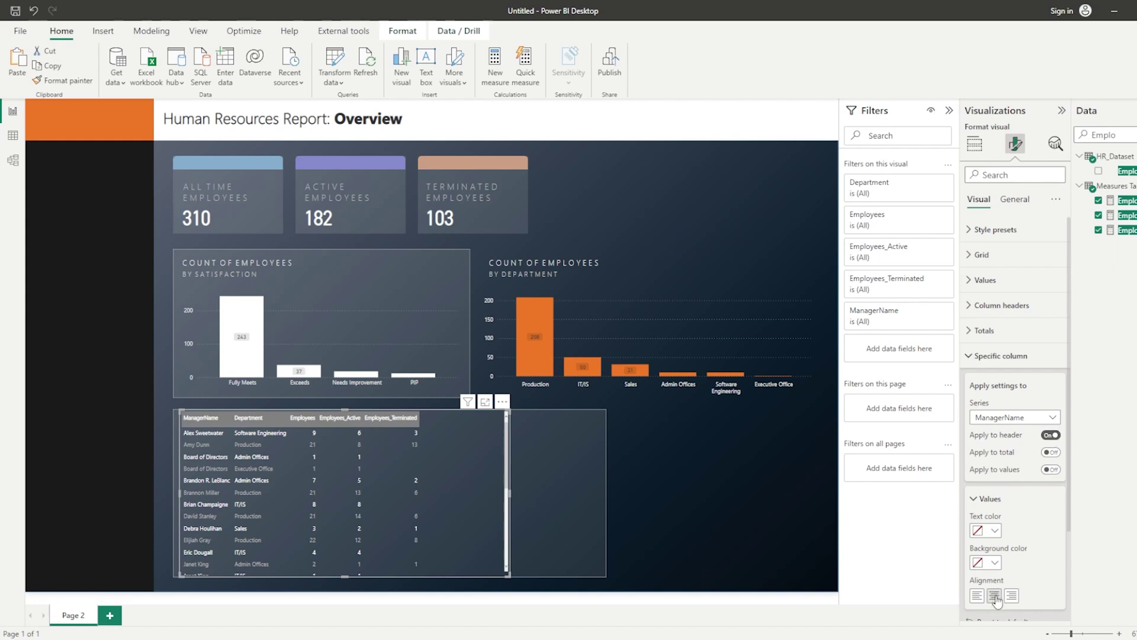
click(1016, 422)
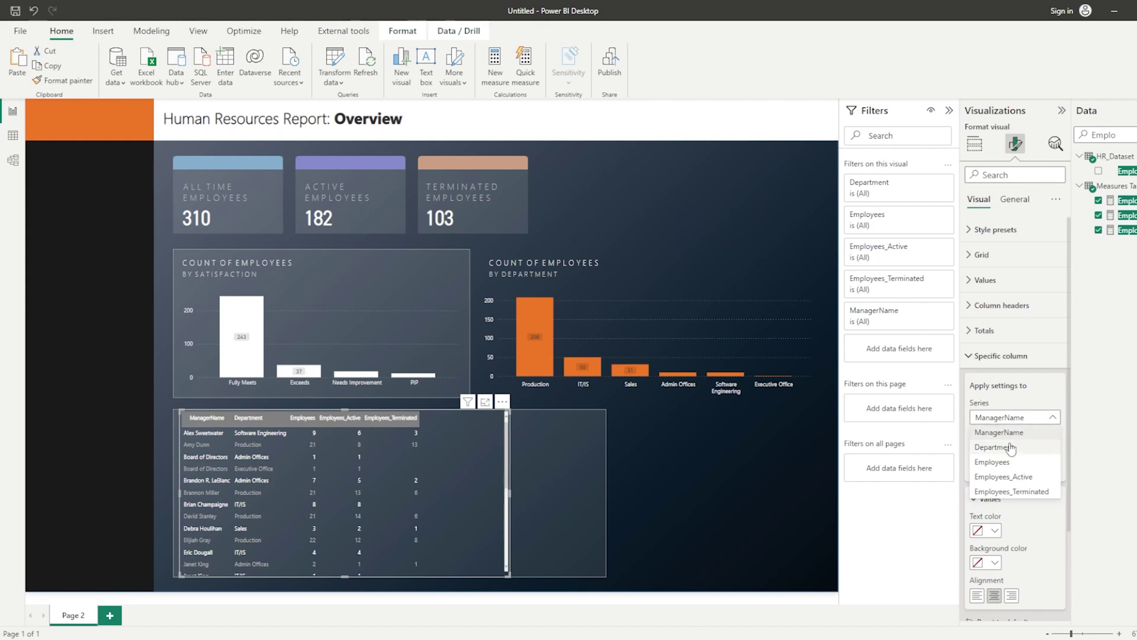
click(1012, 432)
click(977, 595)
- Center the headers and values of the Employees, Employees_Active and Employees_Terminated columns
click(1015, 417)
click(1005, 456)
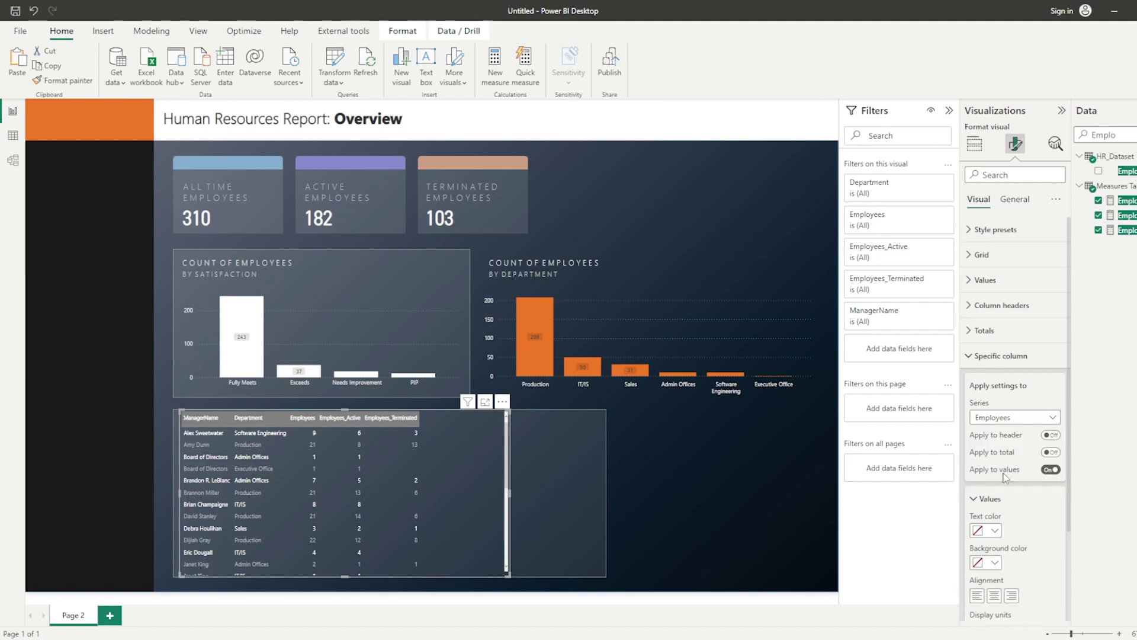
click(1051, 434)
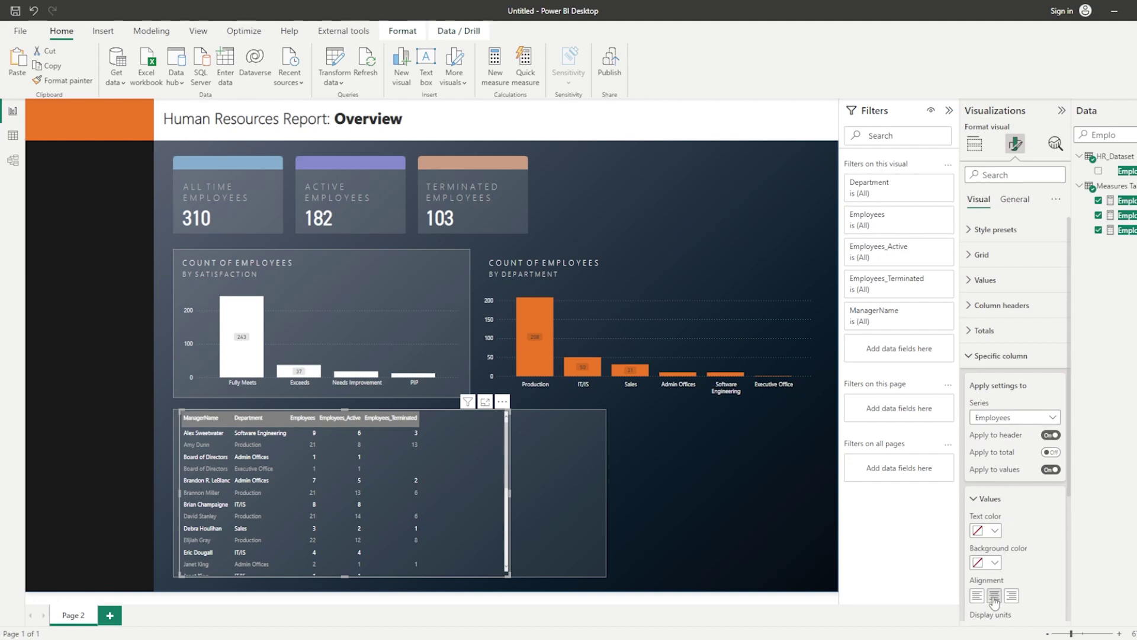
click(1016, 416)
click(1015, 478)
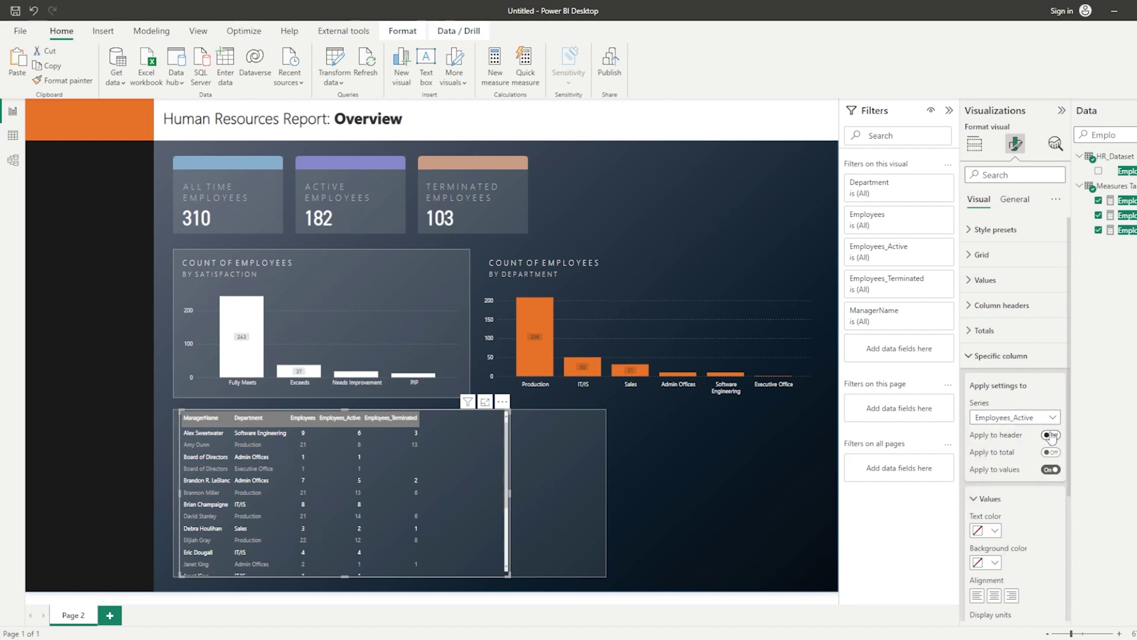
click(1015, 416)
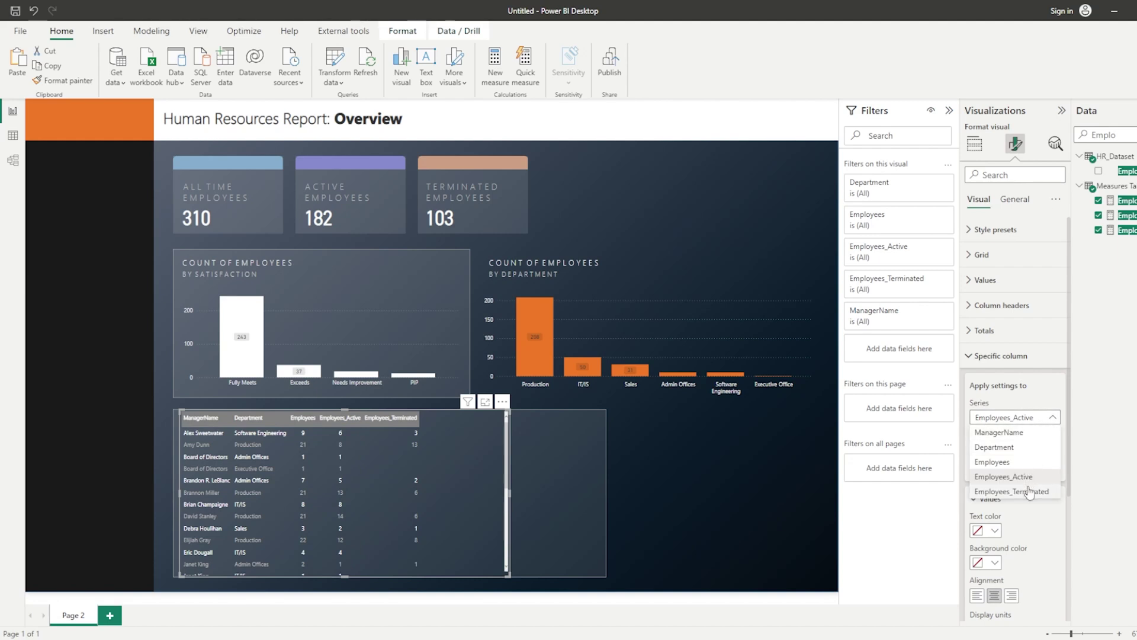
click(1015, 492)
click(994, 595)
click(1051, 435)
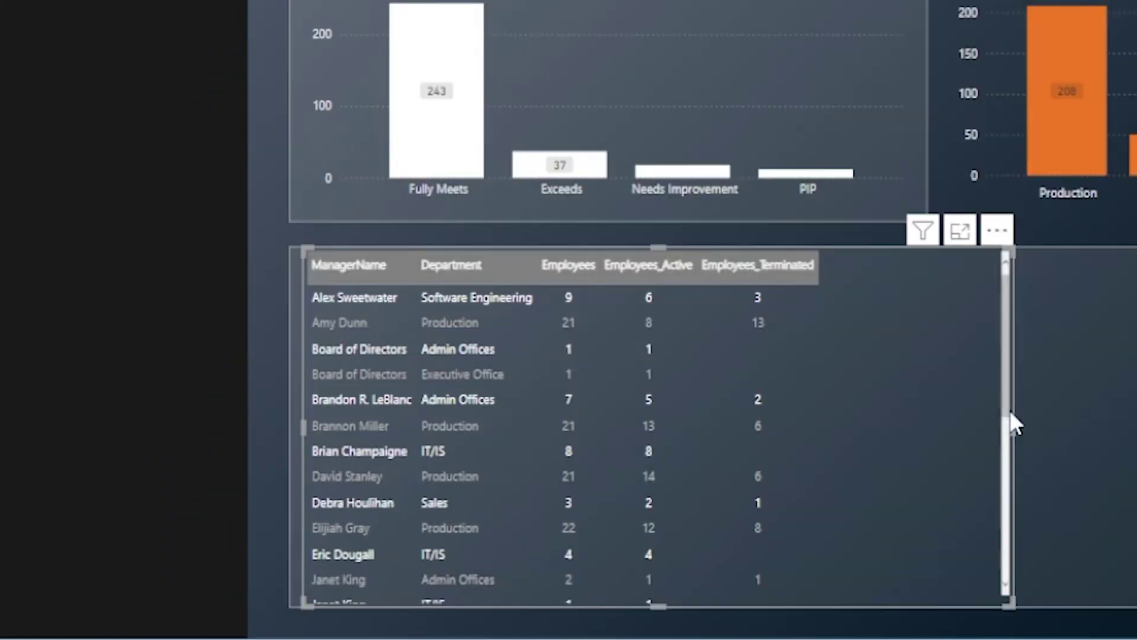
- Widen the table and rename its columns MANAGER, DEPARTMENT, EMPLOYEES, ACTIVE and TERMINATED in letter-spaced capitals
drag(1014, 424, 1132, 425)
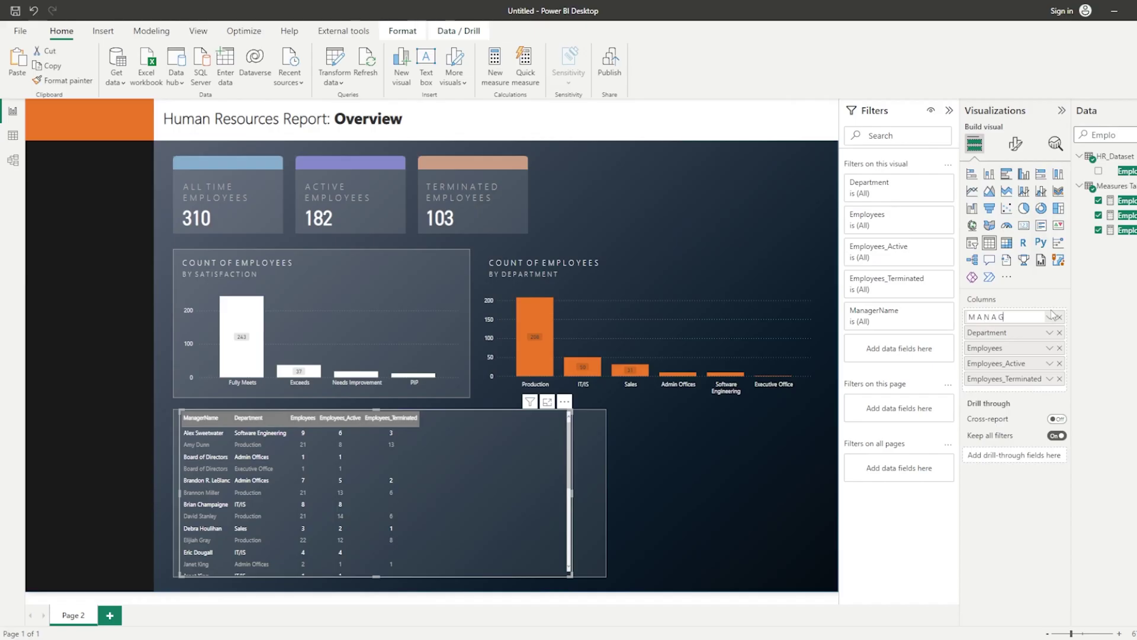
text(R)
key(Return)
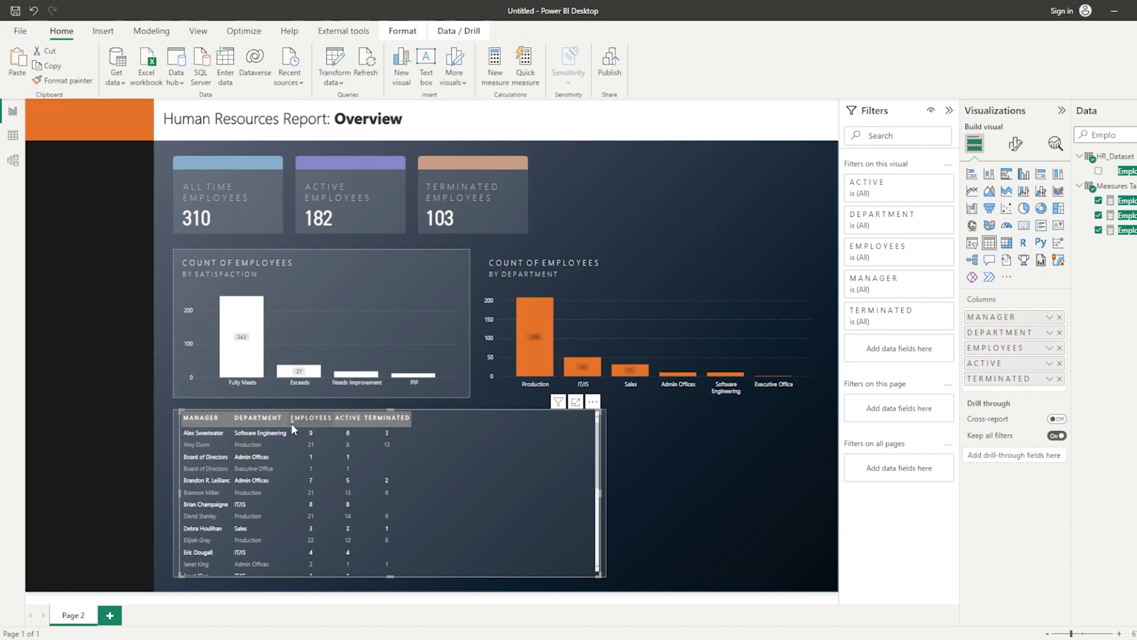
- Widen the table's individual columns so that together they span the full width of the table
drag(232, 419, 502, 421)
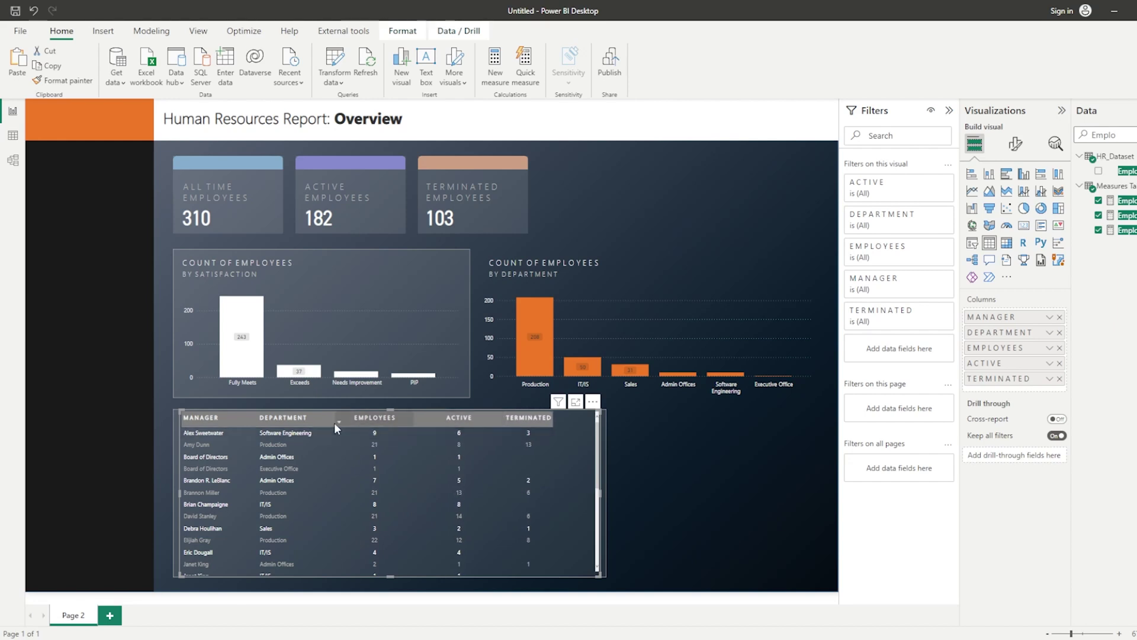
drag(335, 418, 376, 421)
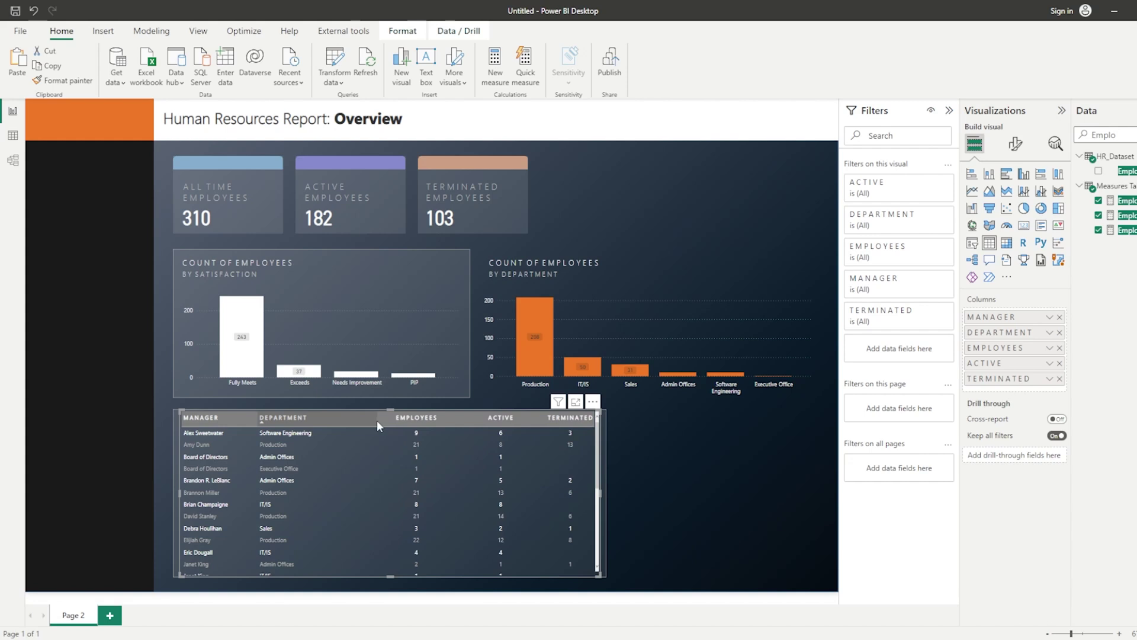
click(732, 517)
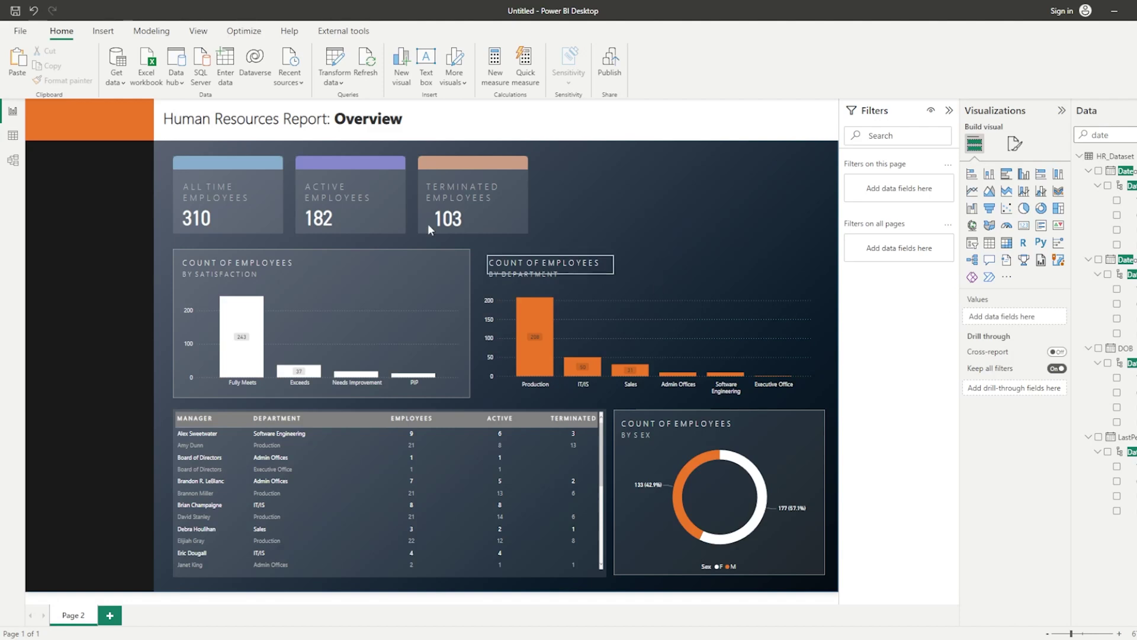
- Duplicate the satisfaction chart's background rectangle and fit the copy into the empty space beside the Terminated Employees card
click(379, 254)
drag(377, 274, 720, 200)
drag(683, 304, 690, 233)
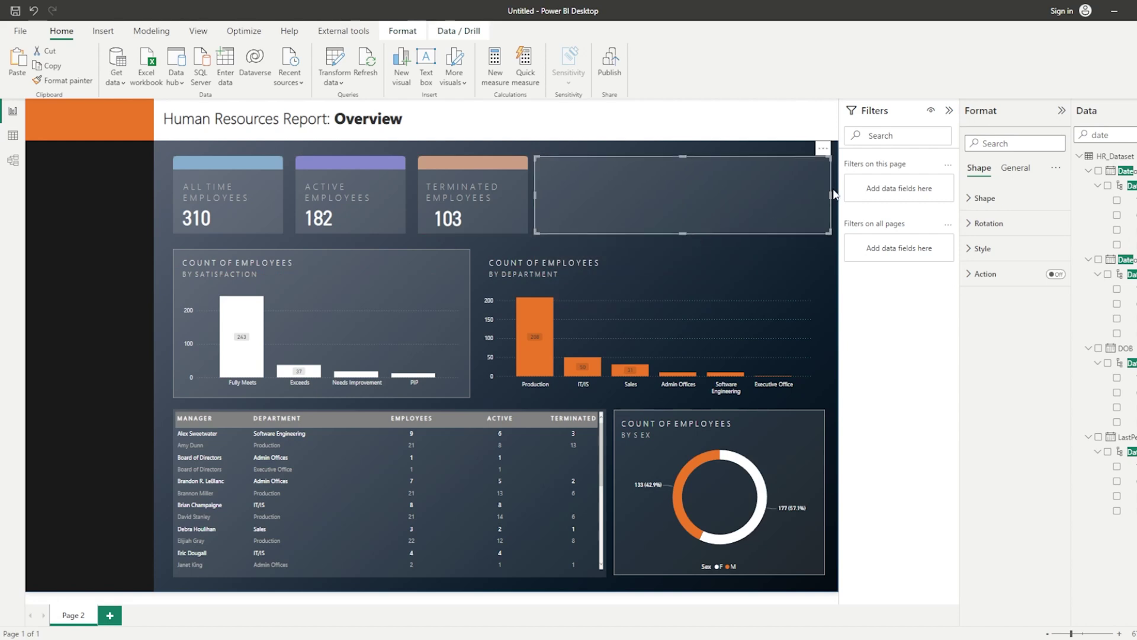
drag(830, 194, 824, 194)
drag(539, 196, 539, 199)
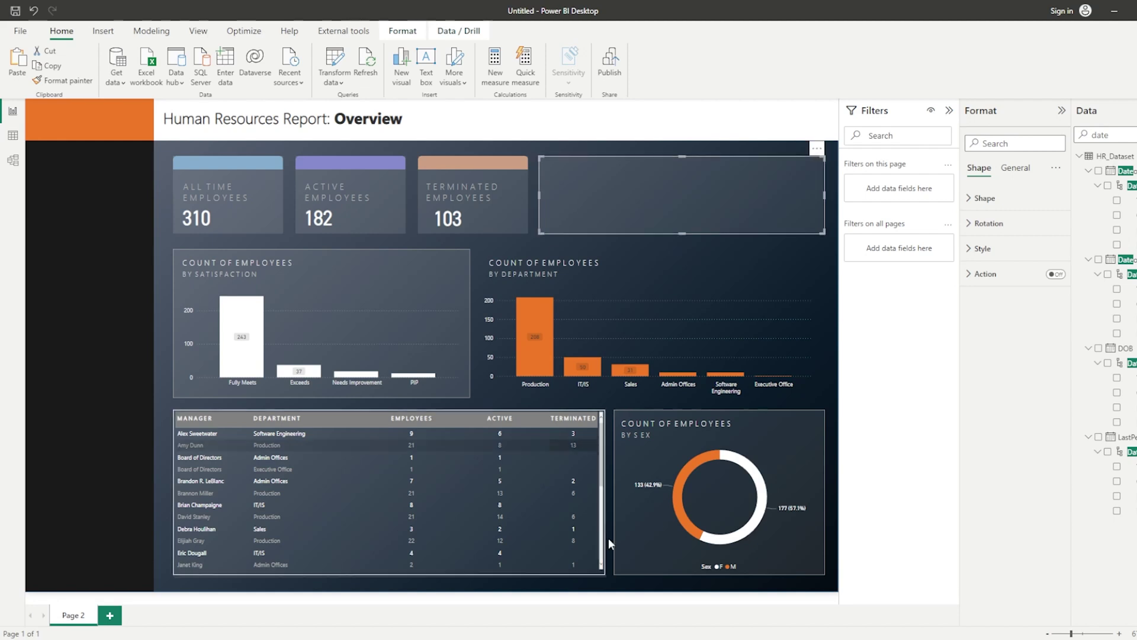
click(604, 612)
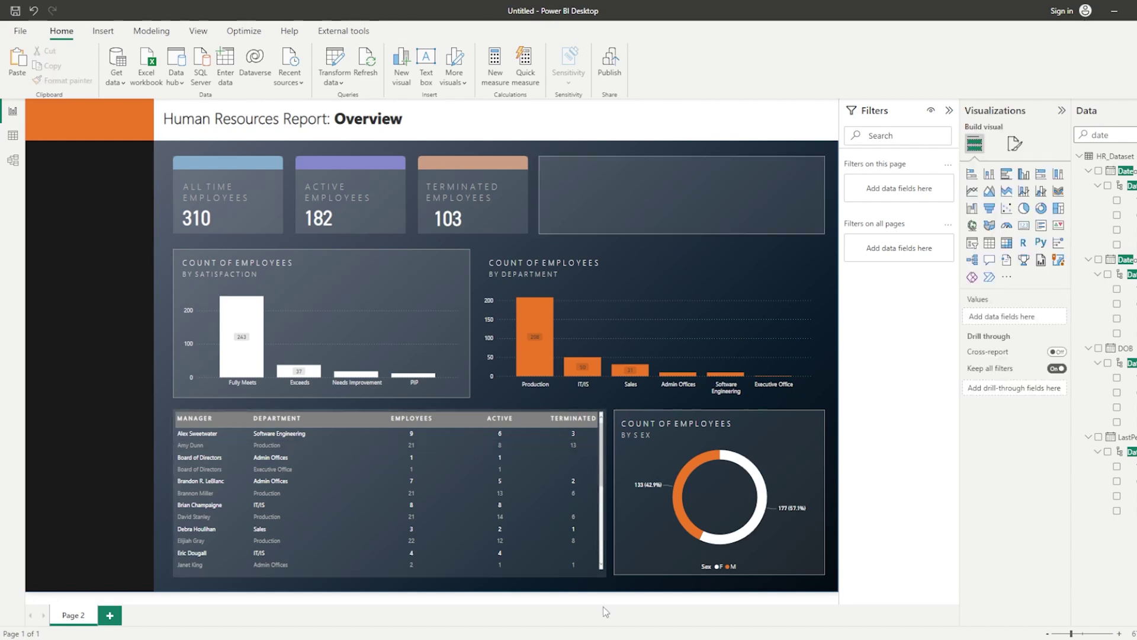
- Insert a line chart with the Employees measure on its Y-axis
click(976, 193)
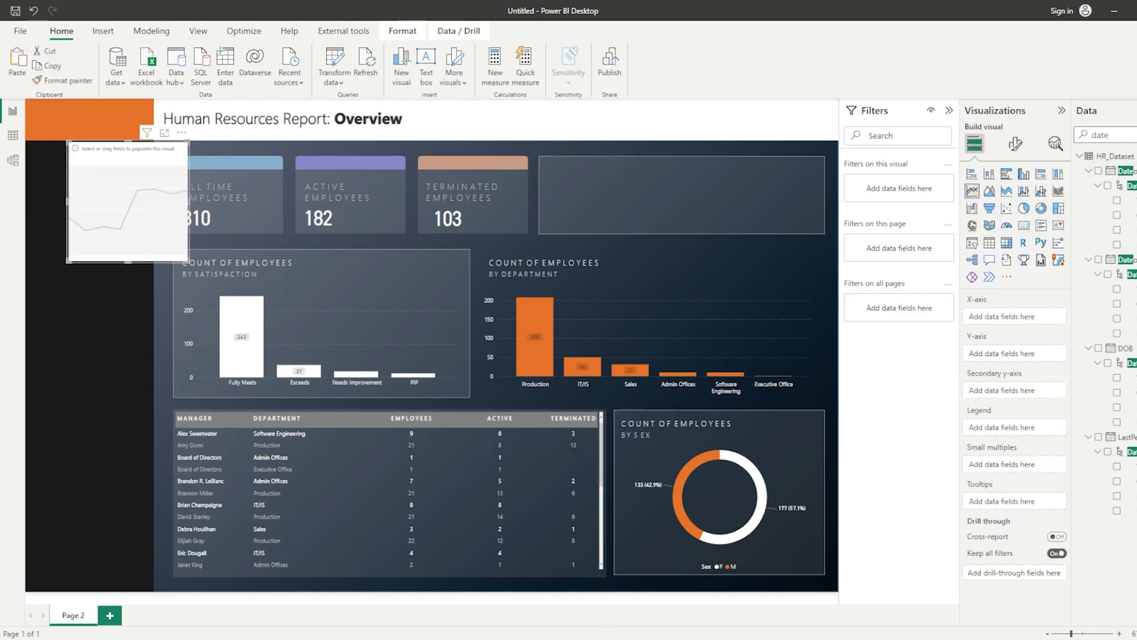
key(BackSpace)
key(BackSpace)
key(BackSpace)
key(BackSpace)
text(emplo)
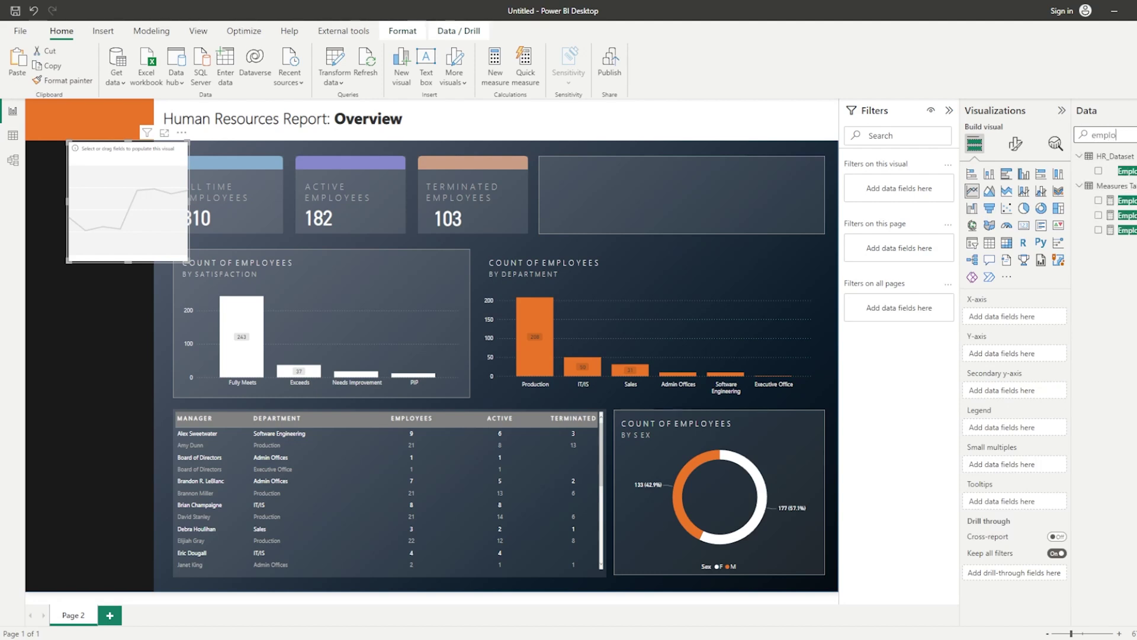
click(1098, 200)
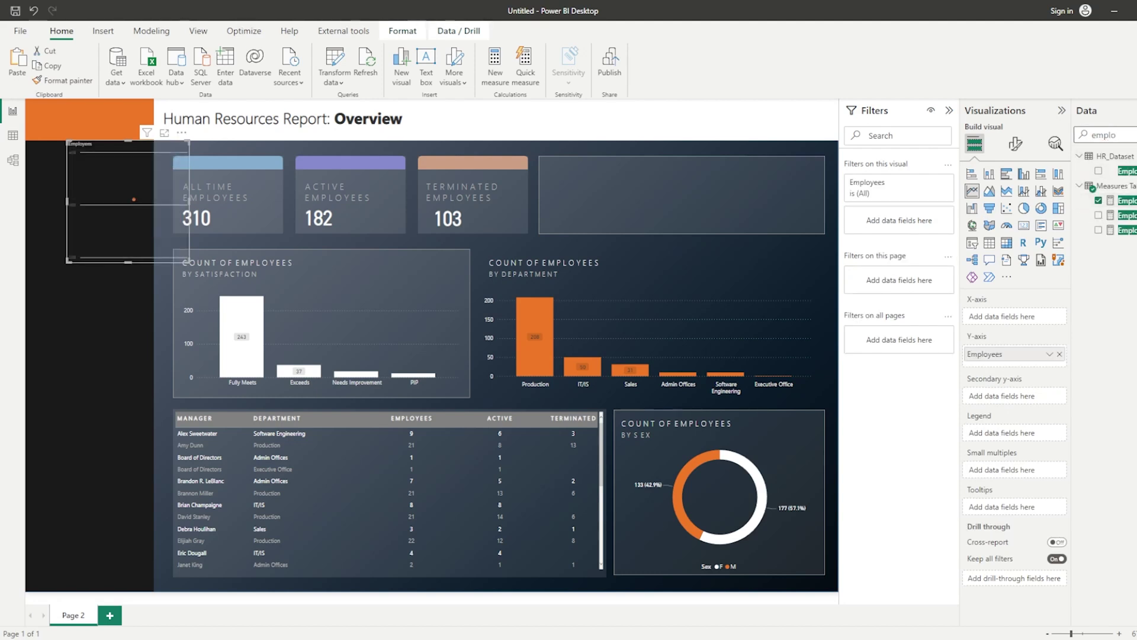
- Add DateofHire to the line chart's X-axis and keep only its Month level
key(BackSpace)
key(BackSpace)
key(BackSpace)
key(BackSpace)
key(BackSpace)
text(date)
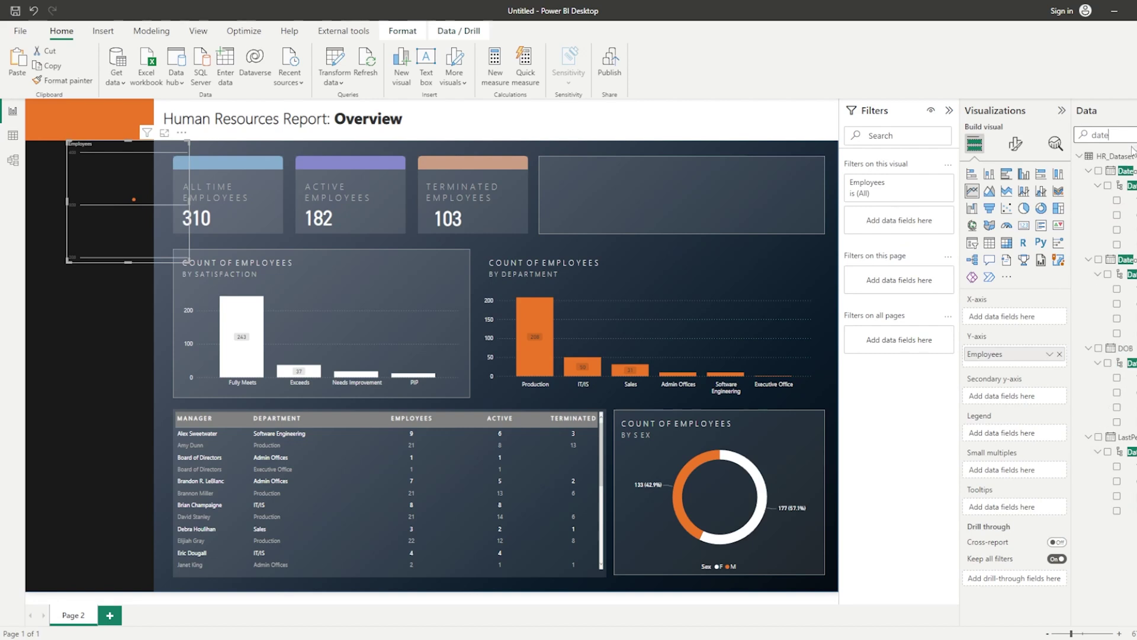
click(1098, 171)
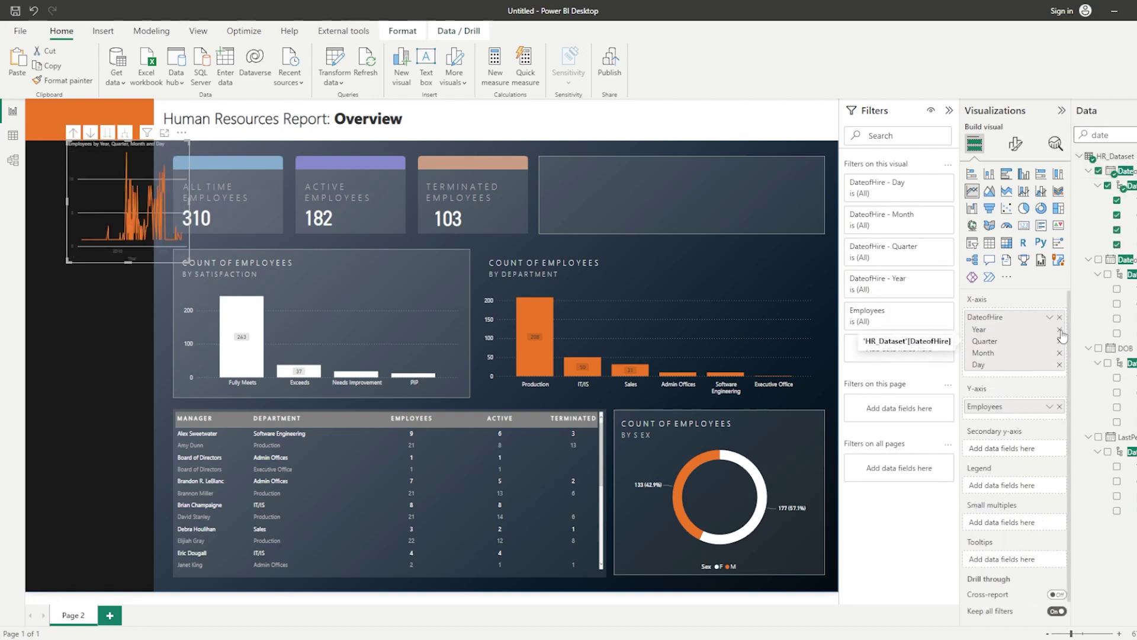
click(1059, 329)
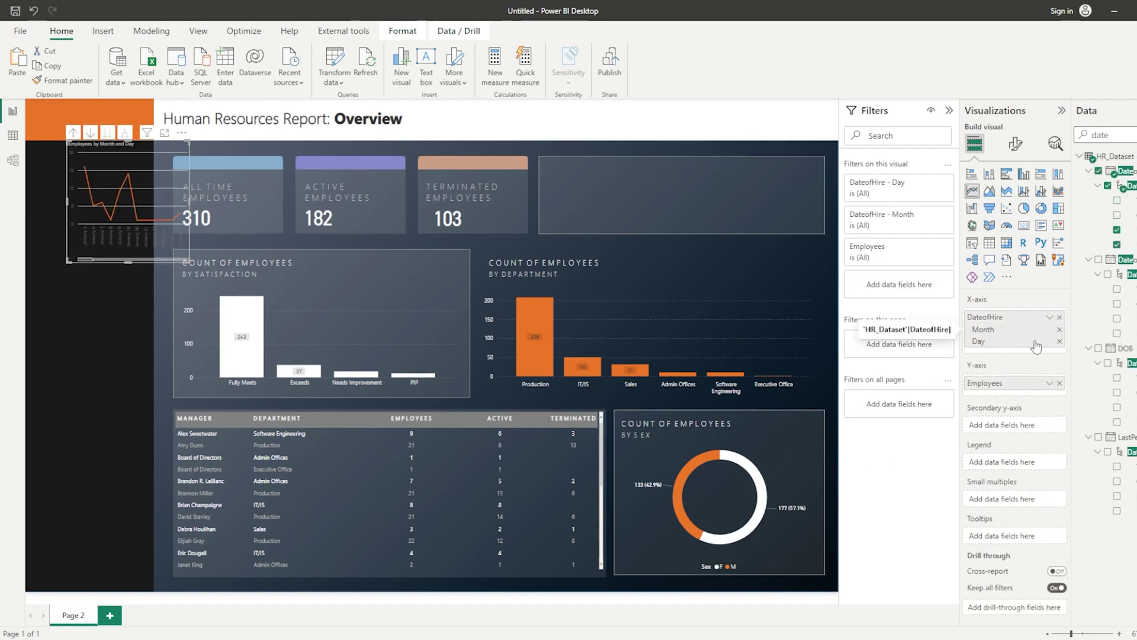
click(1060, 341)
- Move the line chart onto the new background rectangle beside the KPI cards and widen it to fit
drag(115, 236, 609, 165)
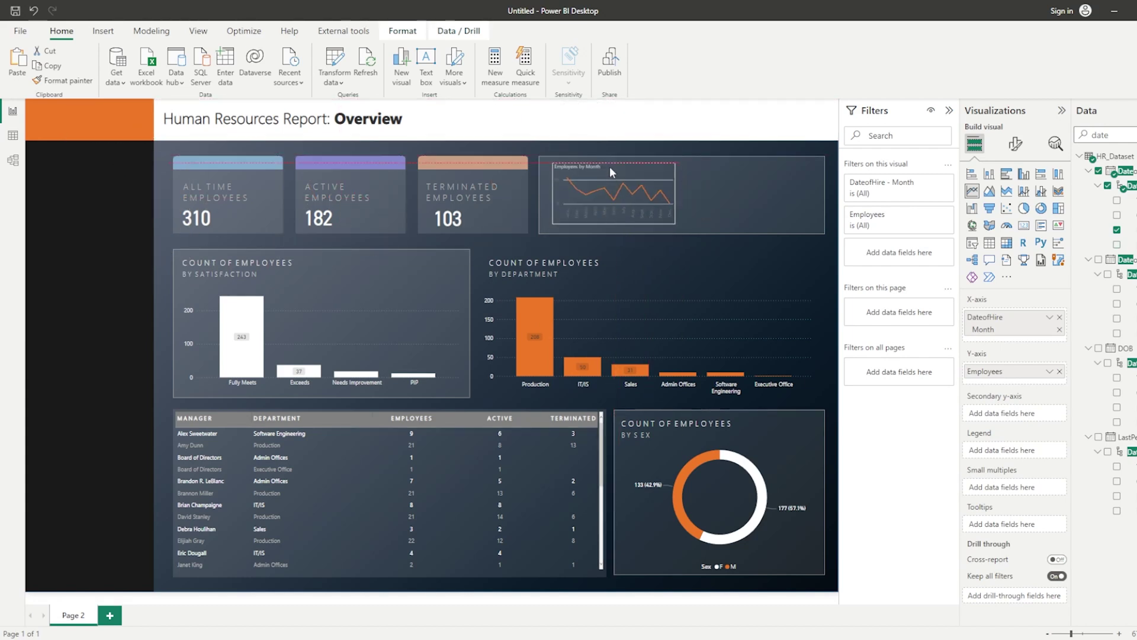
drag(673, 193, 812, 209)
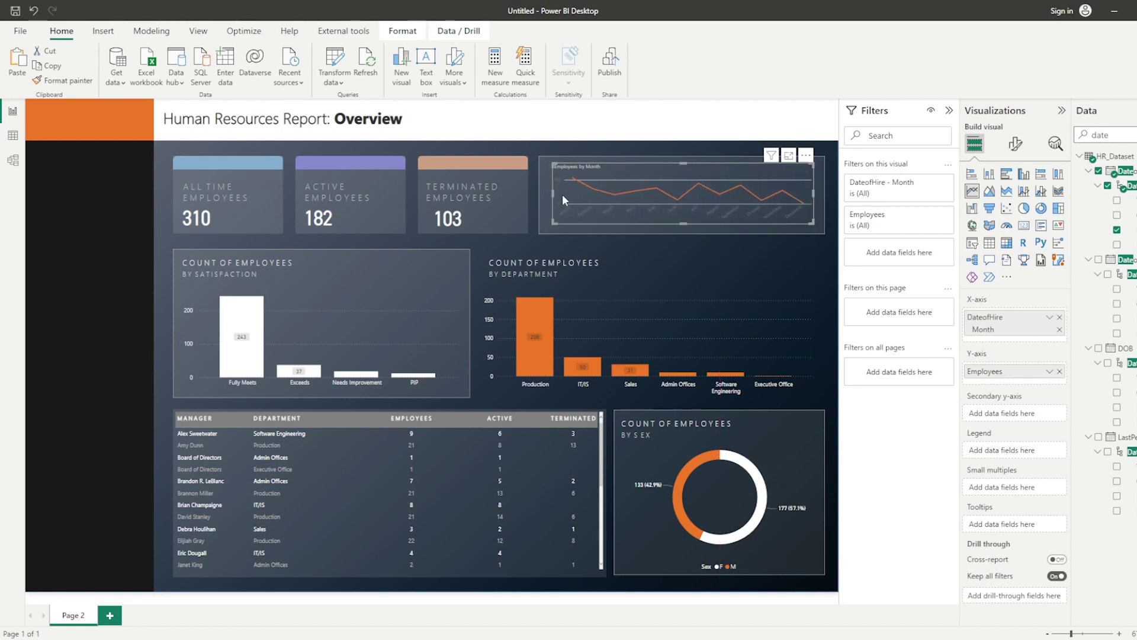
drag(554, 195, 546, 192)
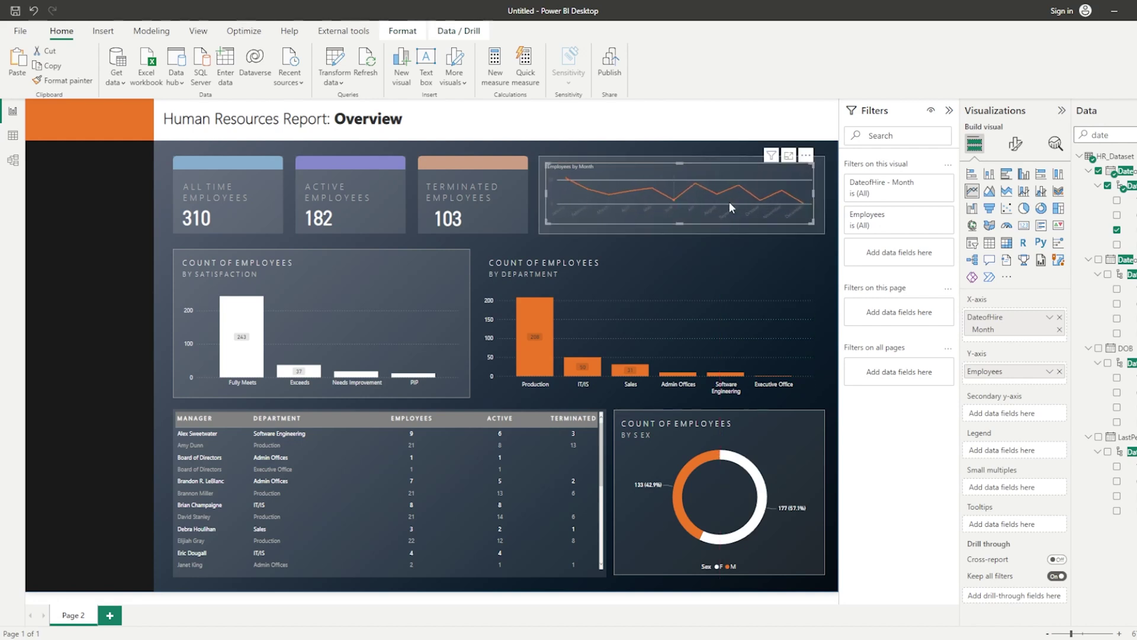
- Turn off the Y-axis and the title of the monthly hire line chart
click(1015, 144)
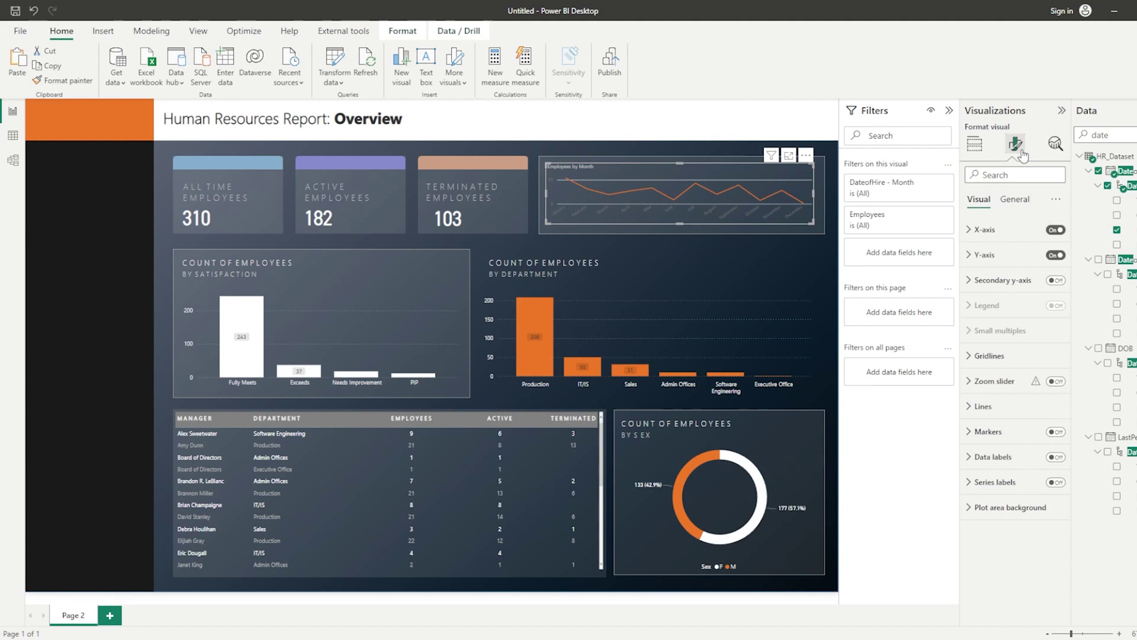
click(1054, 256)
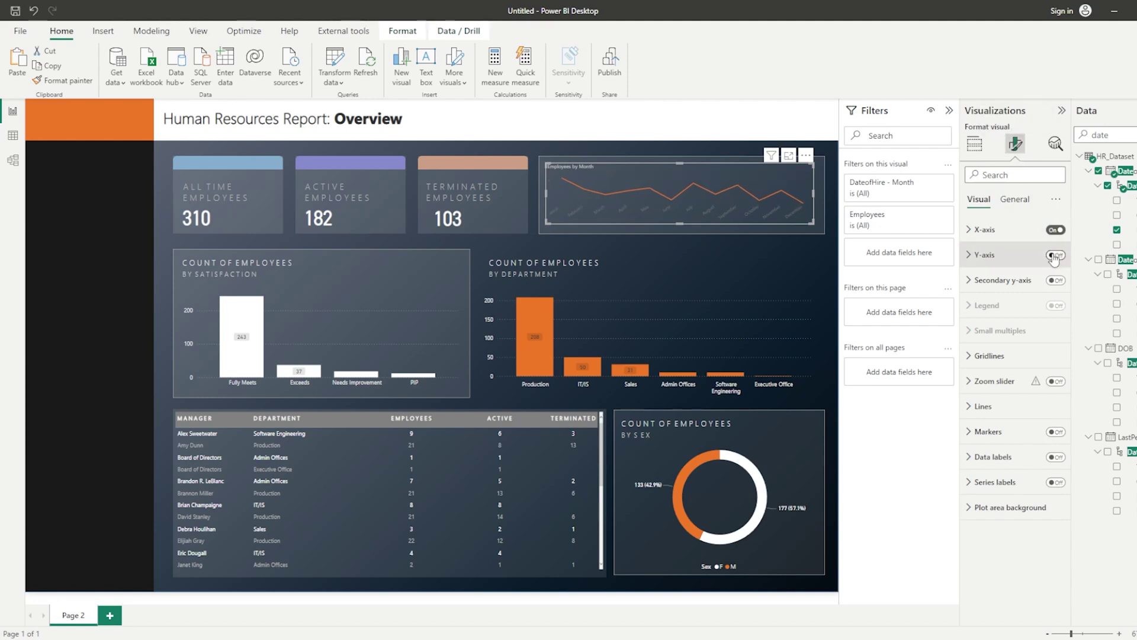
click(1018, 201)
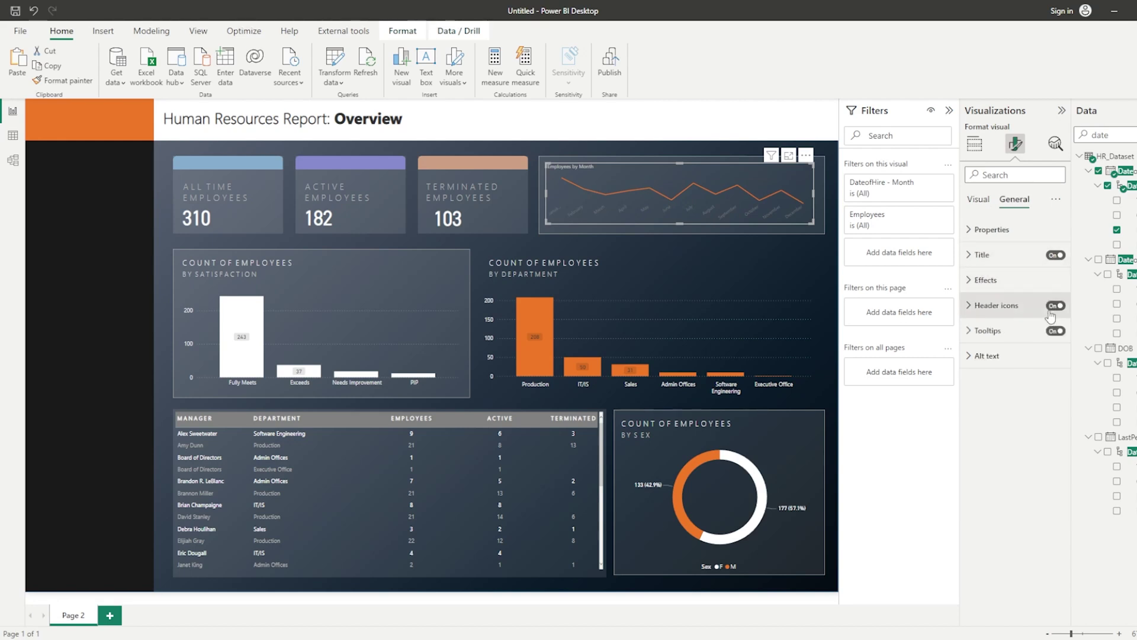
click(1054, 256)
- Change the line colour of the monthly hire line chart to white for all series
click(979, 200)
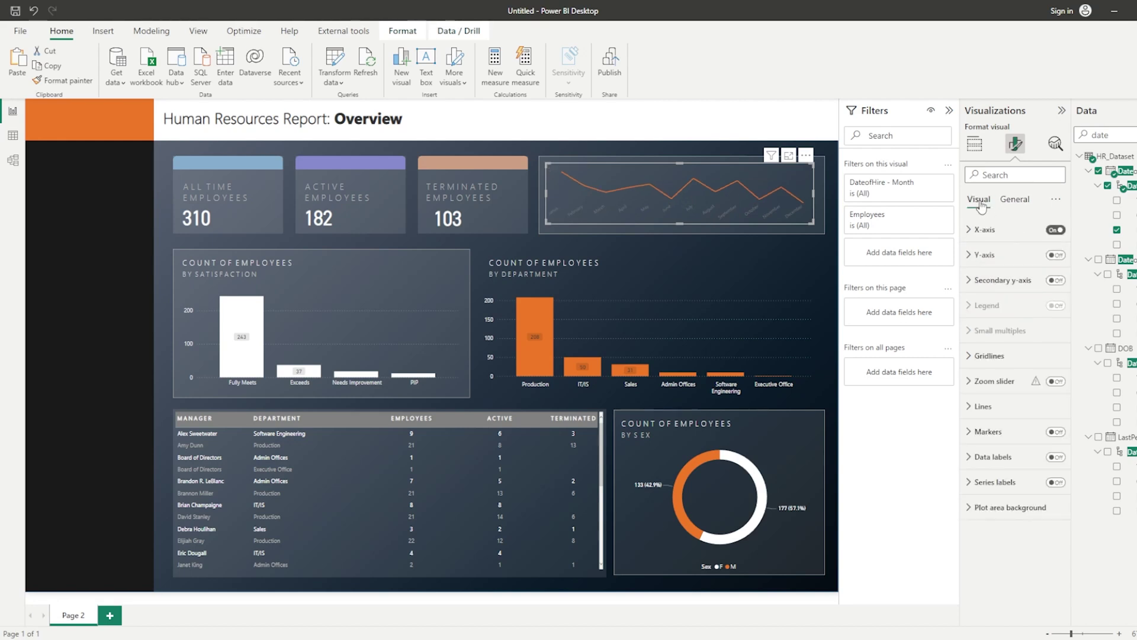
click(983, 405)
scroll(1015, 501, down, 3)
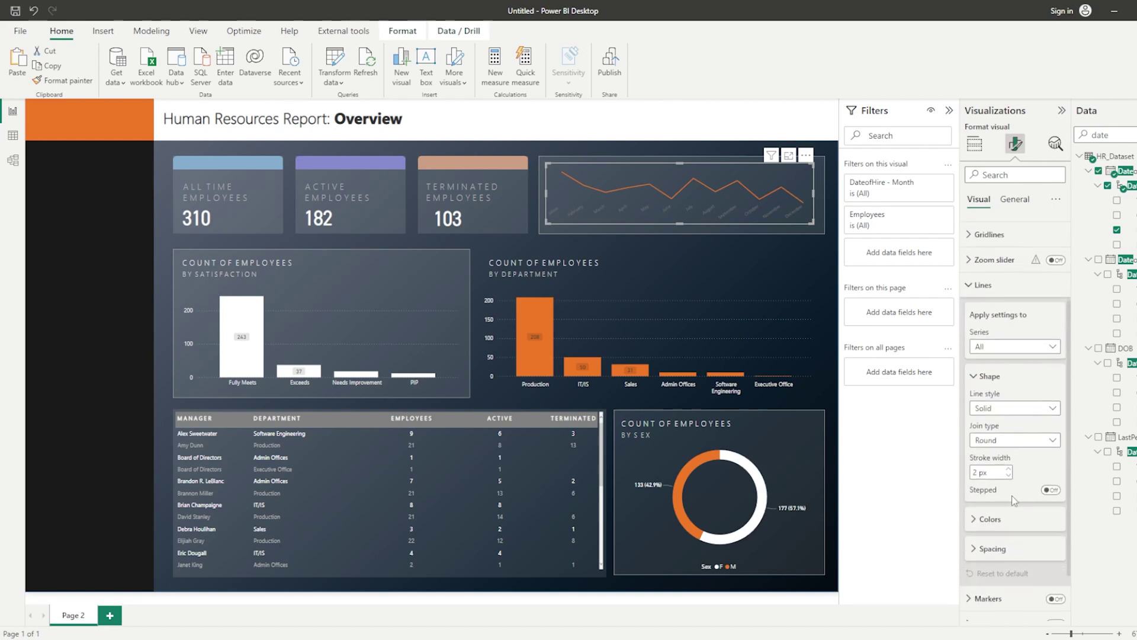
click(1000, 520)
click(982, 551)
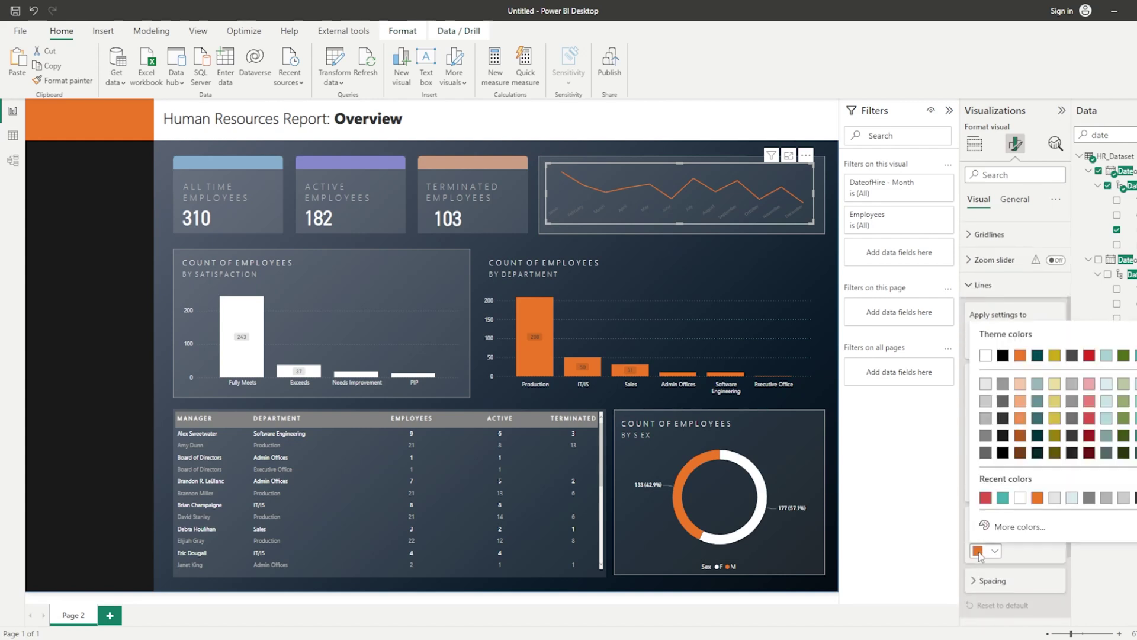
click(986, 357)
click(984, 285)
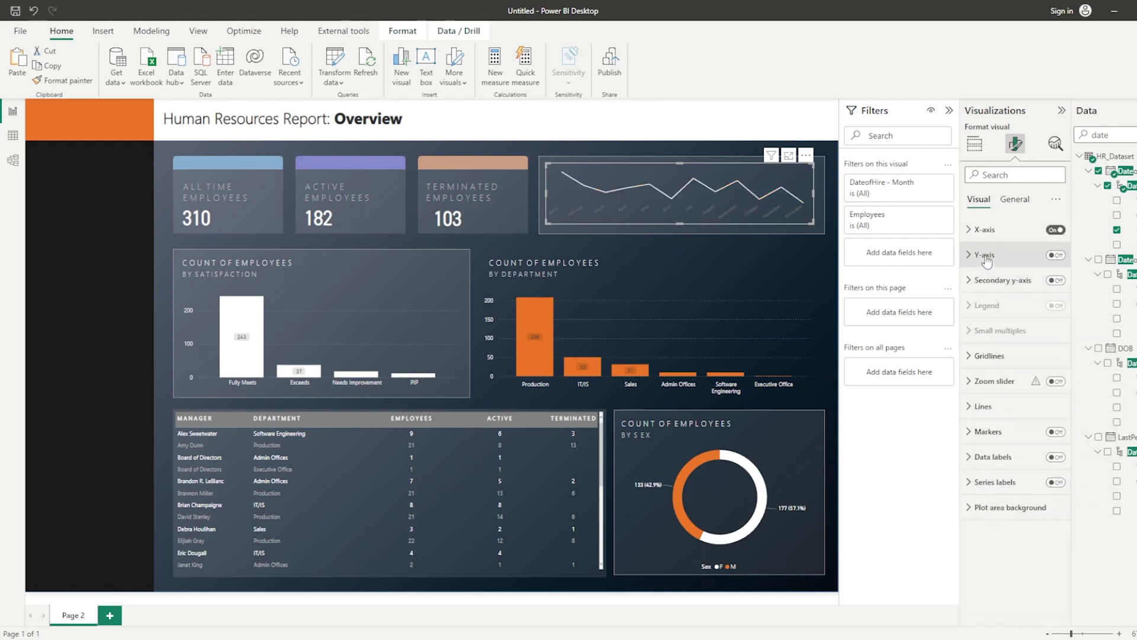
- Set the line chart's X-axis labels to font size 9 and colour them white
click(984, 231)
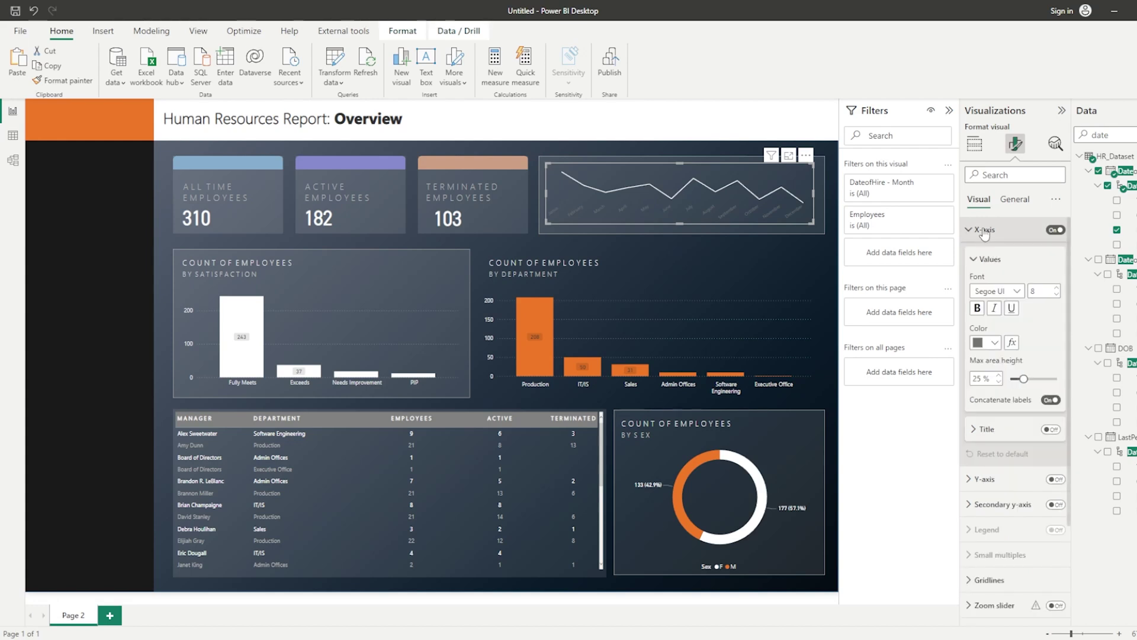
click(1057, 289)
click(987, 342)
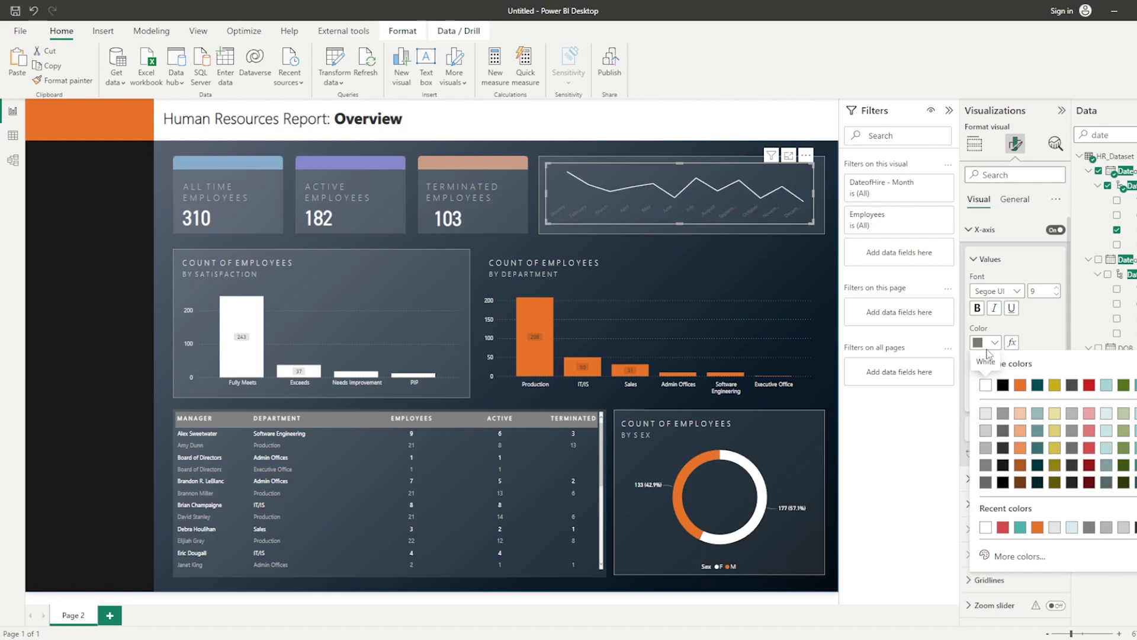
click(985, 385)
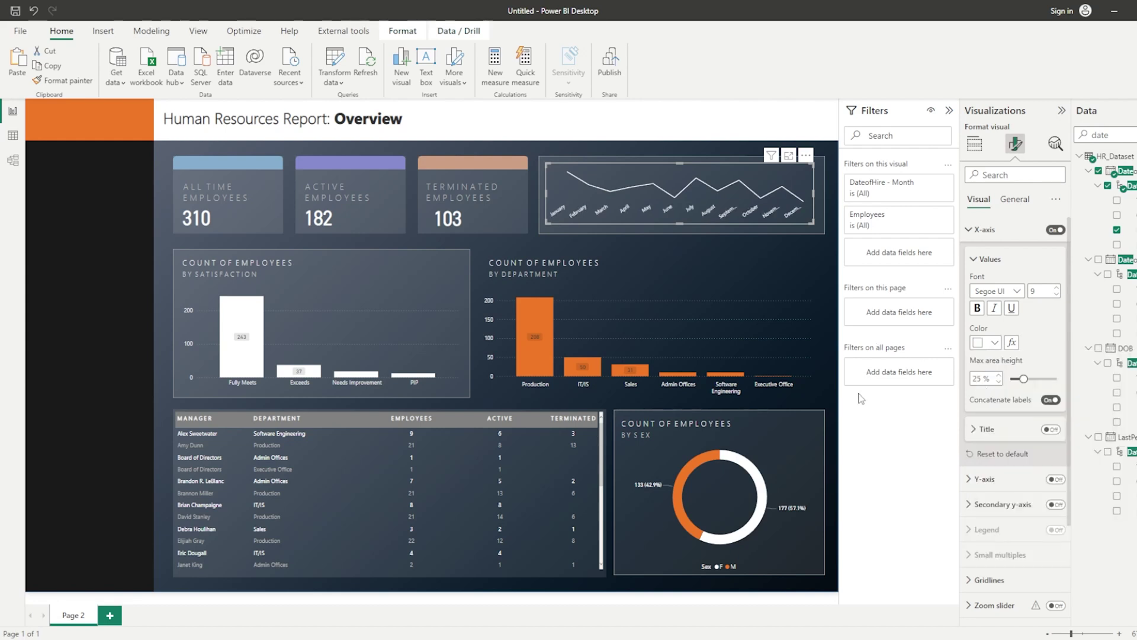